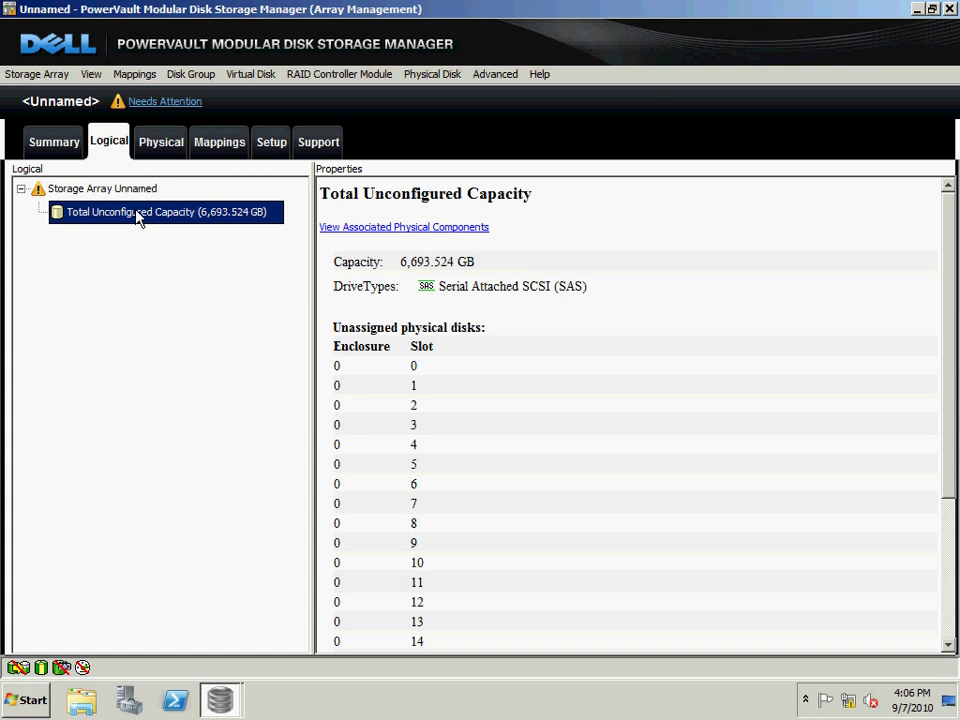
# Start a disk group named Test from the total unconfigured capacity, with manual physical disk selection.
pyautogui.rightClick(137, 216)
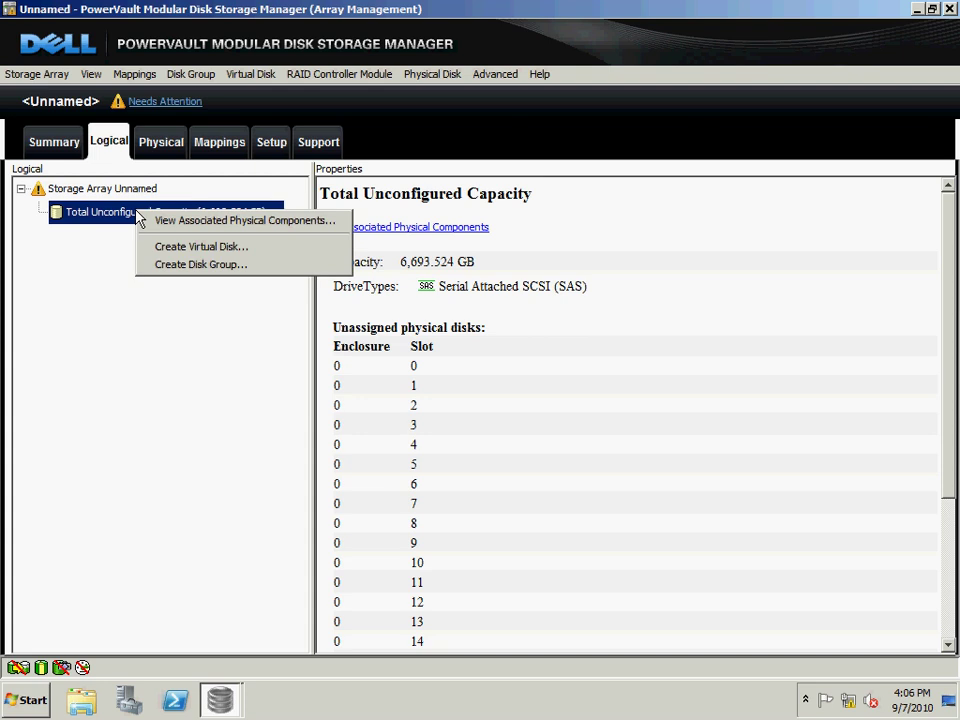
pyautogui.click(183, 248)
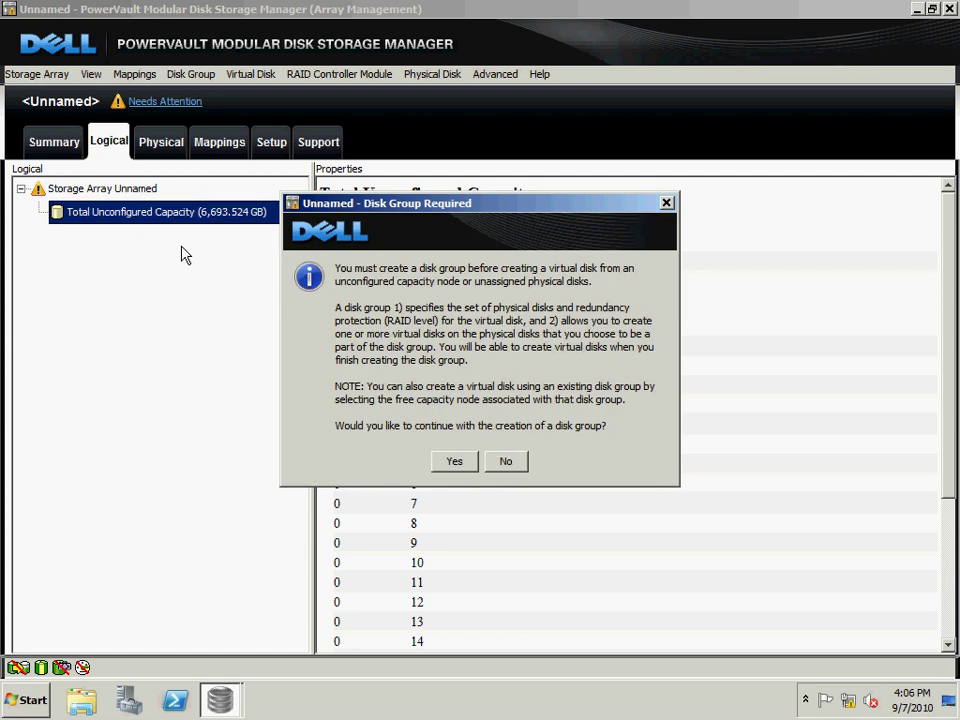
pyautogui.click(446, 459)
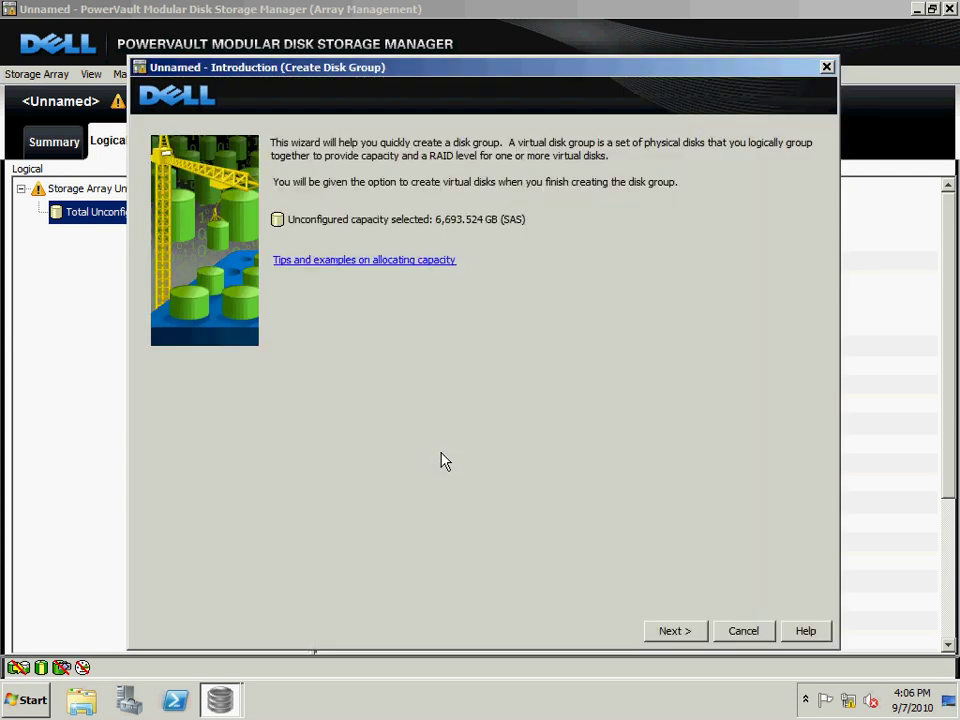
pyautogui.click(660, 631)
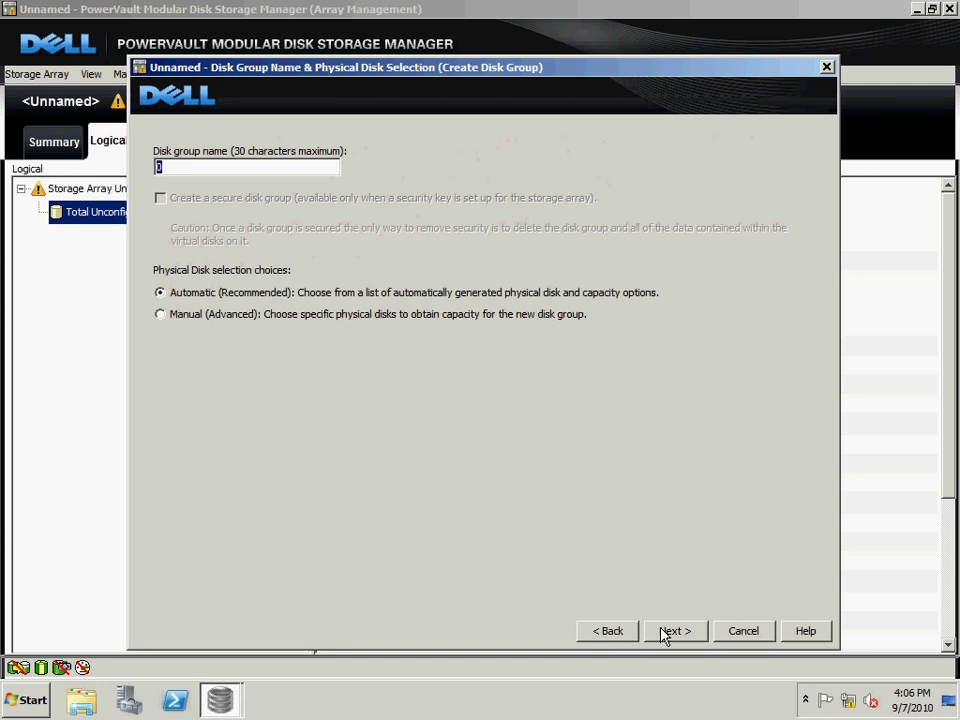
pyautogui.write('Test')
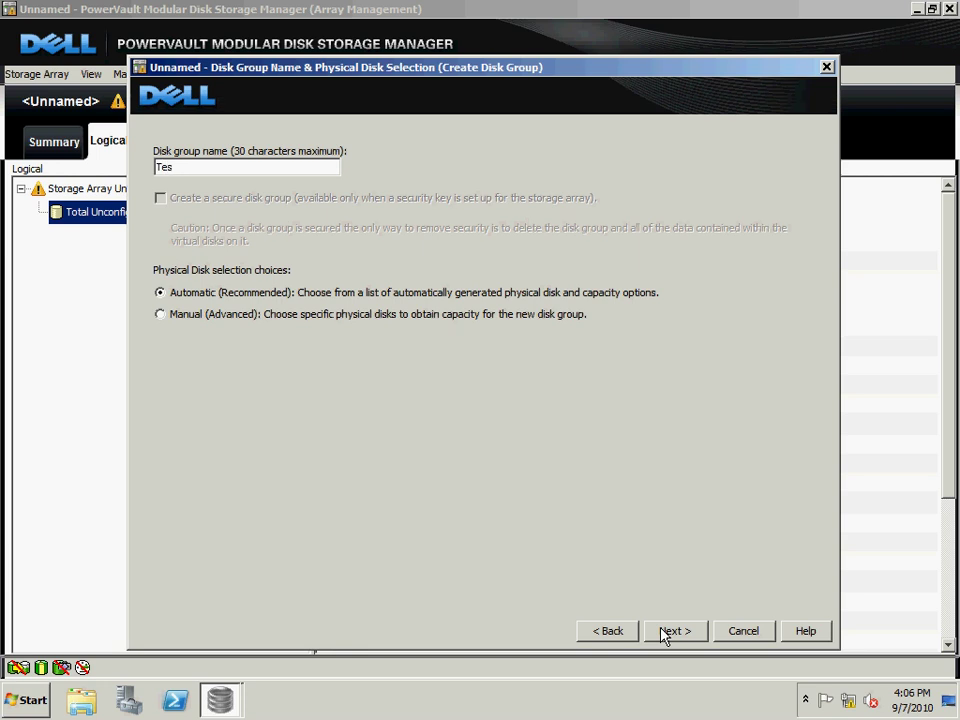
pyautogui.click(368, 318)
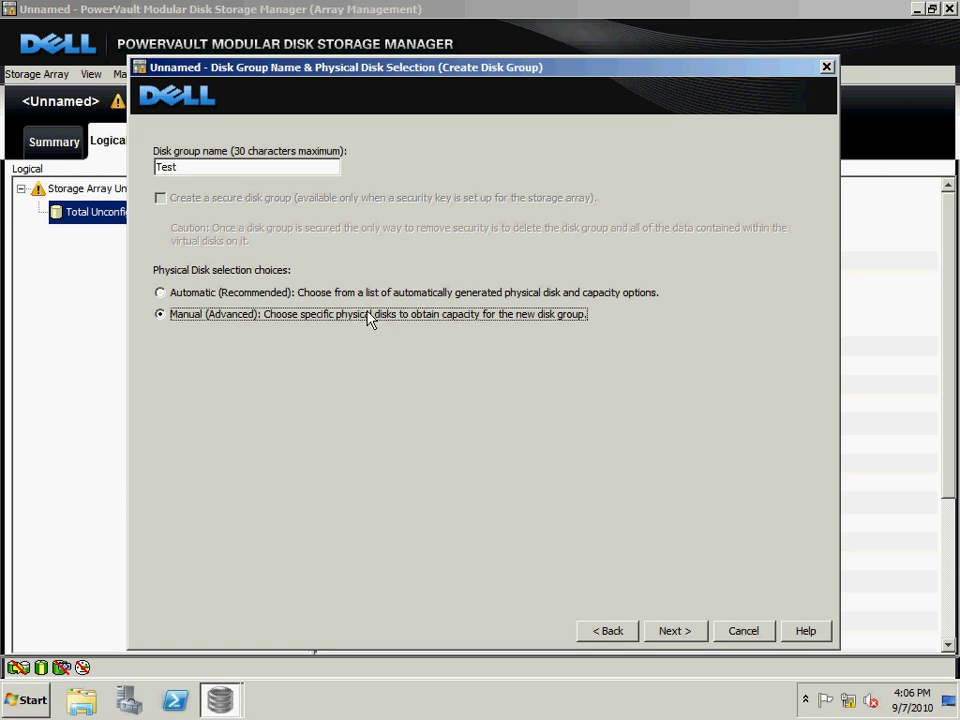
pyautogui.click(656, 632)
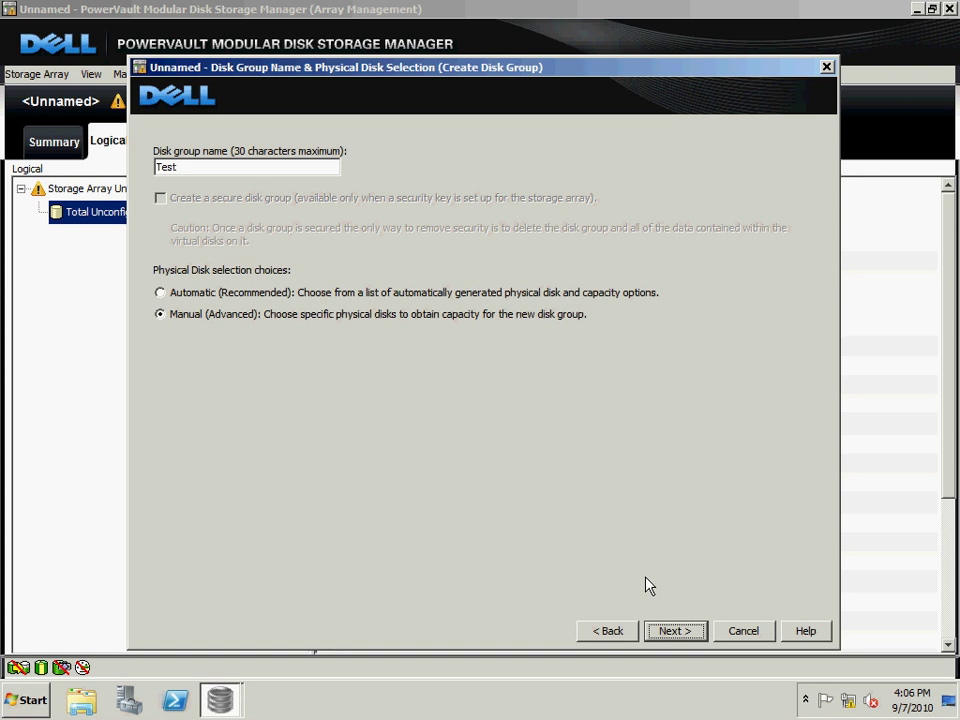
pyautogui.click(672, 630)
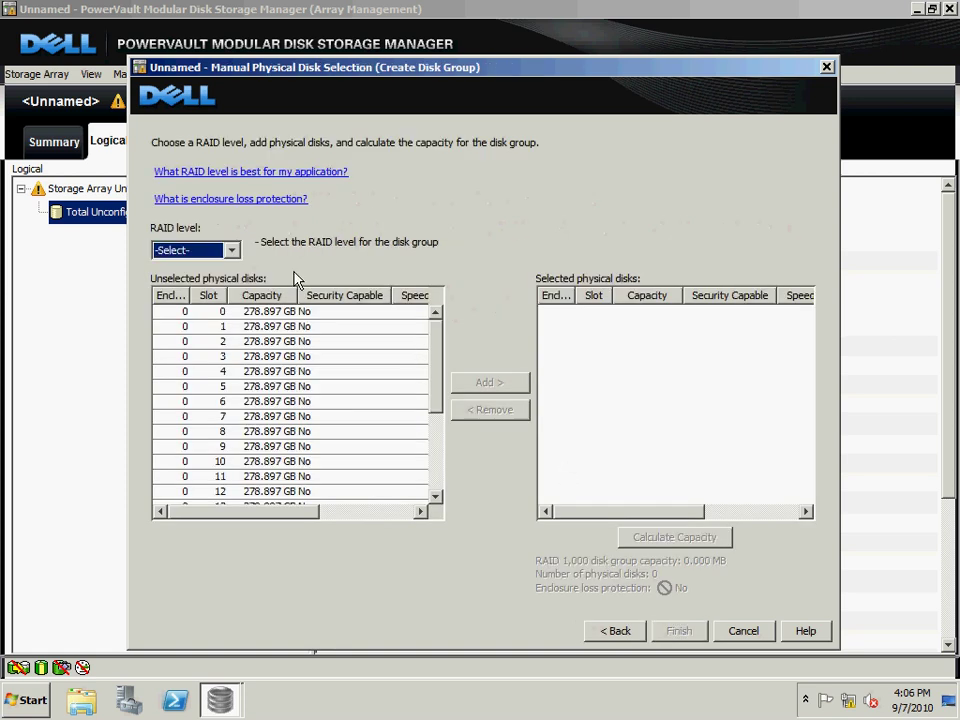
# Create the disk group at RAID level 1/10 using the physical disks in slots 0 and 2, calculating its capacity first.
pyautogui.click(226, 257)
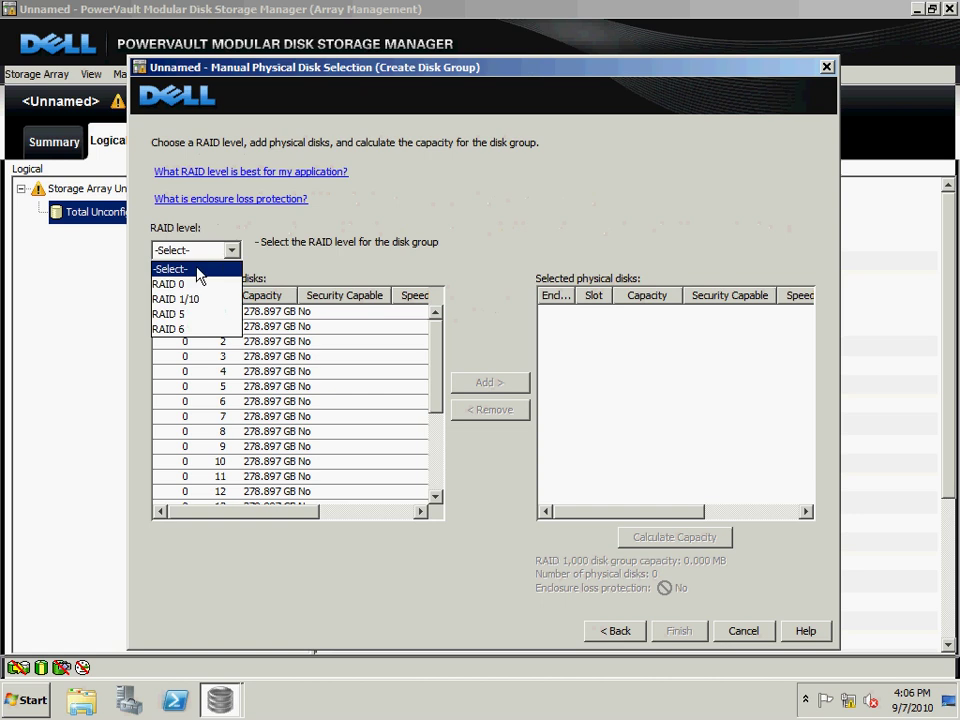
pyautogui.click(191, 300)
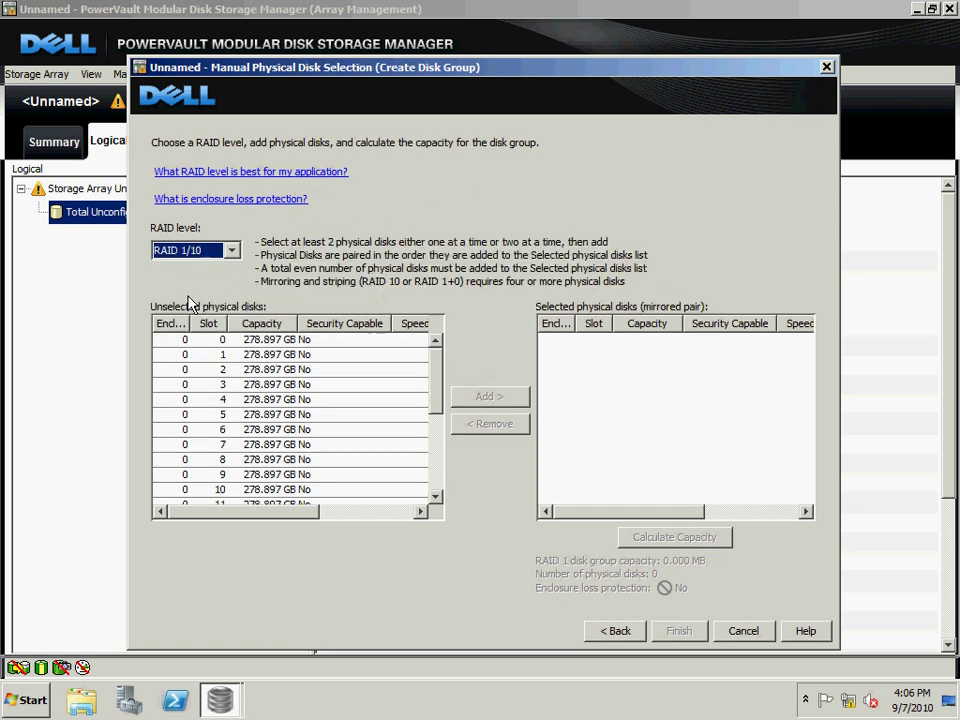
pyautogui.click(282, 340)
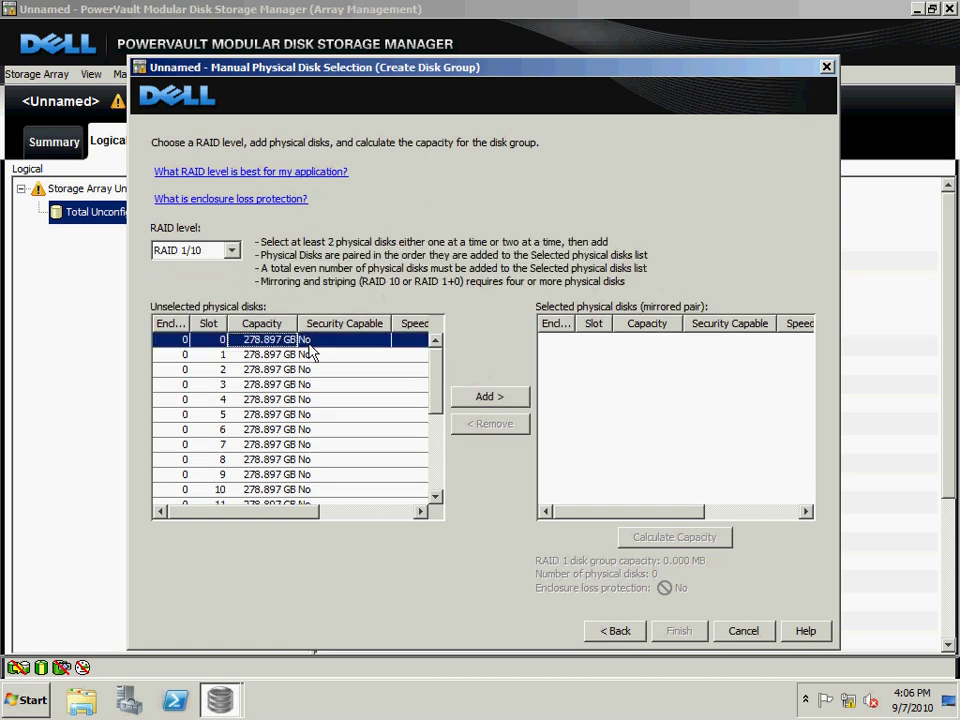
pyautogui.click(465, 400)
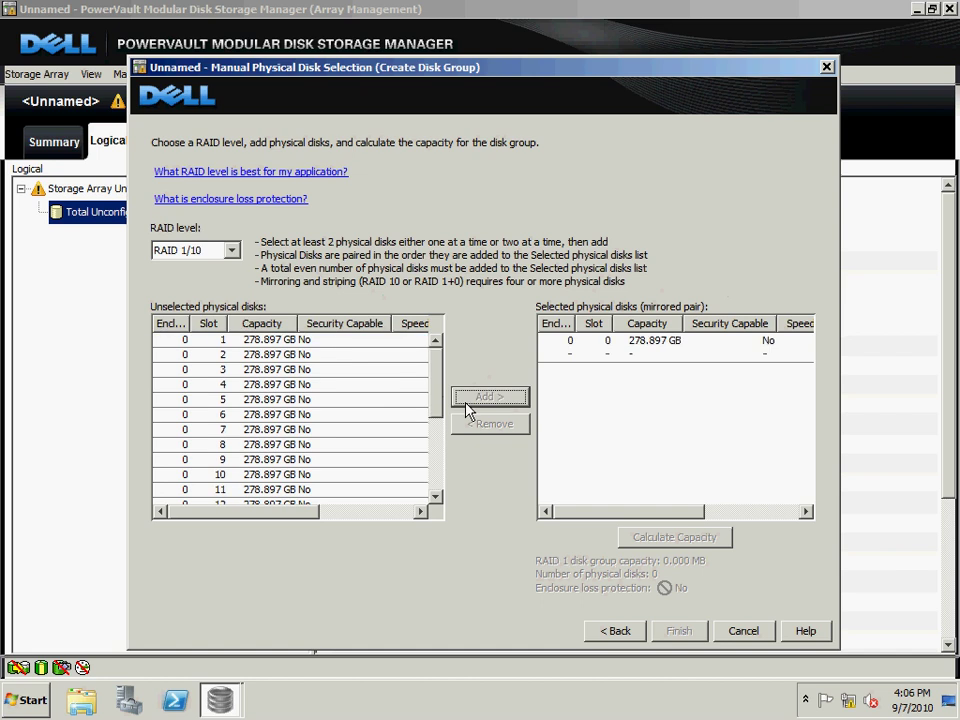
pyautogui.click(304, 355)
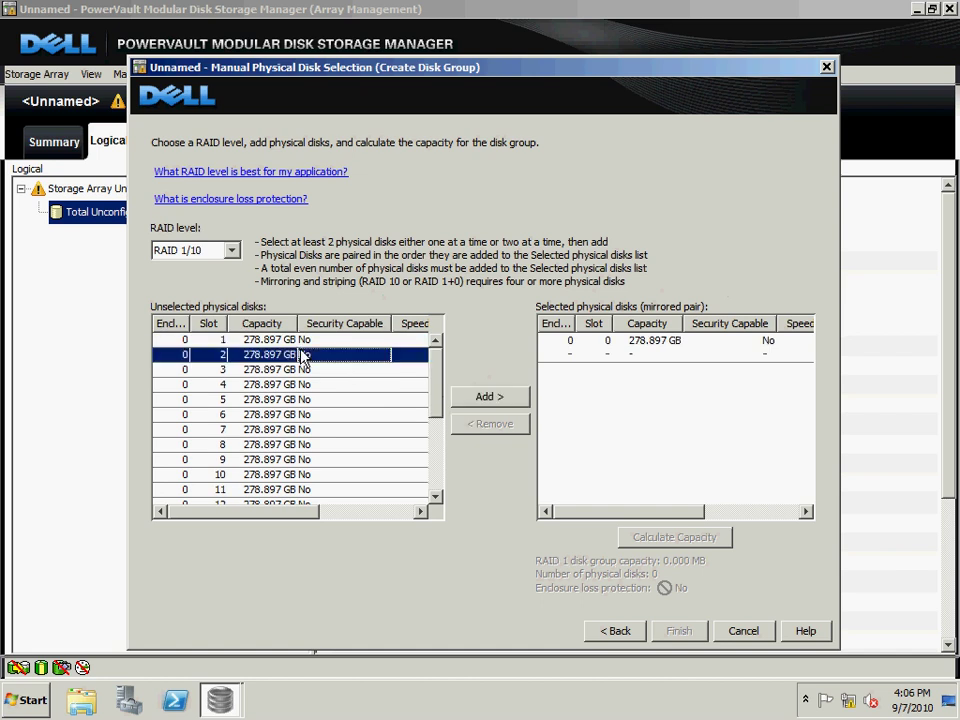
pyautogui.click(490, 397)
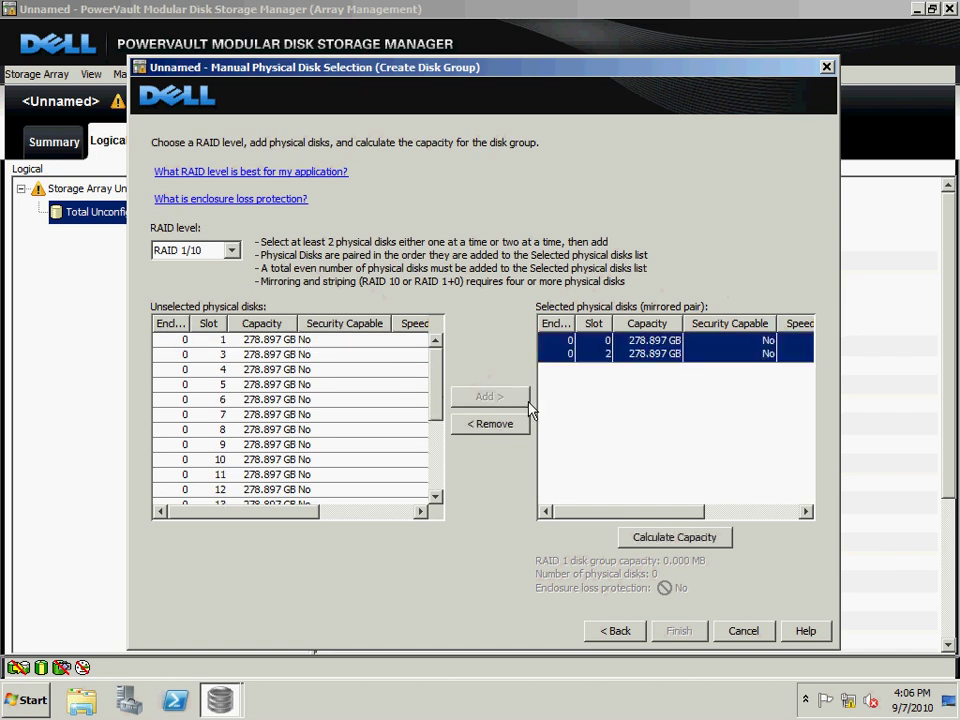
pyautogui.click(643, 540)
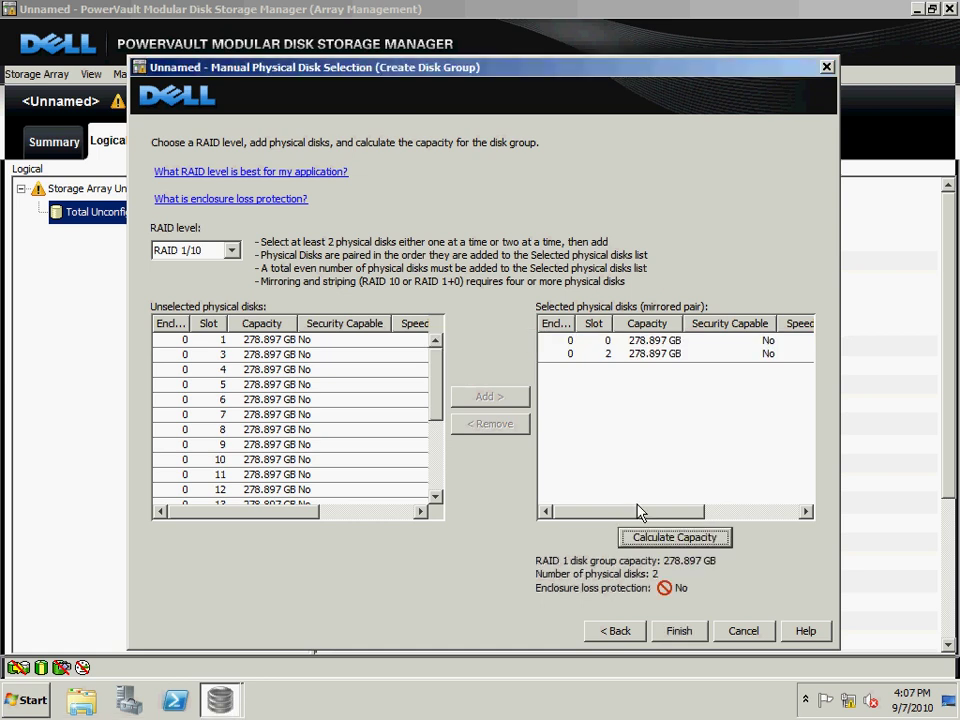
pyautogui.click(689, 634)
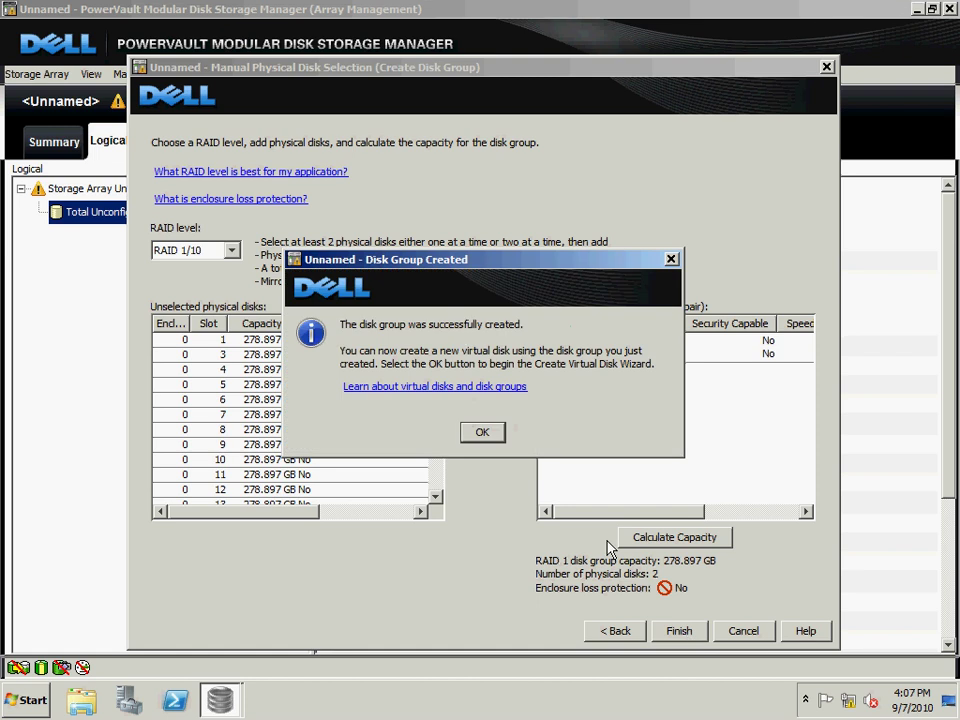
# Create a 10 GB virtual disk named VD1 on disk group Test with the recommended settings.
pyautogui.click(492, 432)
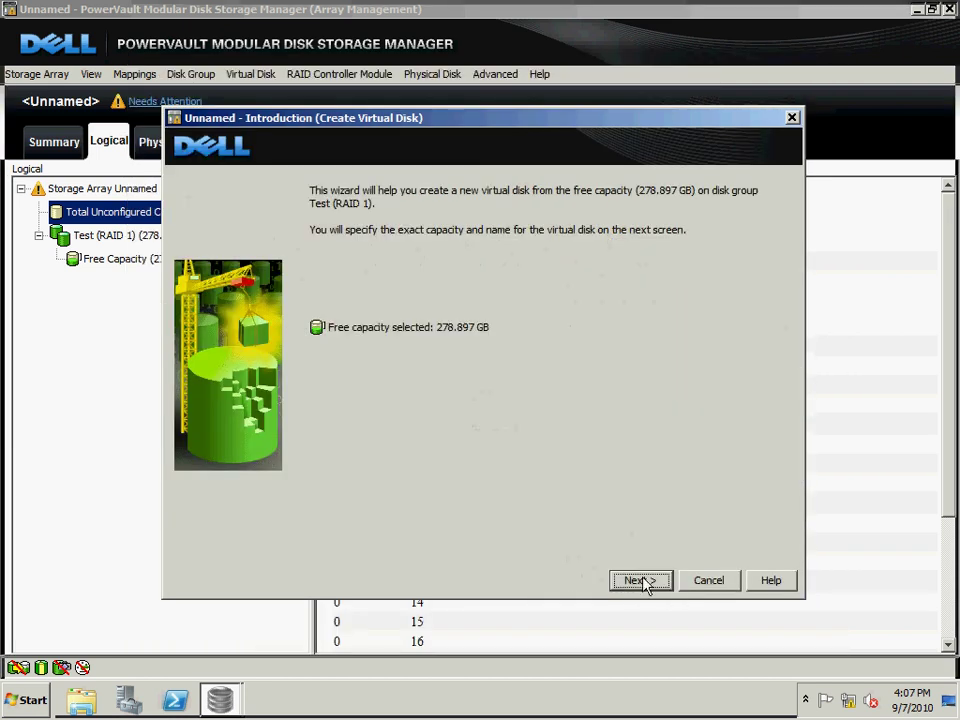
pyautogui.click(641, 581)
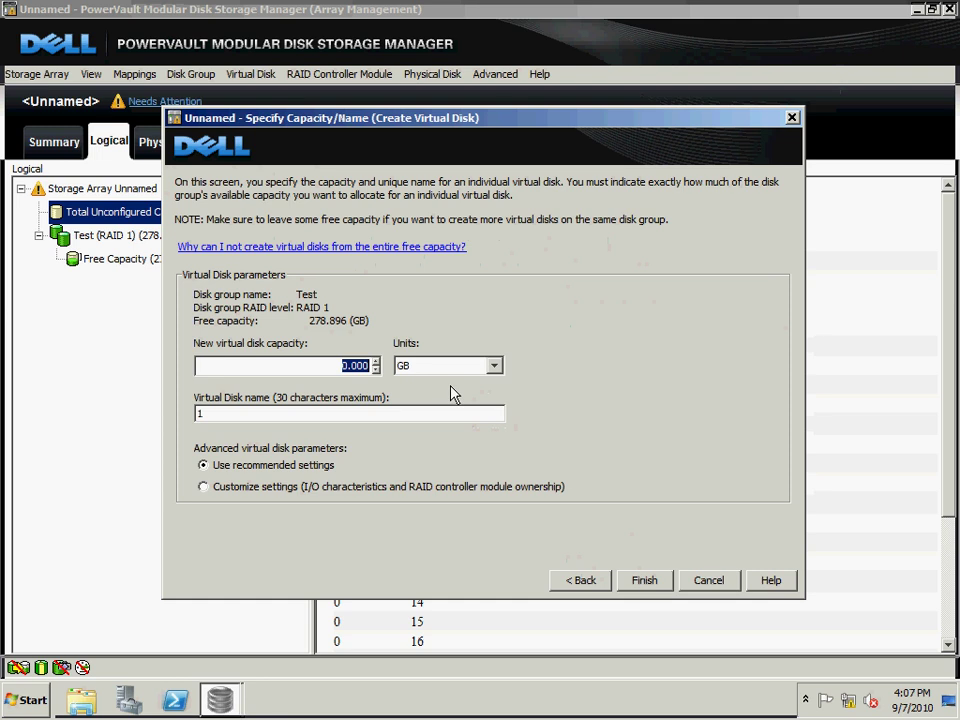
pyautogui.write('10')
pyautogui.click(325, 413)
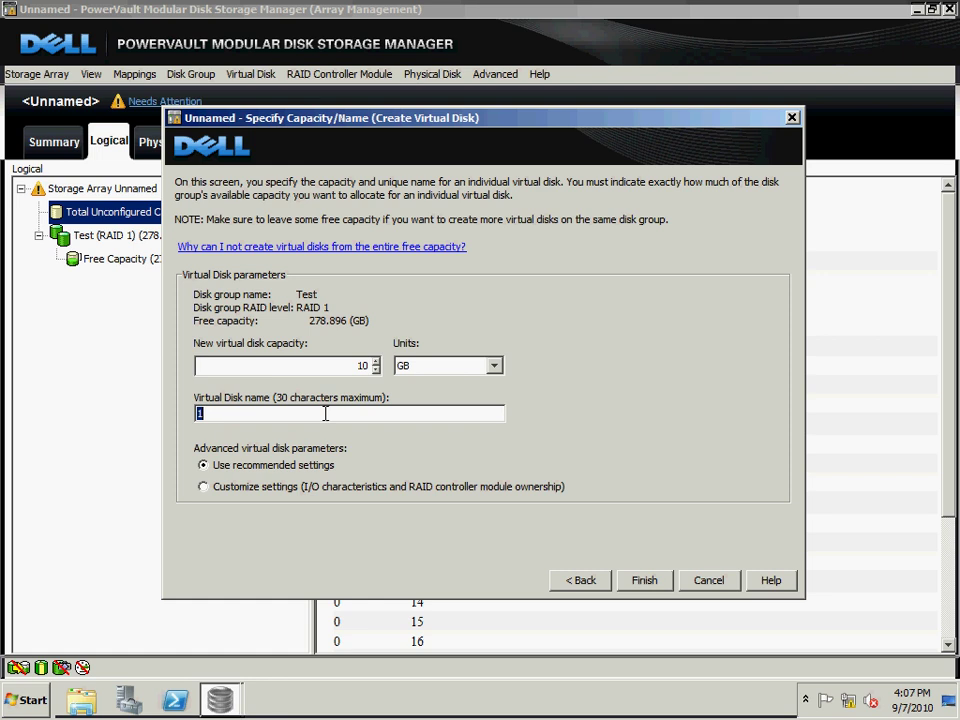
pyautogui.write('VD1')
pyautogui.click(643, 586)
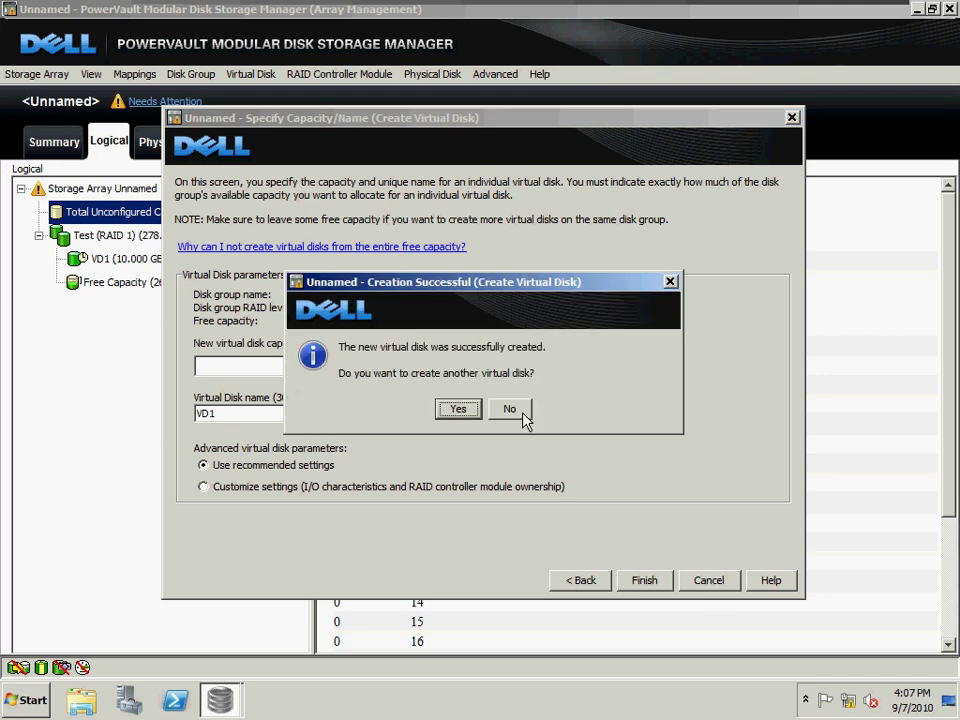
# Create a second virtual disk named VD2 with 20 GB from the same disk group's free capacity, and end virtual disk creation.
pyautogui.click(457, 408)
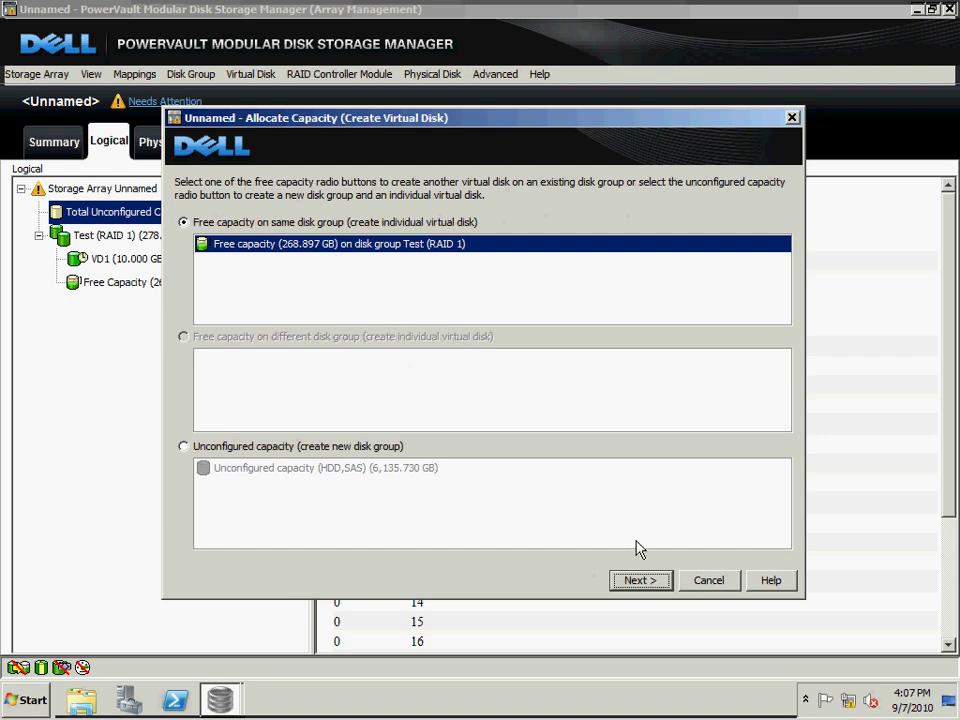
pyautogui.click(656, 581)
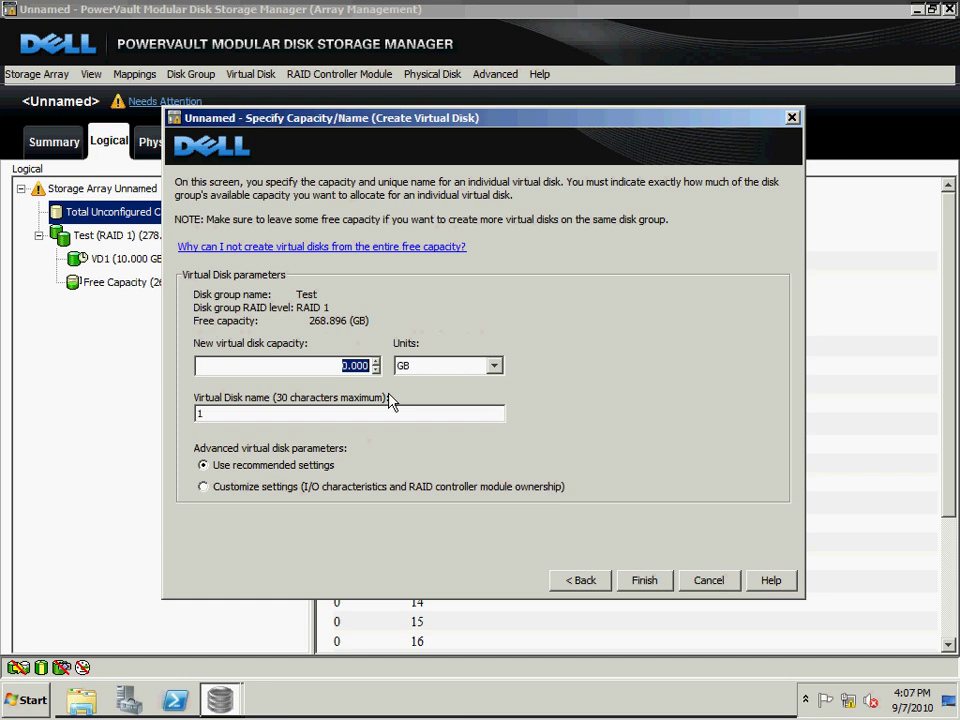
pyautogui.write('20')
pyautogui.doubleClick(394, 418)
pyautogui.write('VD2')
pyautogui.click(637, 580)
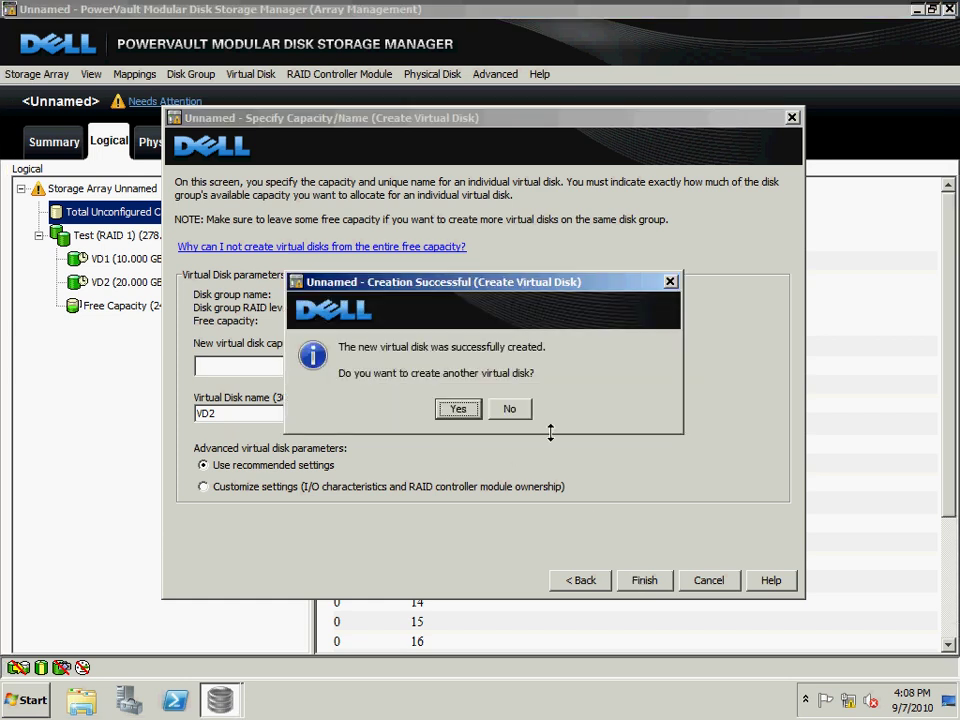
pyautogui.click(521, 413)
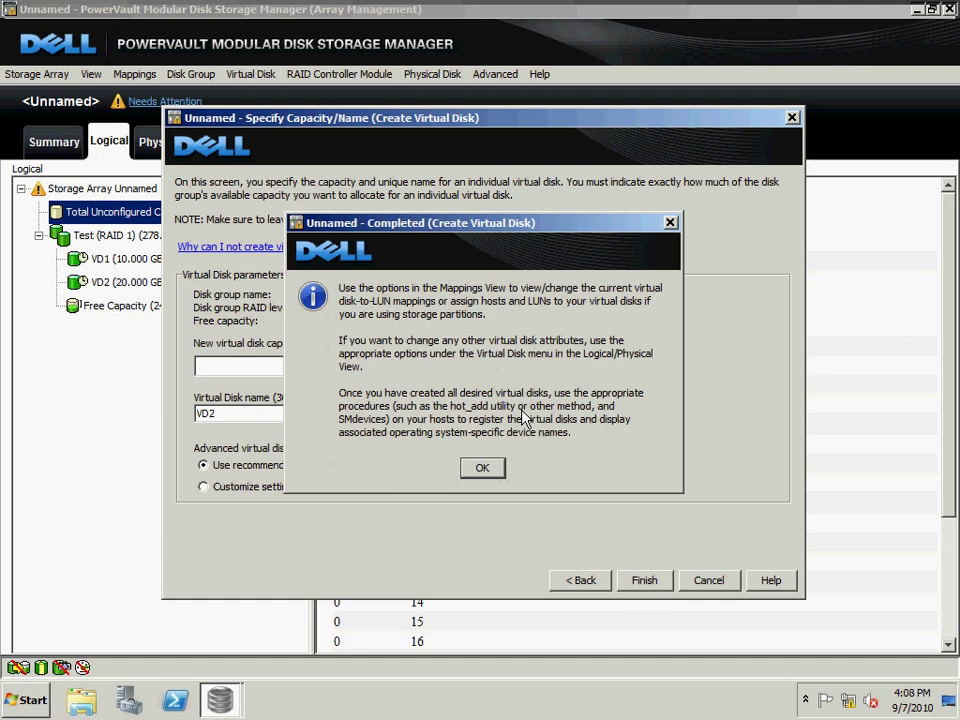
pyautogui.click(482, 468)
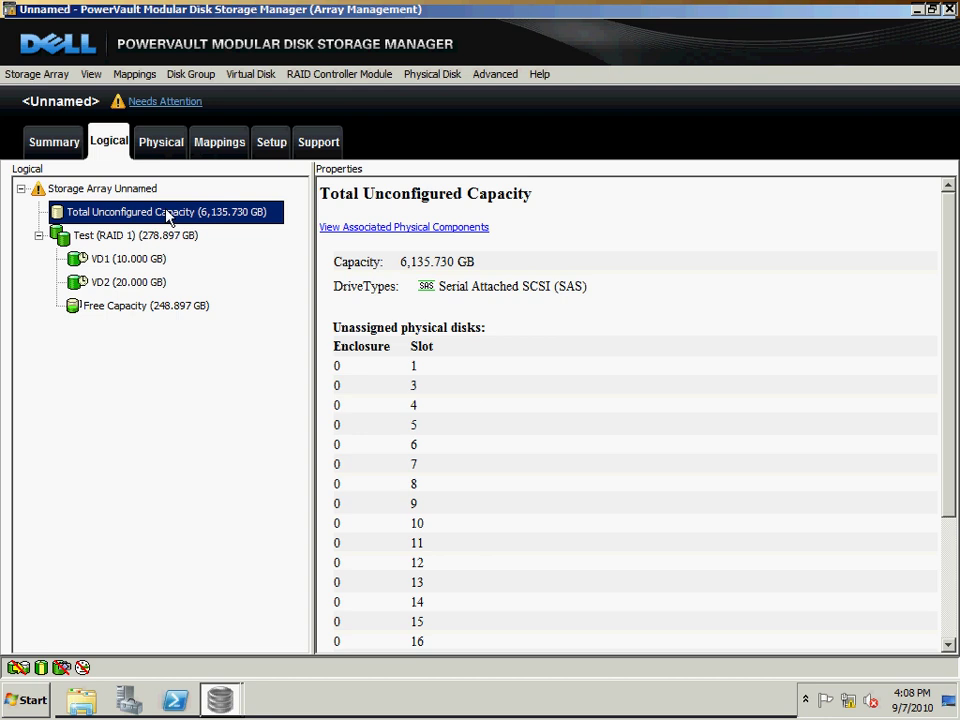
# View the properties of virtual disks VD2 and VD1 and of disk group Test.
pyautogui.click(127, 281)
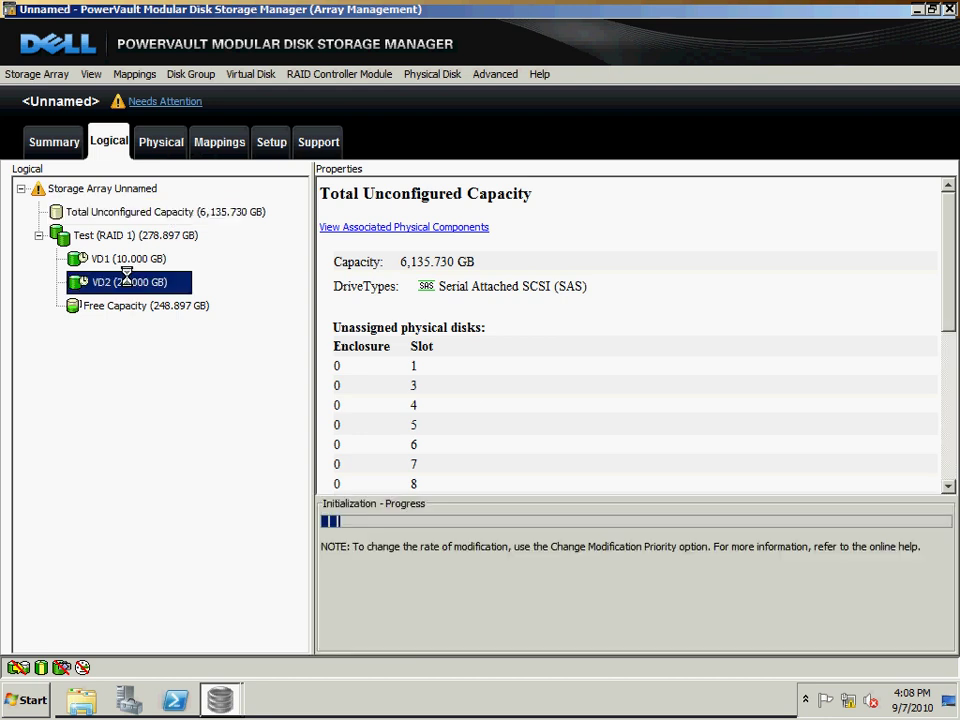
pyautogui.click(129, 260)
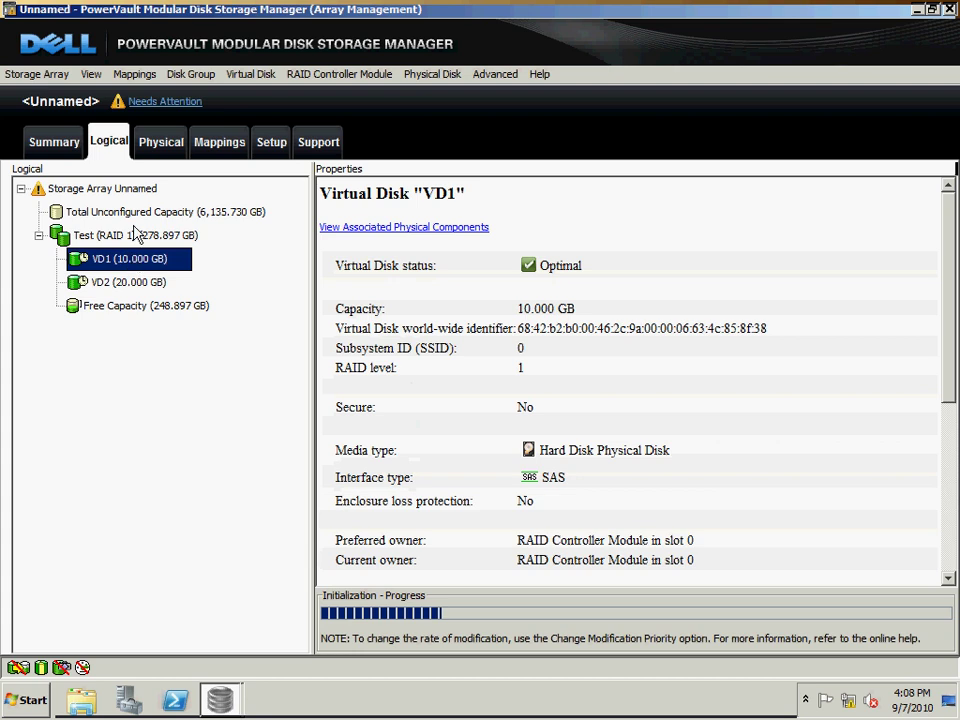
pyautogui.click(133, 237)
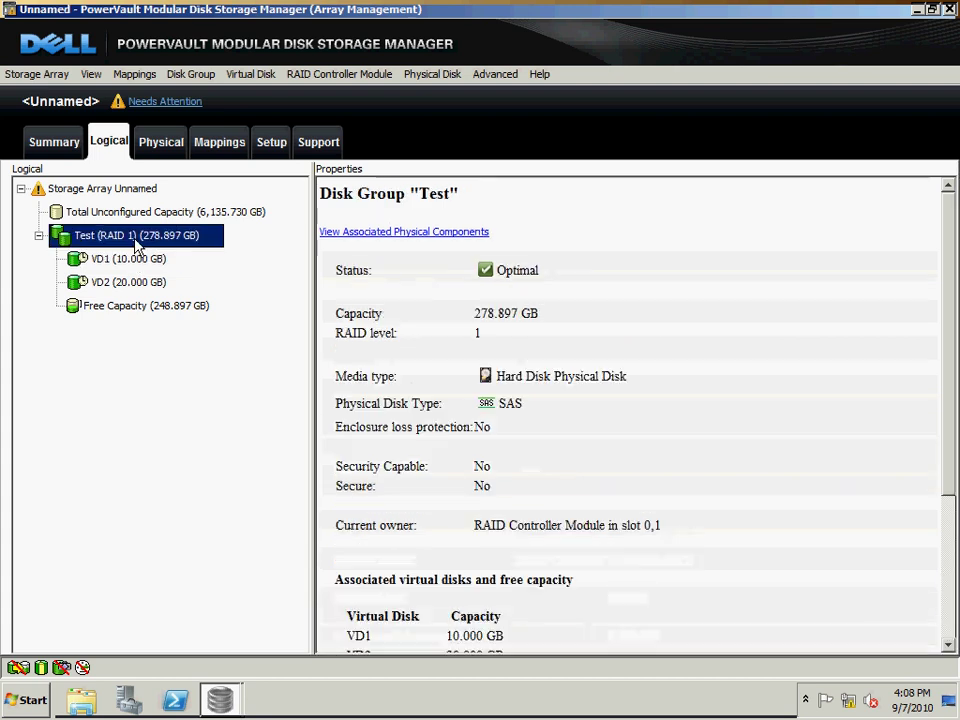
# Define a new host group named TestHost in the storage array's mappings, without adding hosts.
pyautogui.click(231, 146)
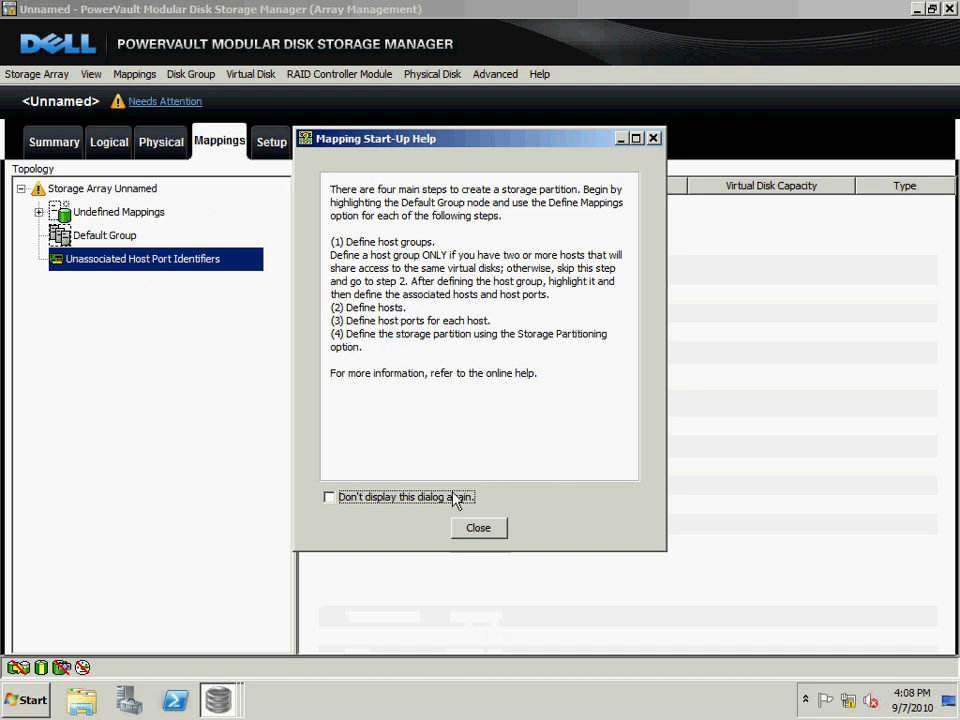
pyautogui.click(476, 540)
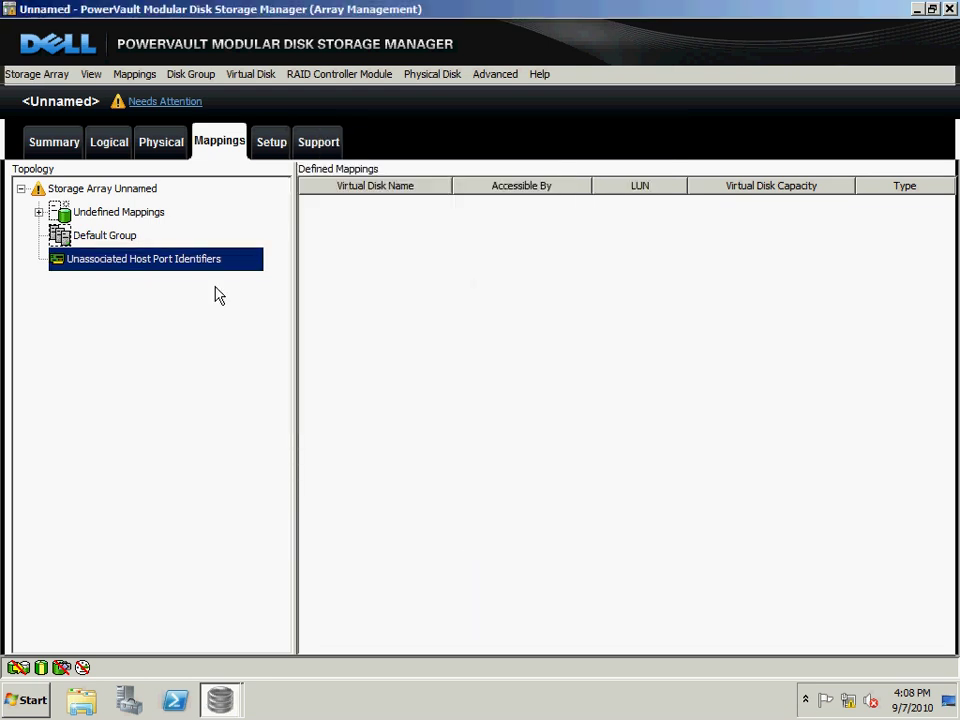
pyautogui.rightClick(129, 190)
pyautogui.moveTo(296, 212)
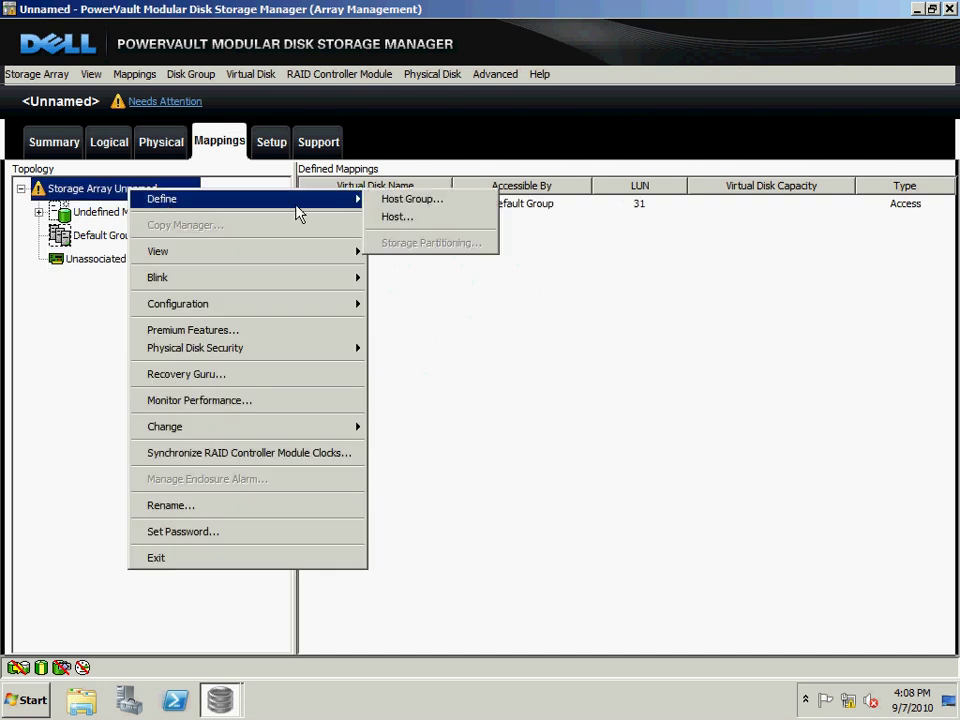
pyautogui.click(381, 199)
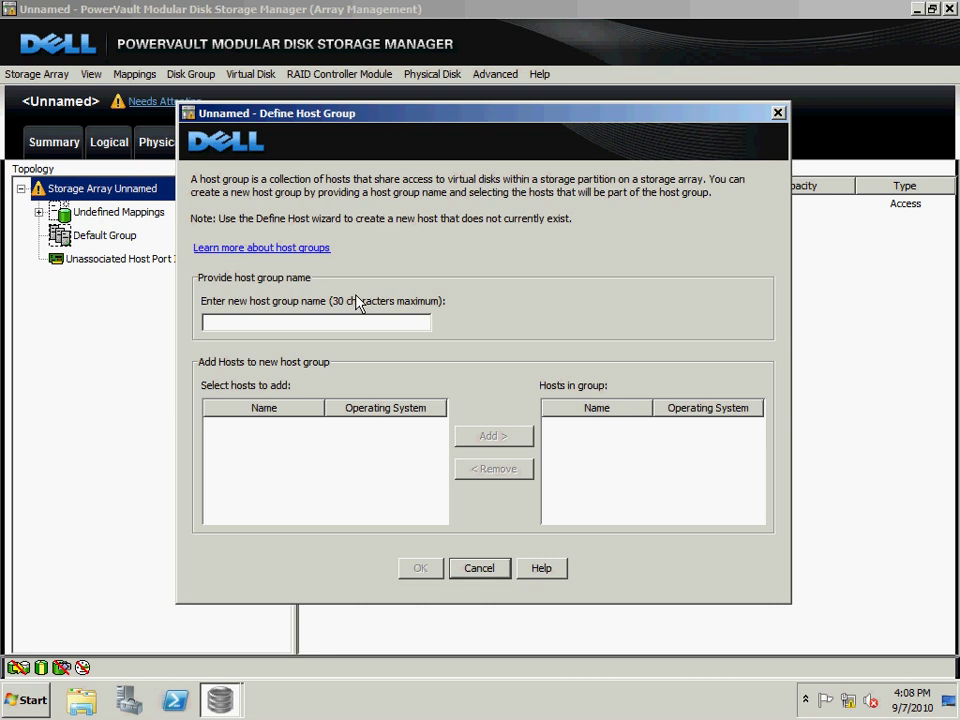
pyautogui.write('TestHost')
pyautogui.click(408, 570)
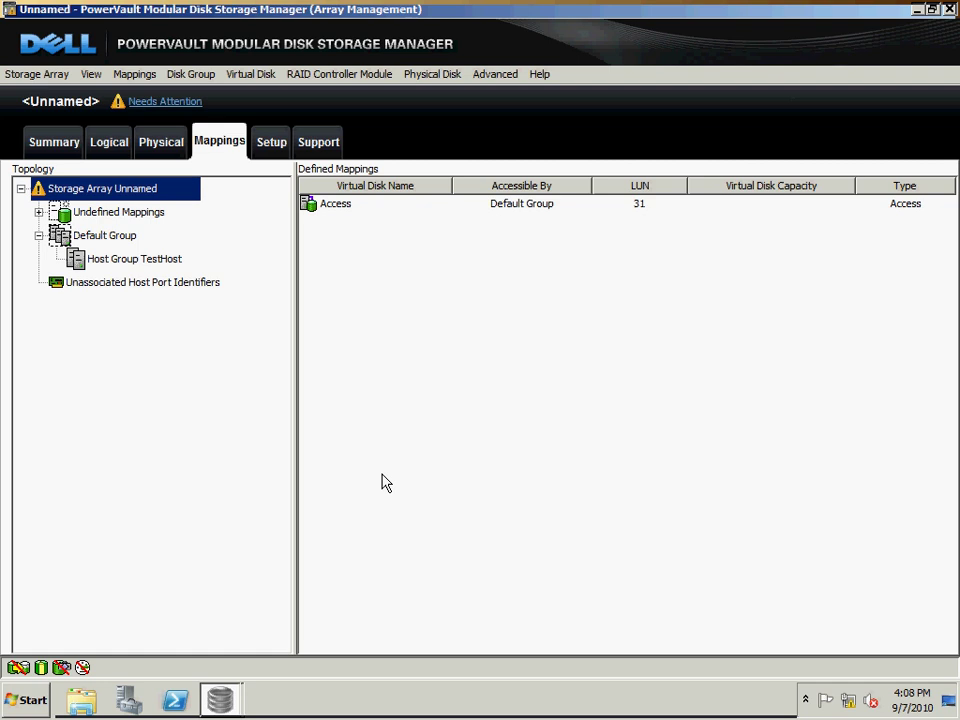
# Check the Define options of host group TestHost and expand the undefined mappings in the topology.
pyautogui.click(160, 264)
pyautogui.rightClick(159, 265)
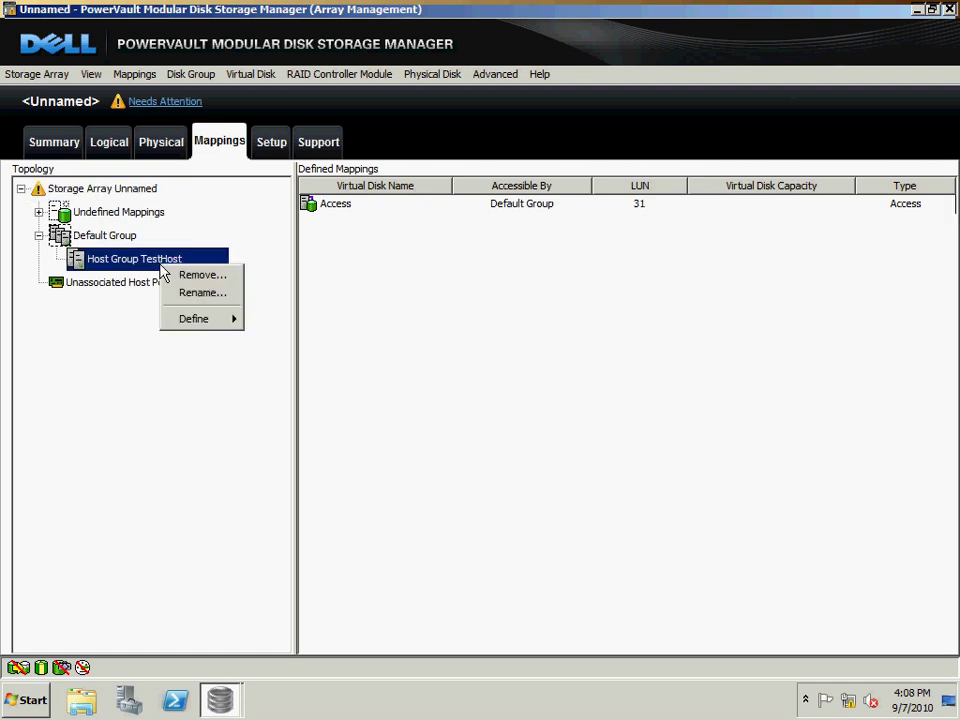
pyautogui.moveTo(201, 314)
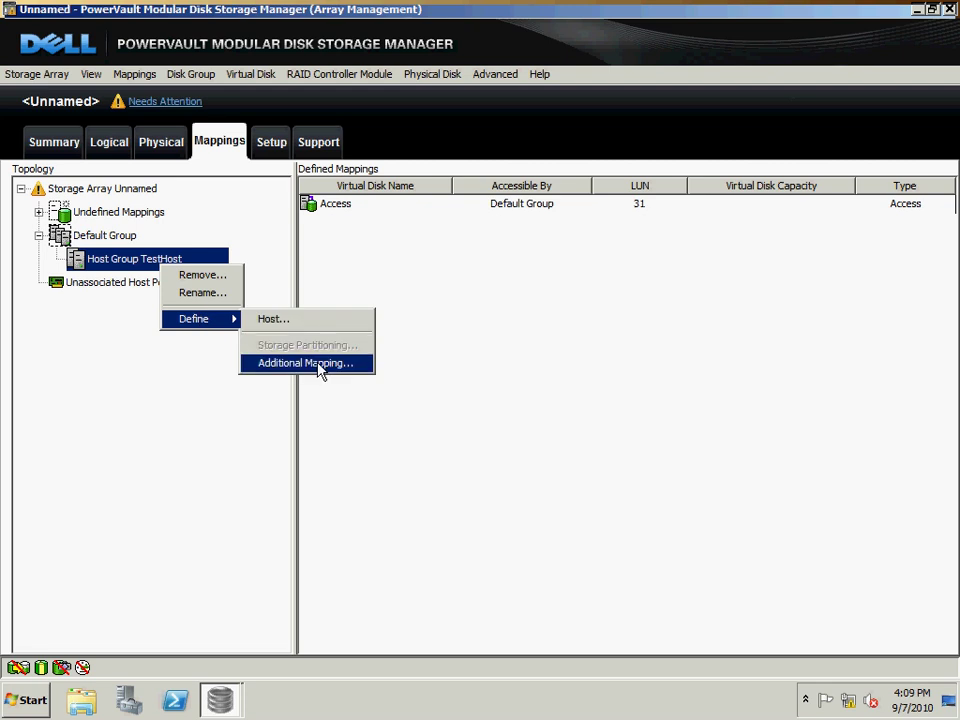
pyautogui.click(39, 212)
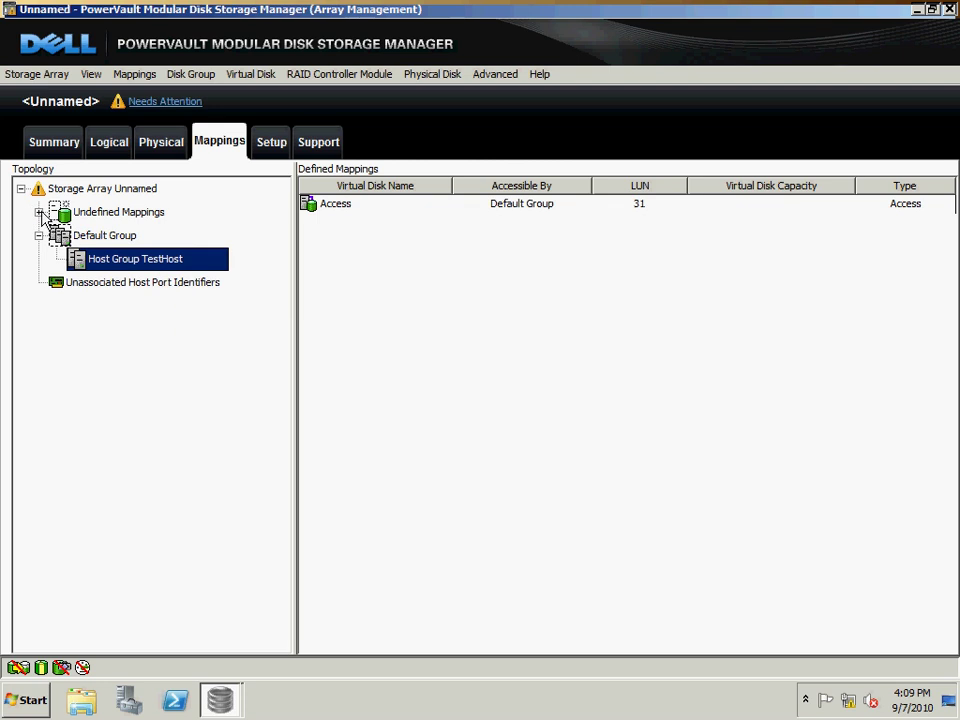
pyautogui.click(39, 212)
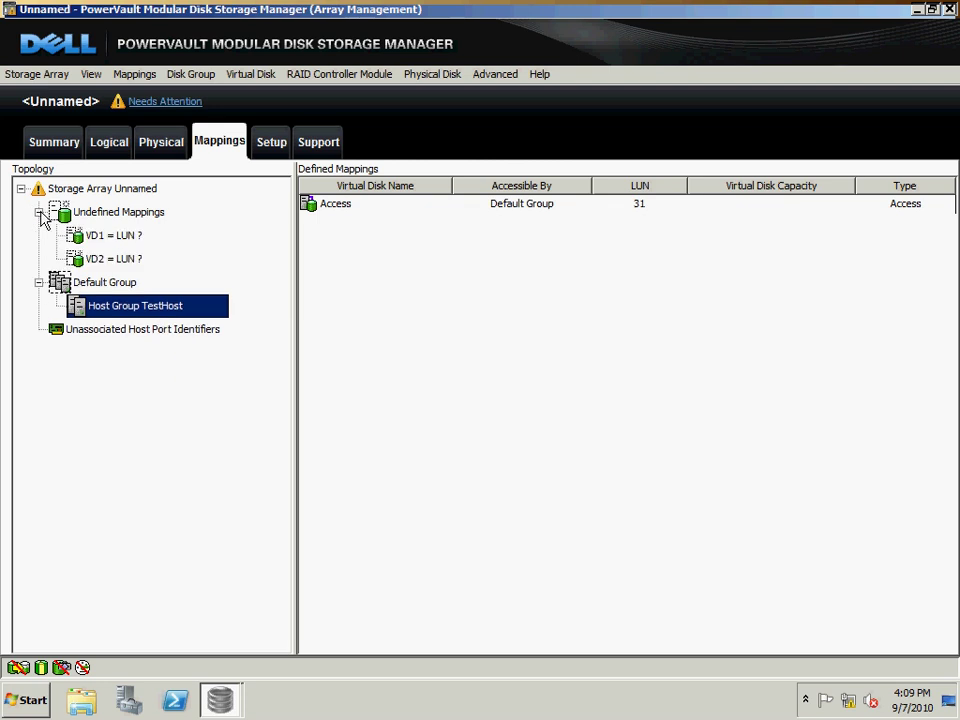
pyautogui.rightClick(125, 309)
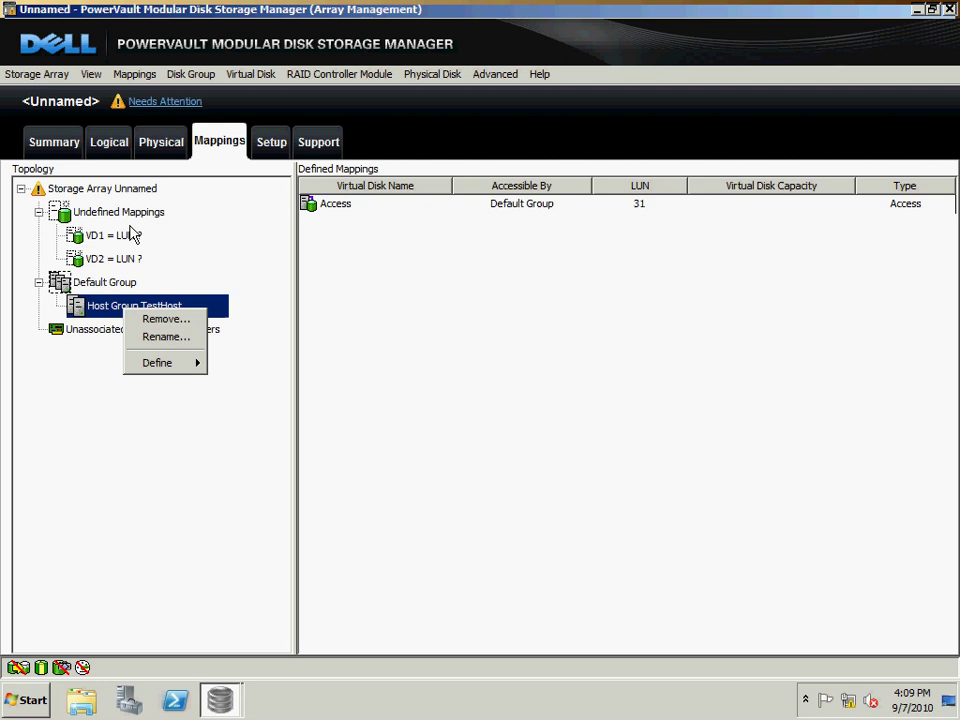
# Start defining a host on the storage array, name it R910 and keep the use of storage partitions set to Yes.
pyautogui.rightClick(114, 189)
pyautogui.moveTo(162, 200)
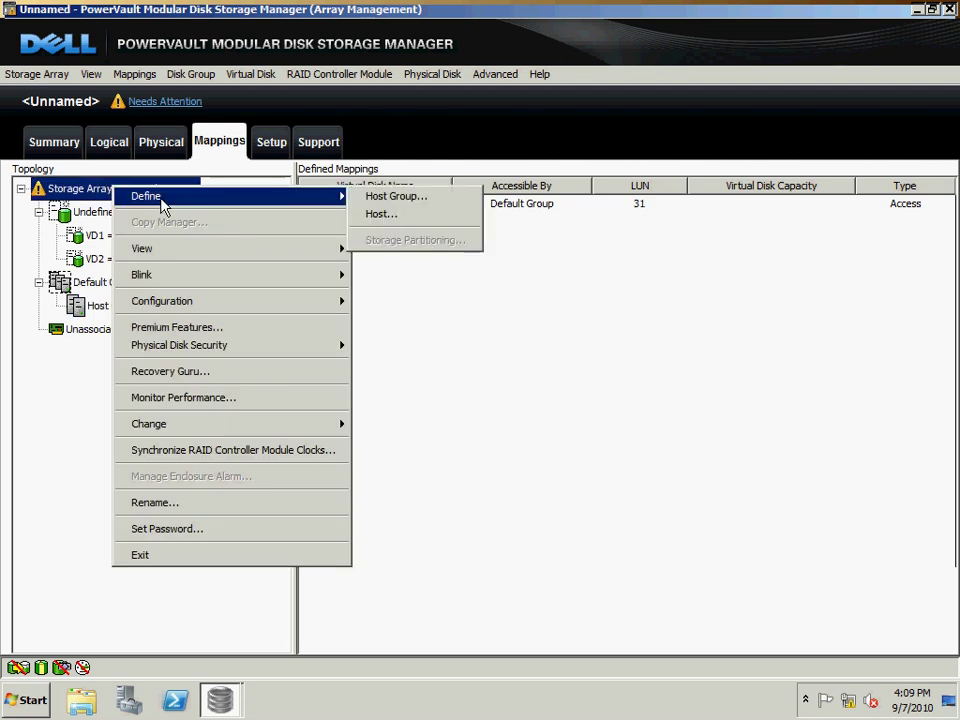
pyautogui.click(392, 217)
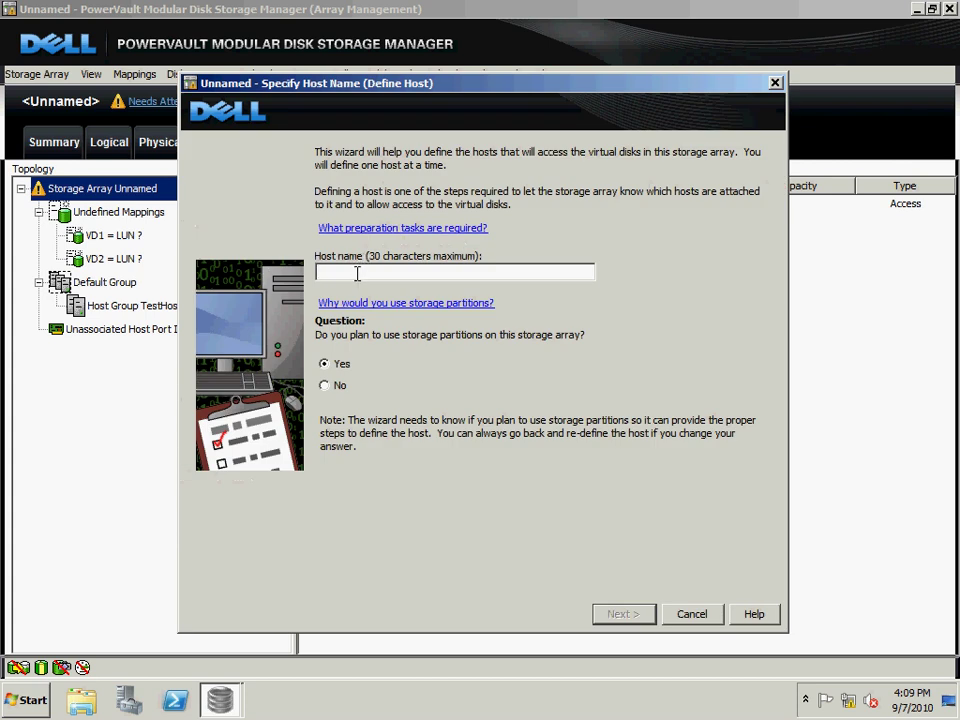
pyautogui.write('R510')
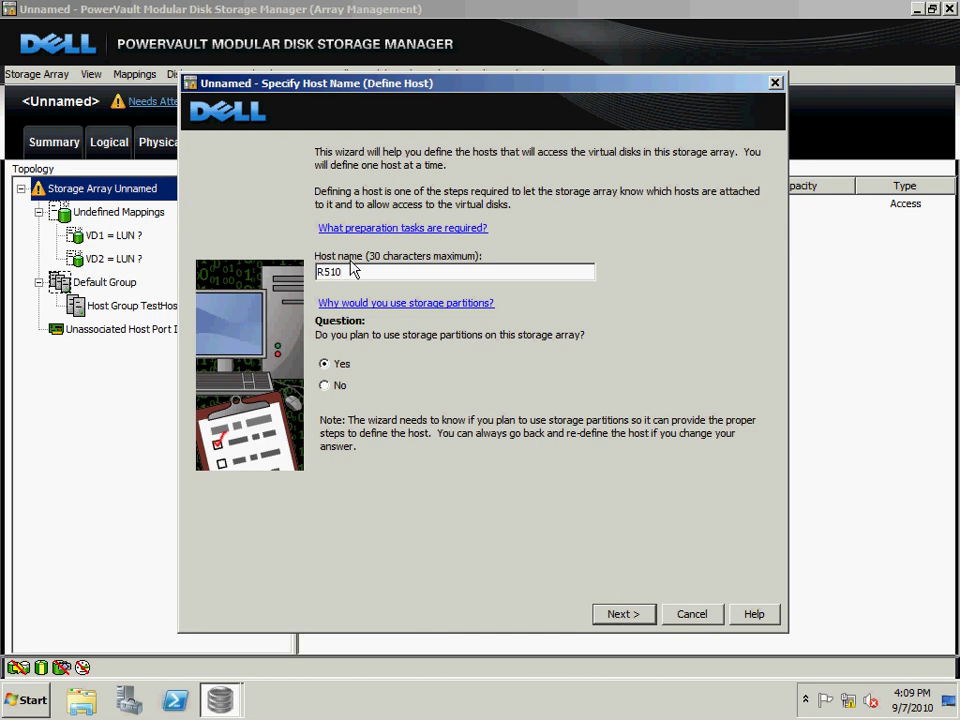
pyautogui.press('BackSpace')
pyautogui.write('9')
pyautogui.click(653, 616)
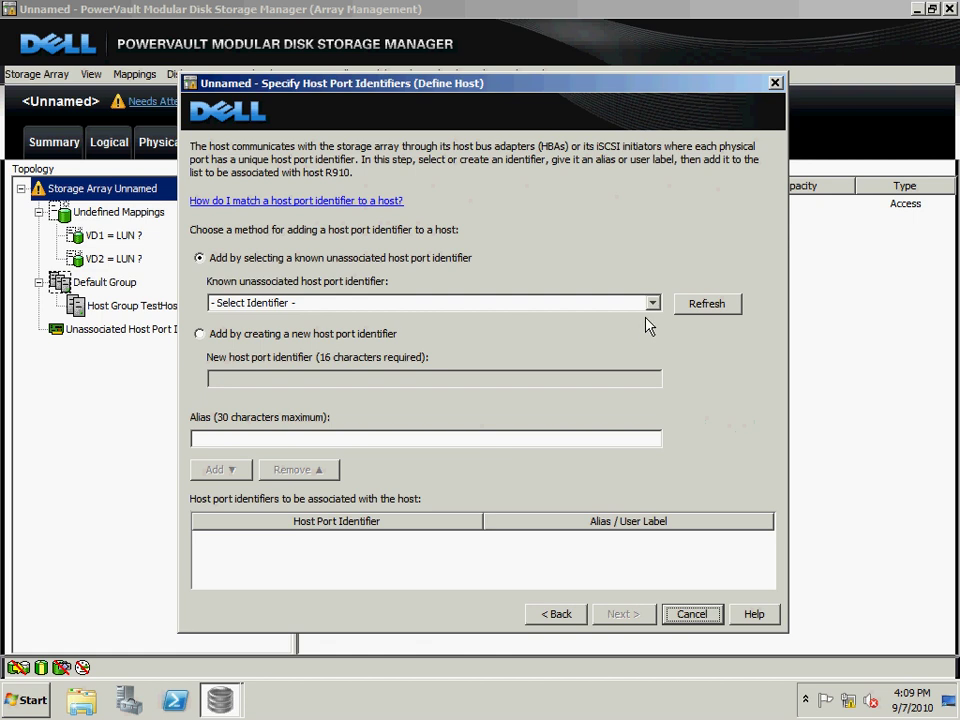
# Add the known unassociated host port identifier 5a:4b:ad:b0:2b:14:80:01 to the host with the alias SAS0.
pyautogui.click(652, 303)
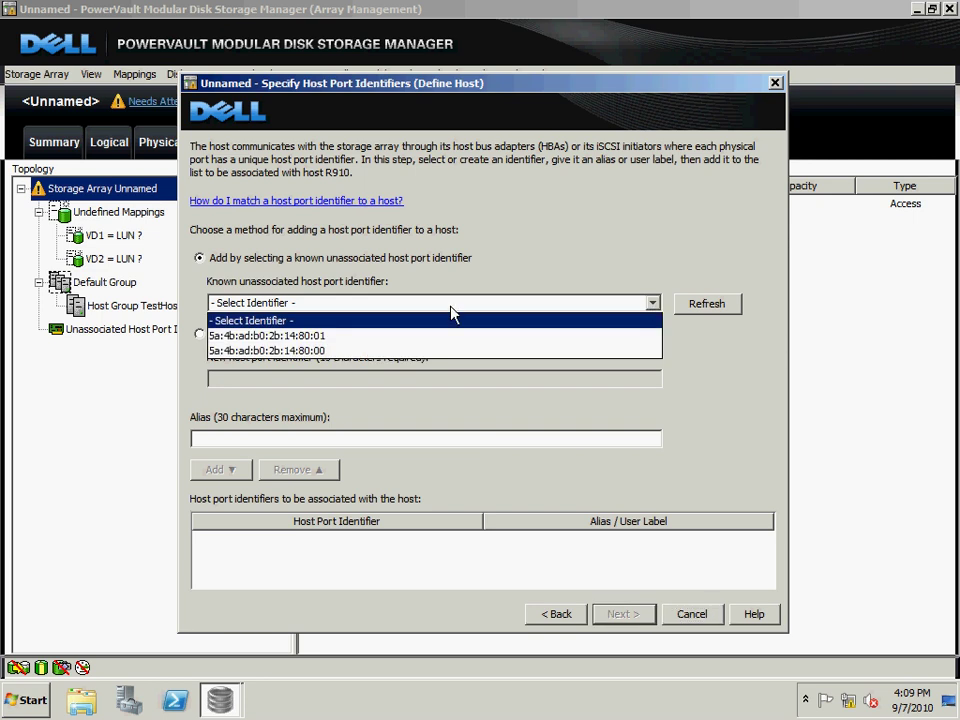
pyautogui.click(320, 336)
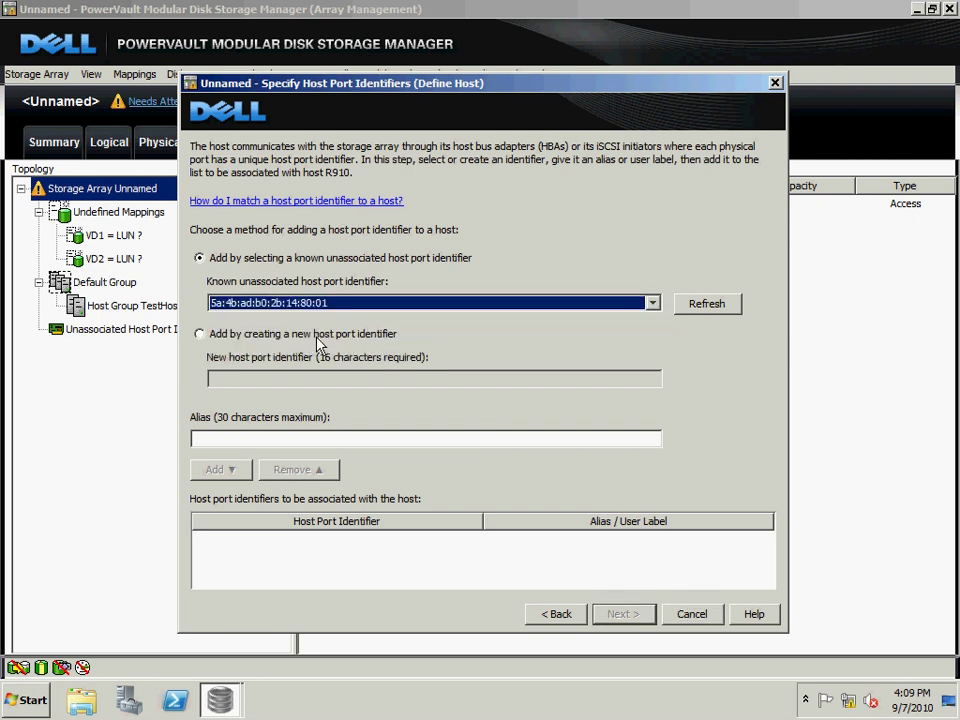
pyautogui.click(228, 437)
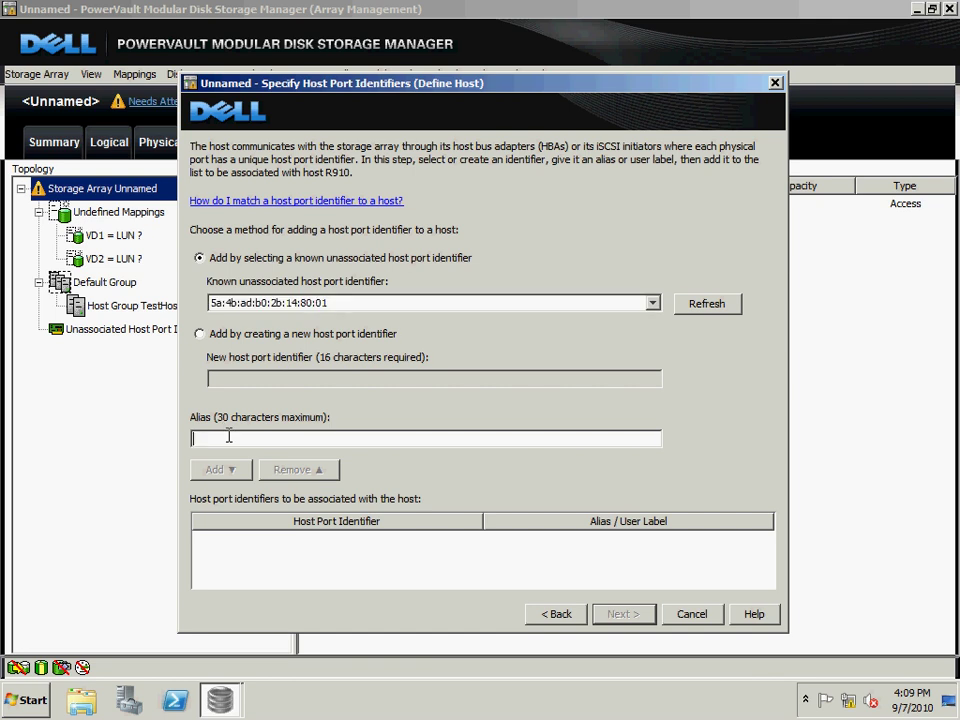
pyautogui.write('SAS0')
pyautogui.click(238, 469)
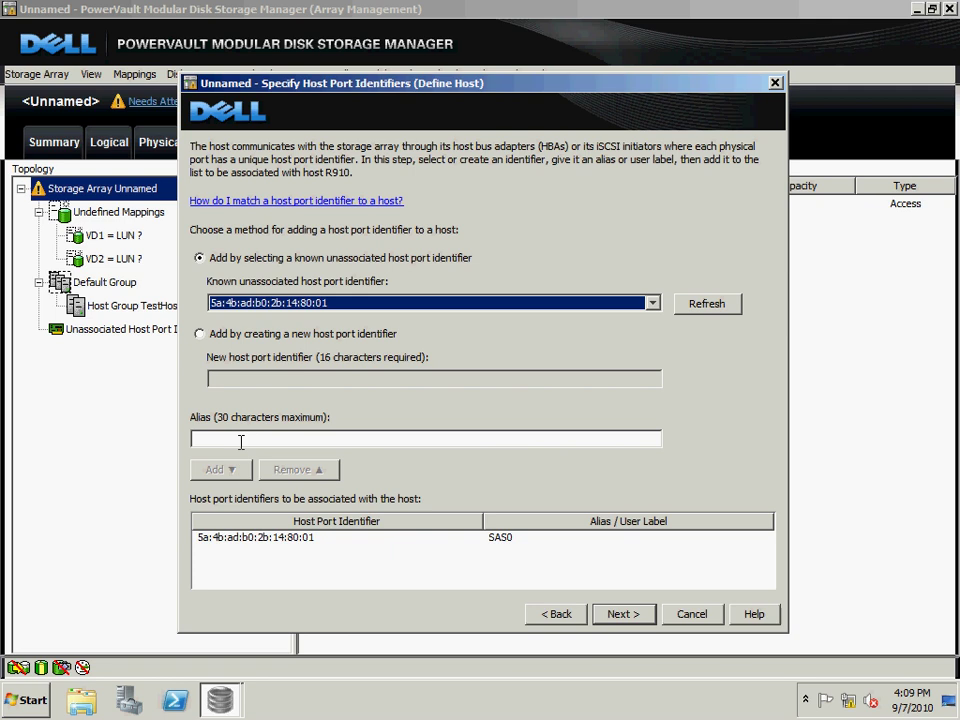
# Add the known host port identifier 5a:4b:ad:b0:2b:14:80:00 to the host with the alias SAS1.
pyautogui.write('SAS')
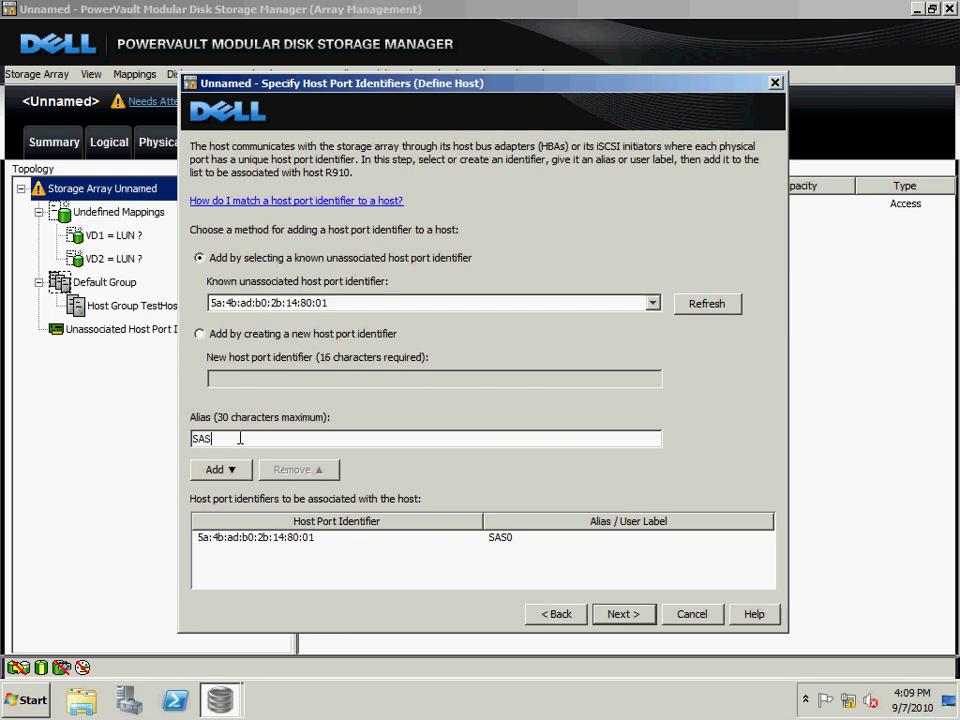
pyautogui.write('1')
pyautogui.click(283, 308)
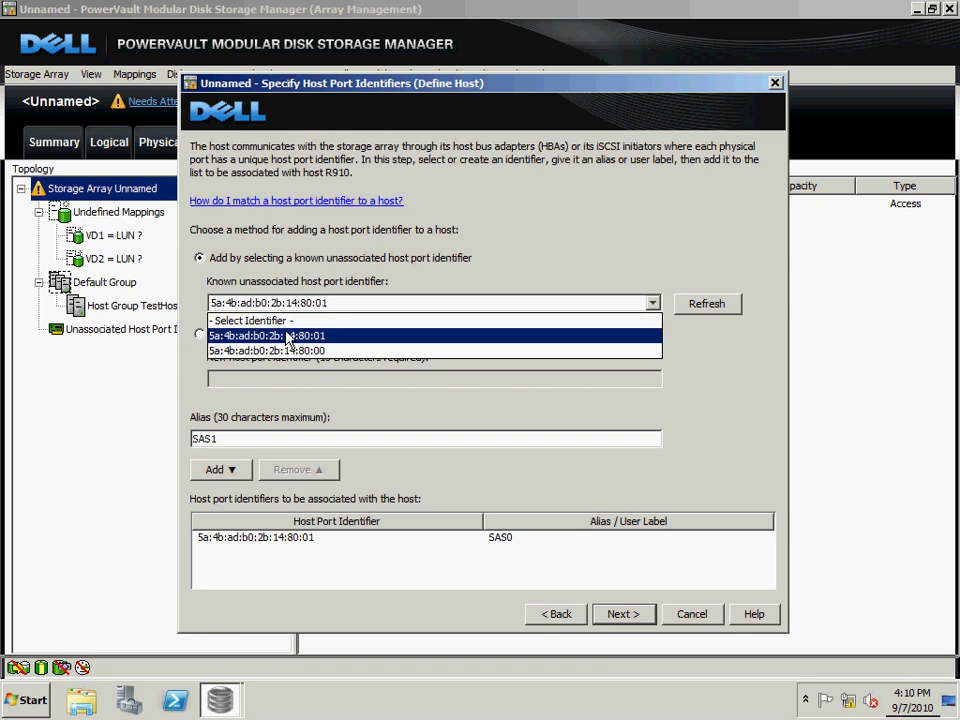
pyautogui.click(290, 351)
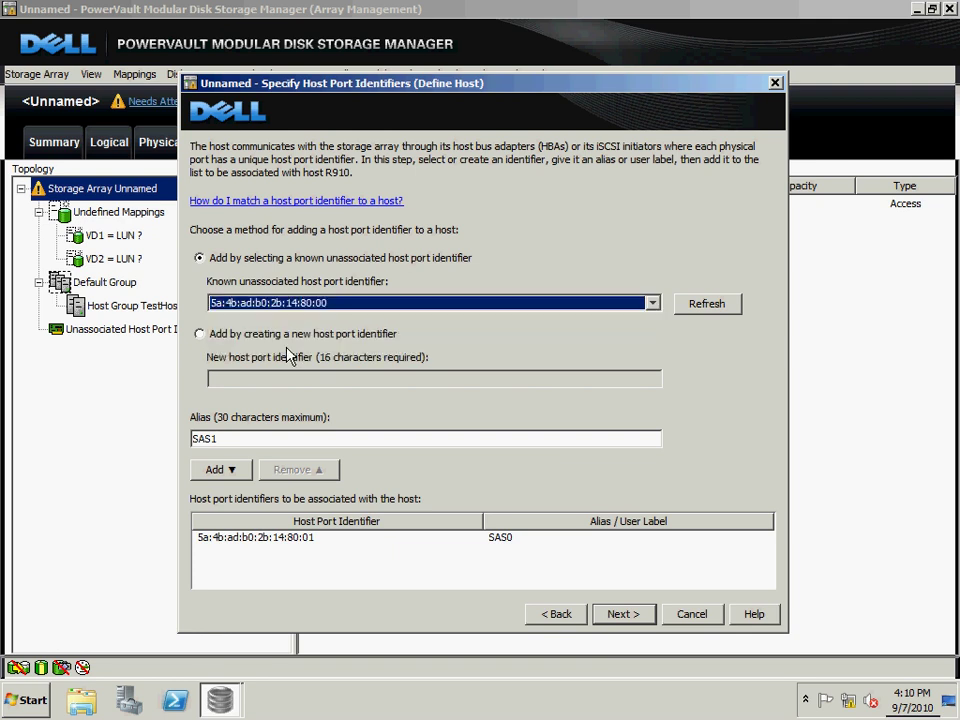
pyautogui.click(240, 468)
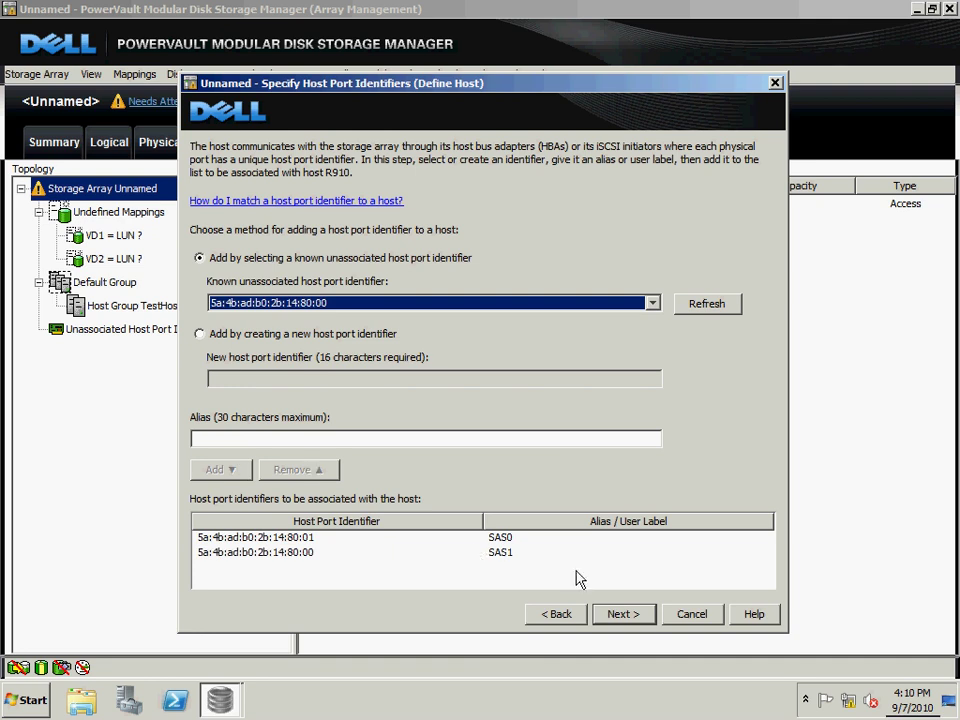
pyautogui.click(498, 541)
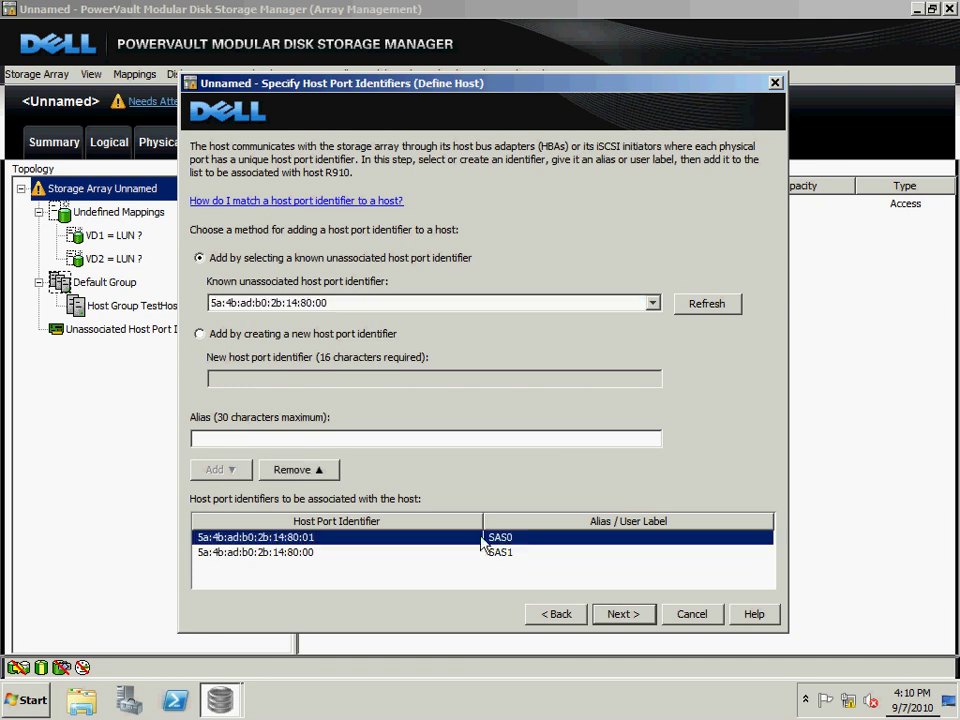
# Set the host type to Windows with no virtual disk access shared with other hosts, and finish the definition without adding another host.
pyautogui.click(614, 616)
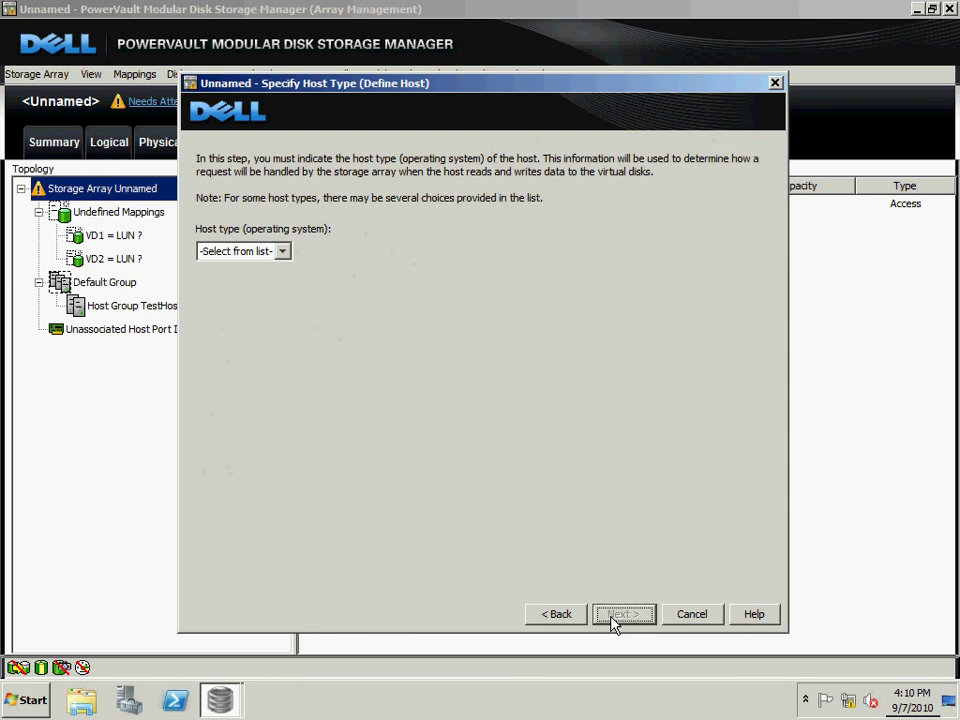
pyautogui.click(283, 251)
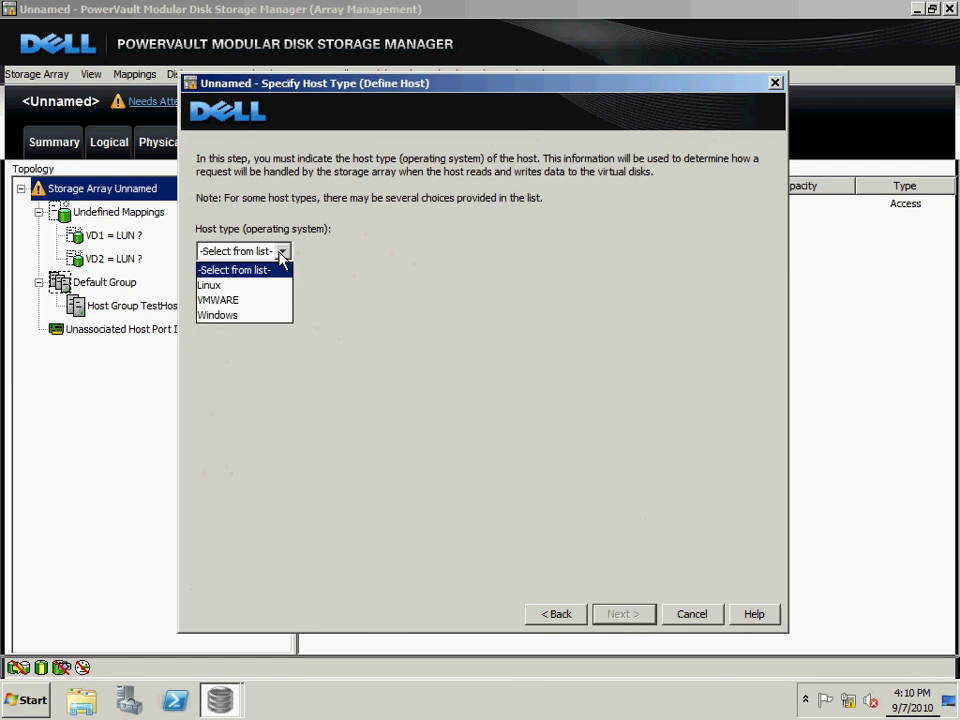
pyautogui.click(252, 317)
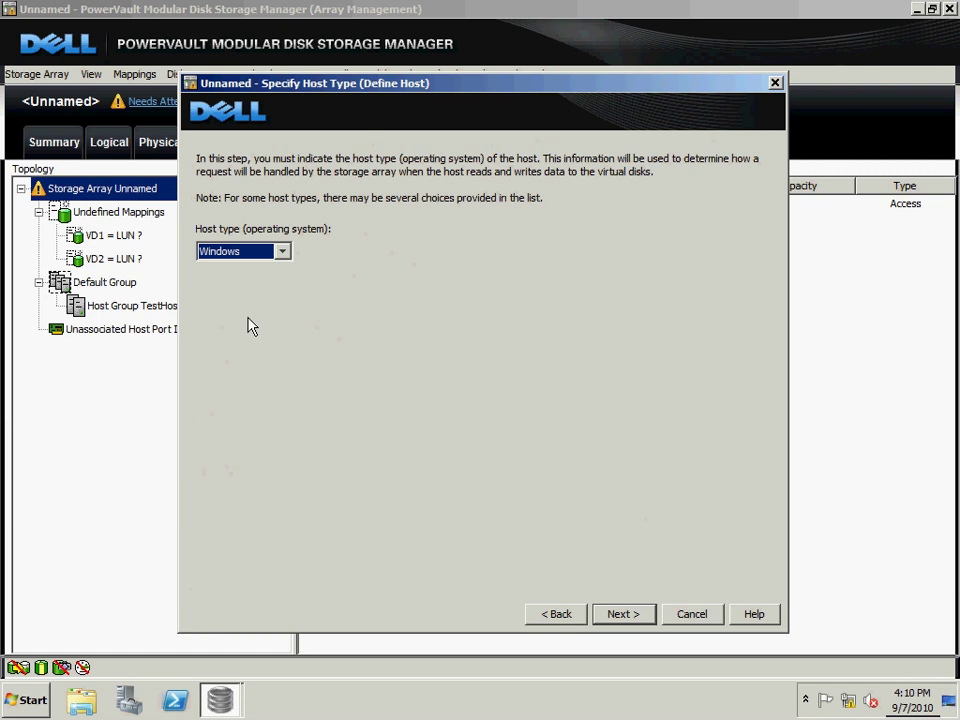
pyautogui.click(620, 614)
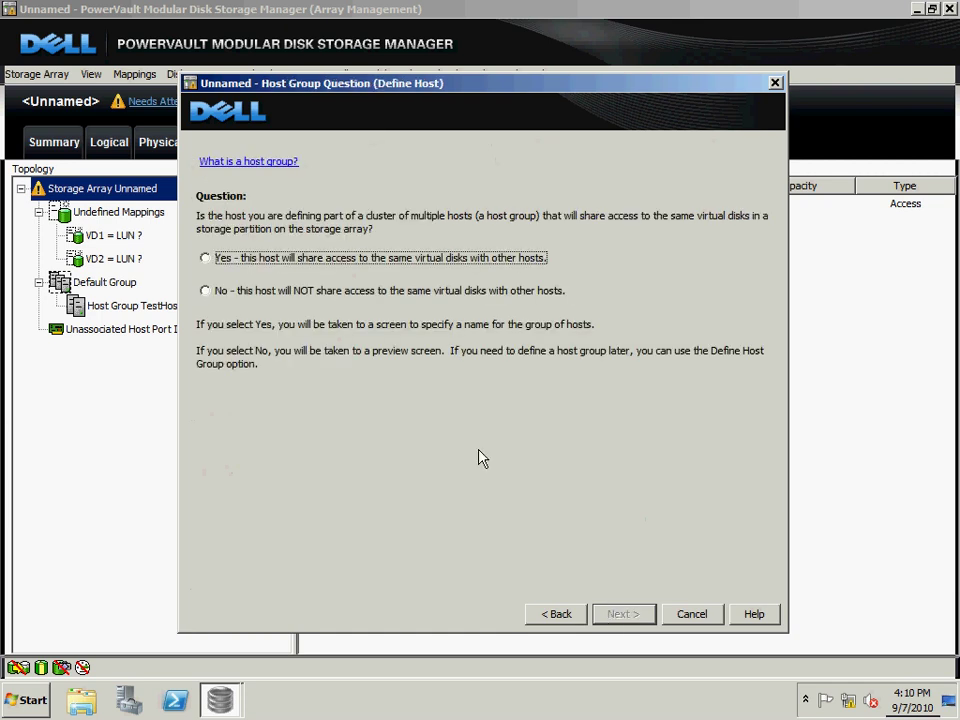
pyautogui.click(340, 291)
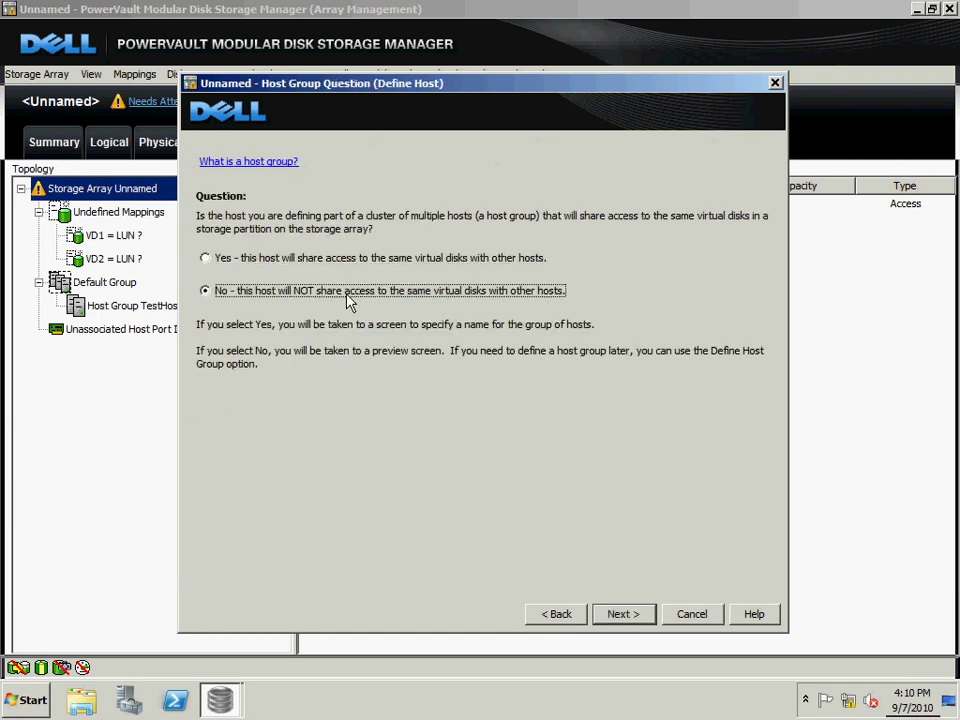
pyautogui.click(617, 622)
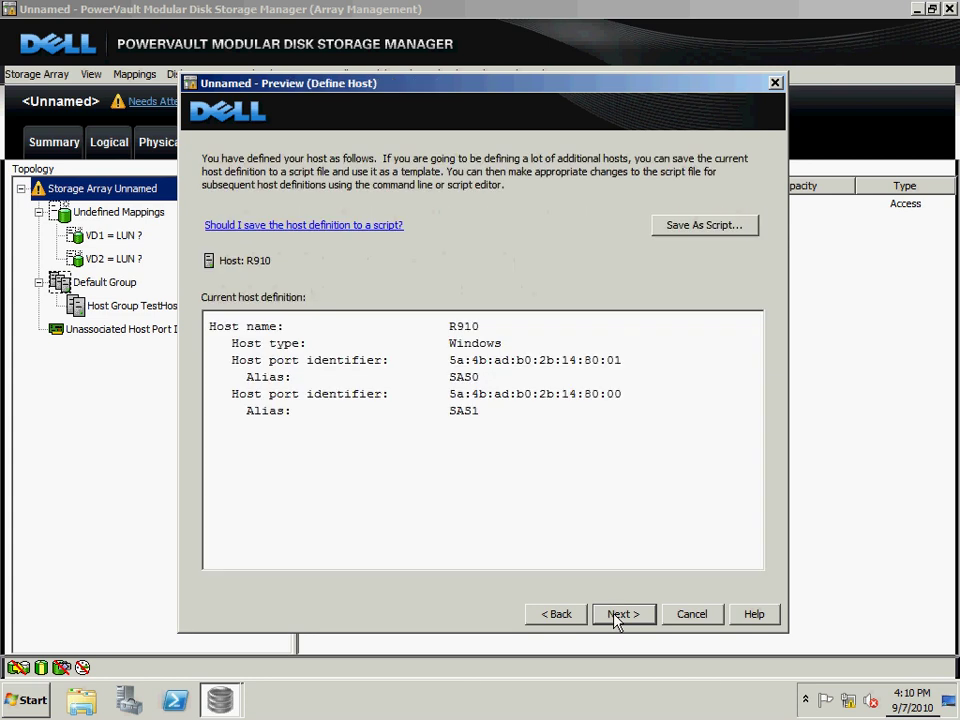
pyautogui.click(625, 614)
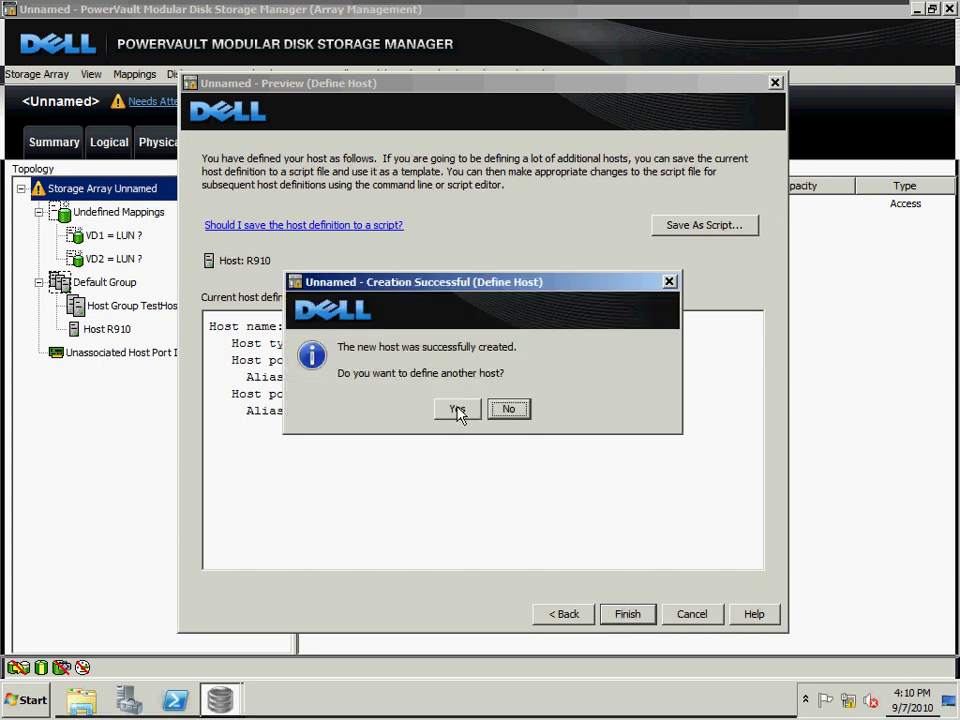
pyautogui.click(457, 410)
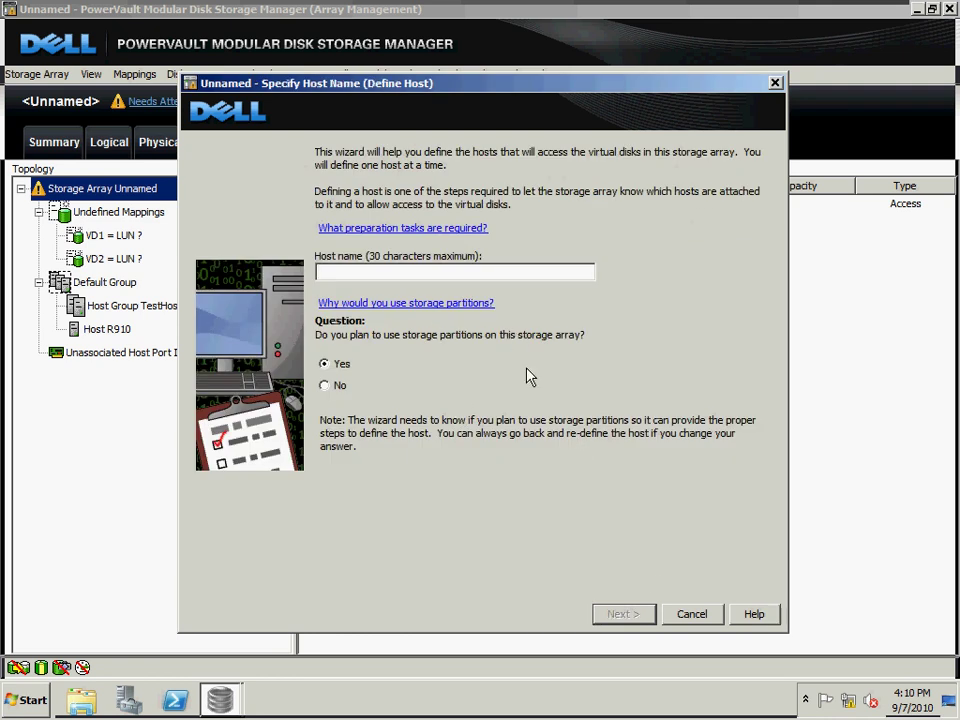
pyautogui.click(686, 614)
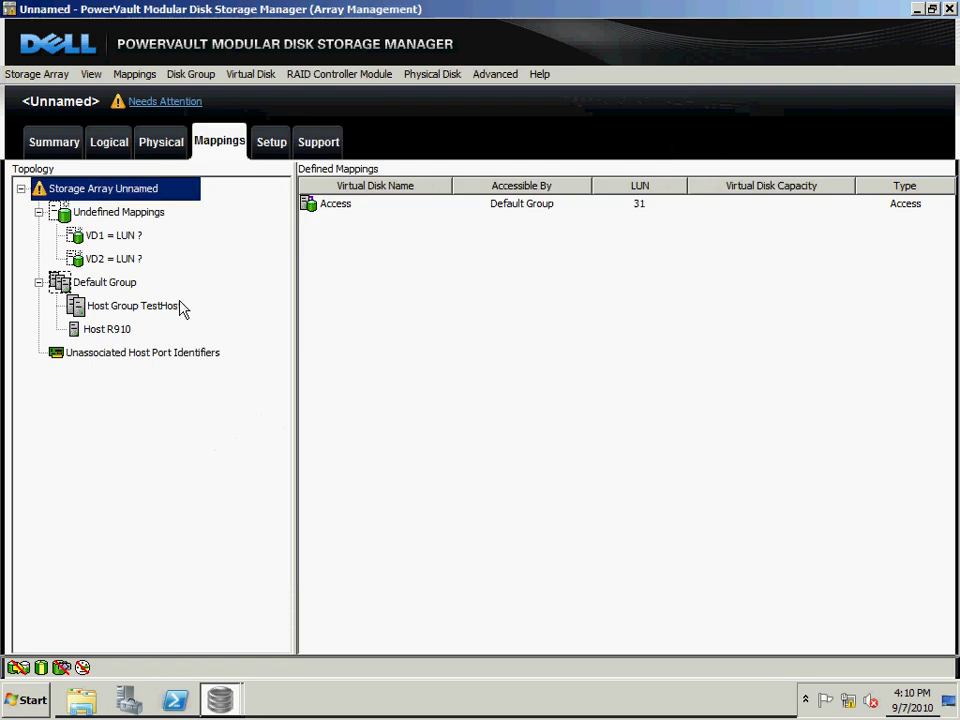
# Define an additional mapping that assigns virtual disk VD2 to host R910 as LUN 0.
pyautogui.click(126, 331)
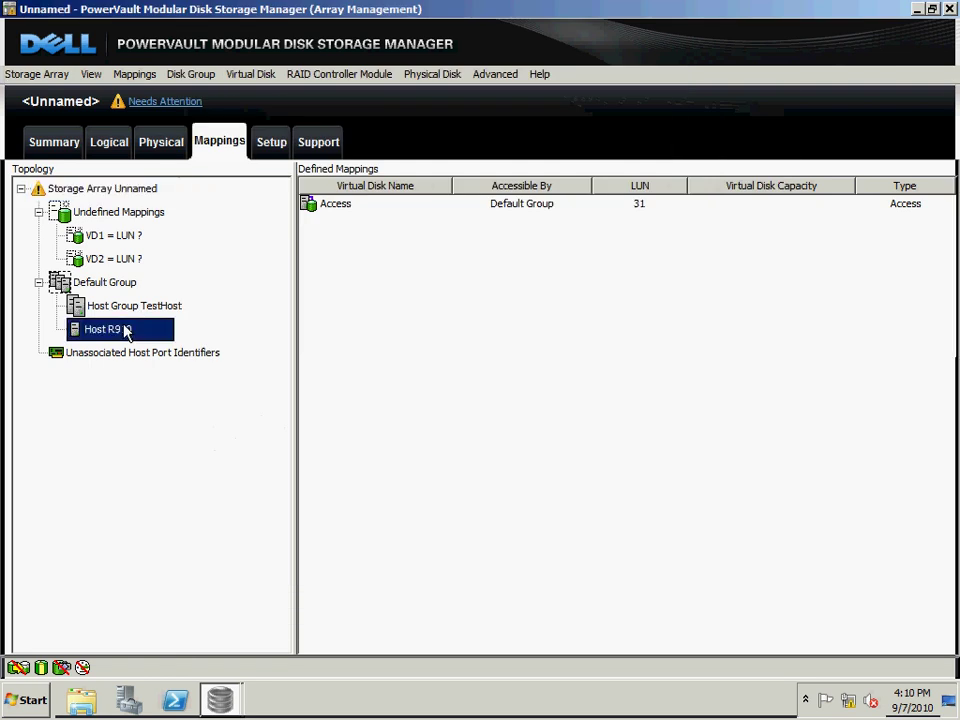
pyautogui.rightClick(126, 331)
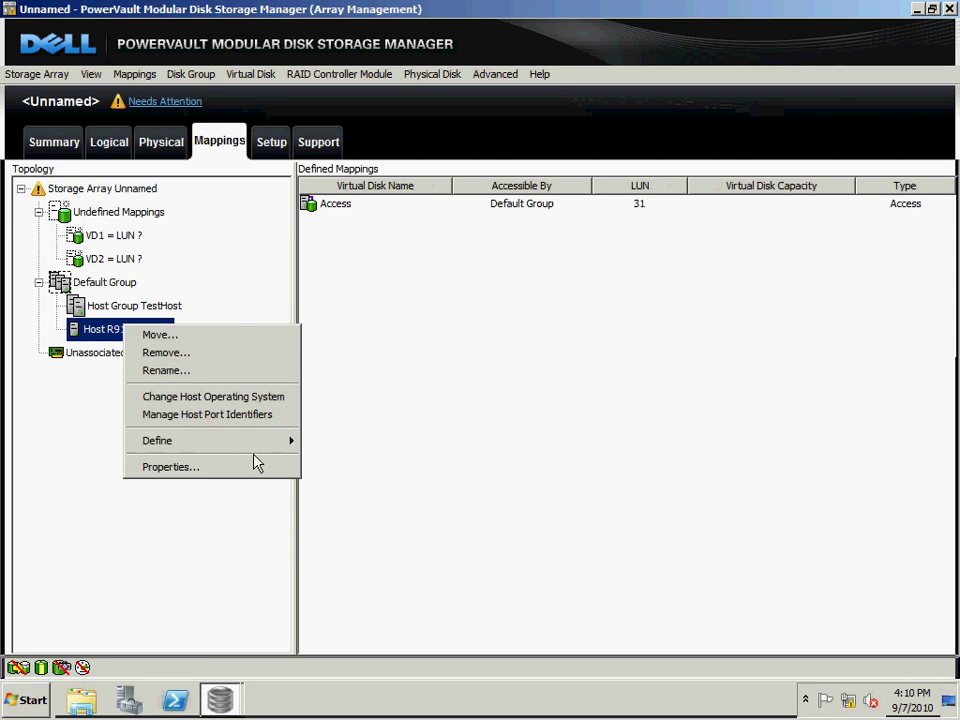
pyautogui.moveTo(272, 441)
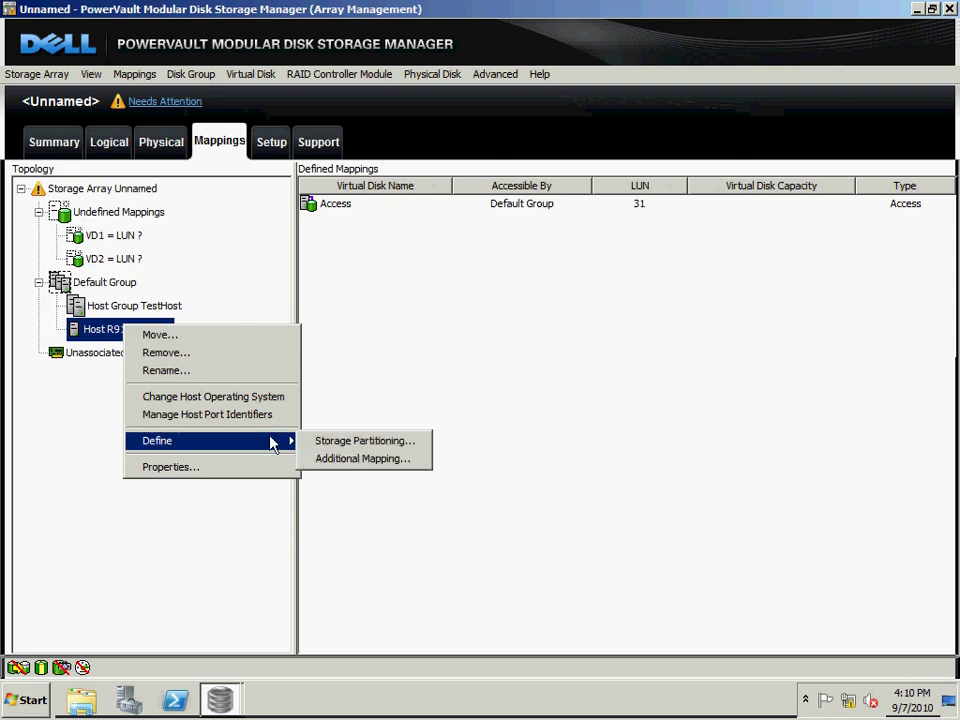
pyautogui.click(332, 463)
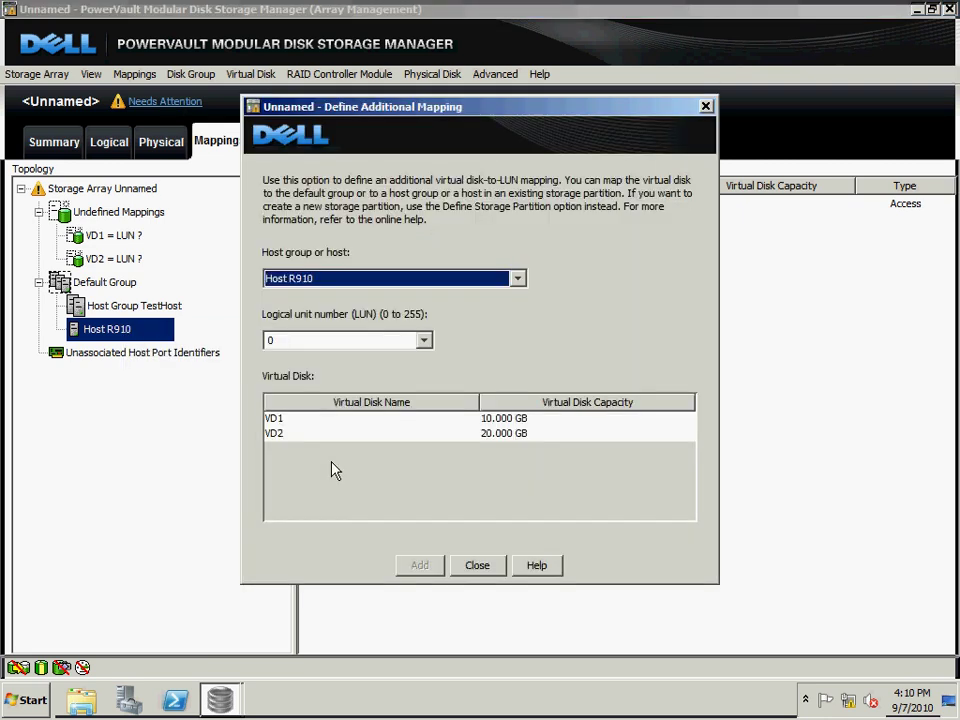
pyautogui.click(424, 340)
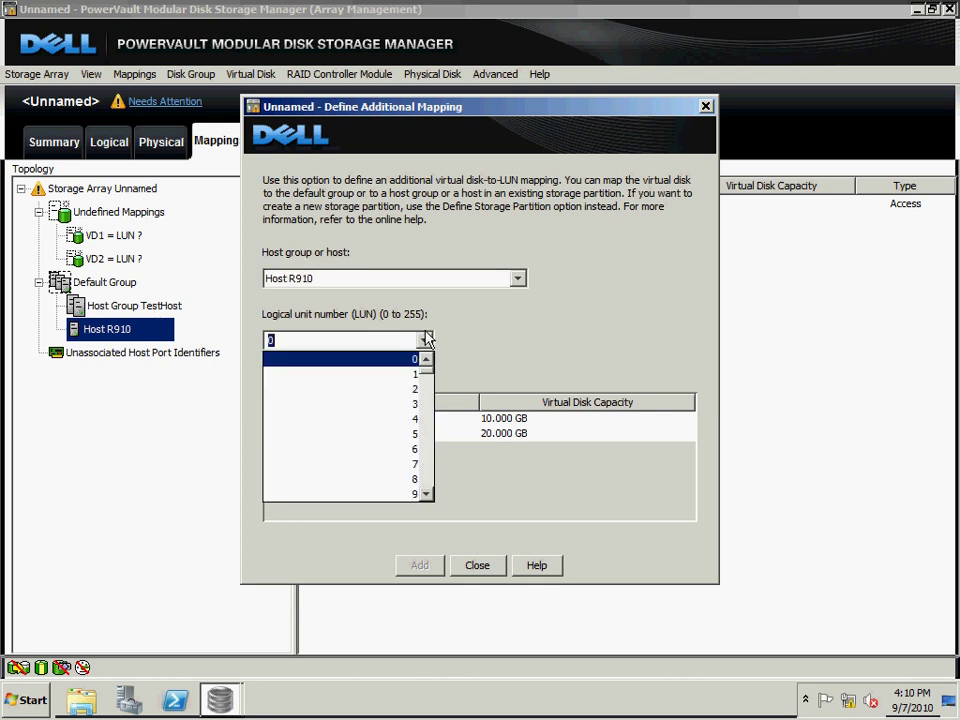
pyautogui.click(447, 338)
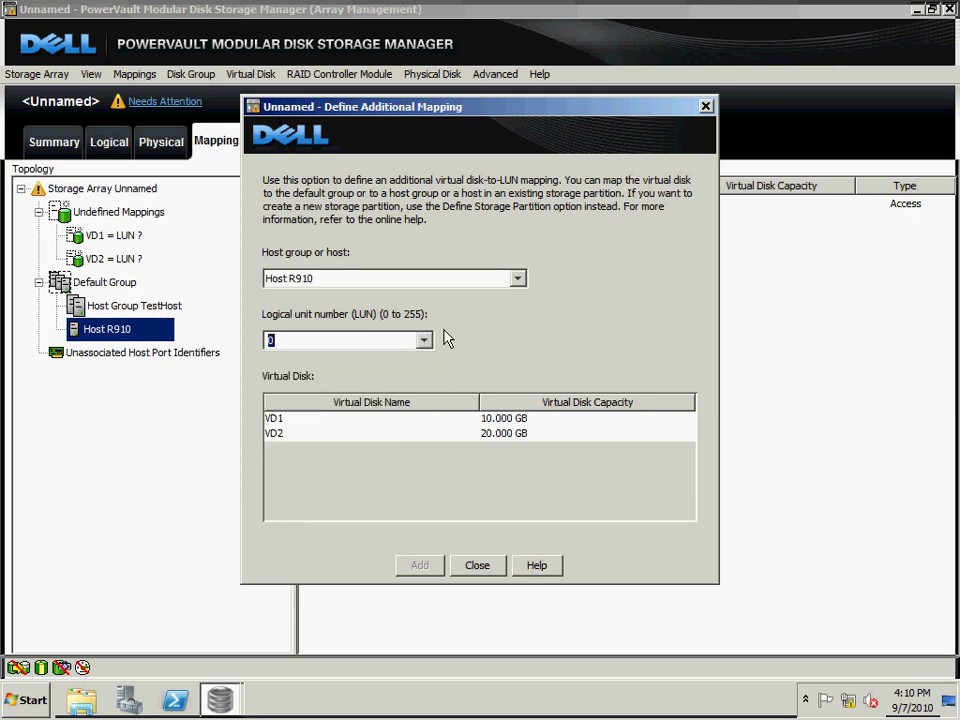
pyautogui.click(279, 436)
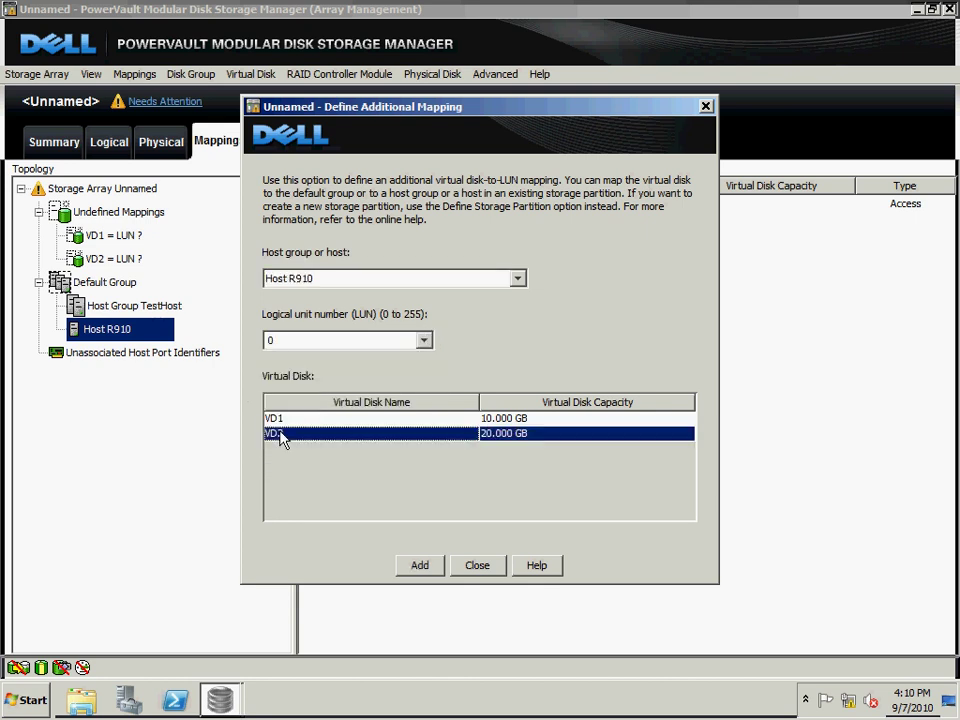
pyautogui.click(412, 284)
pyautogui.click(358, 329)
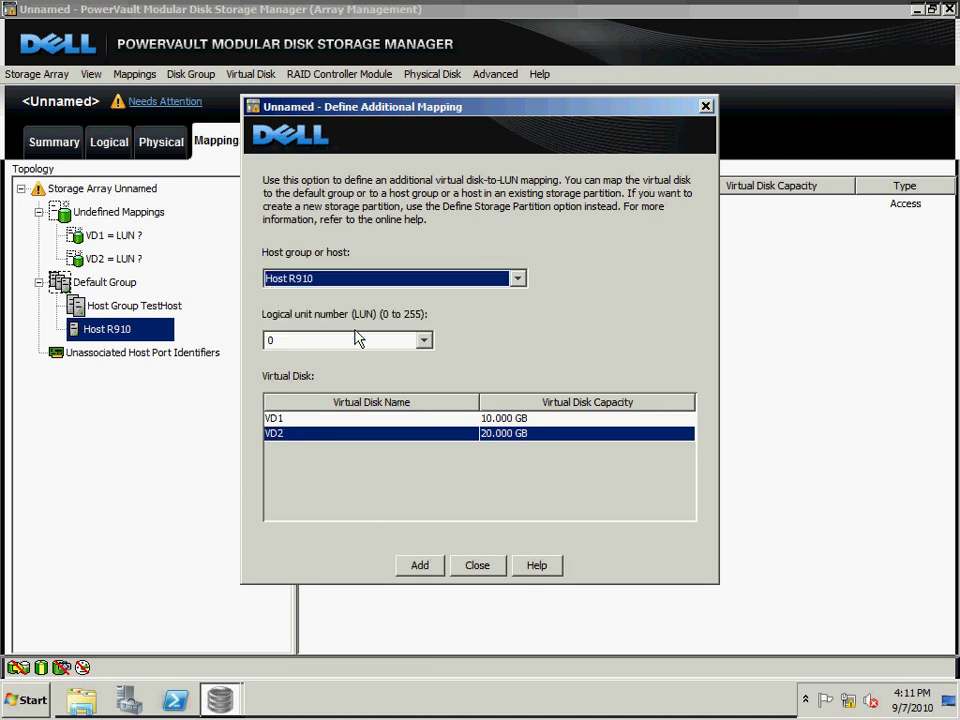
pyautogui.click(405, 572)
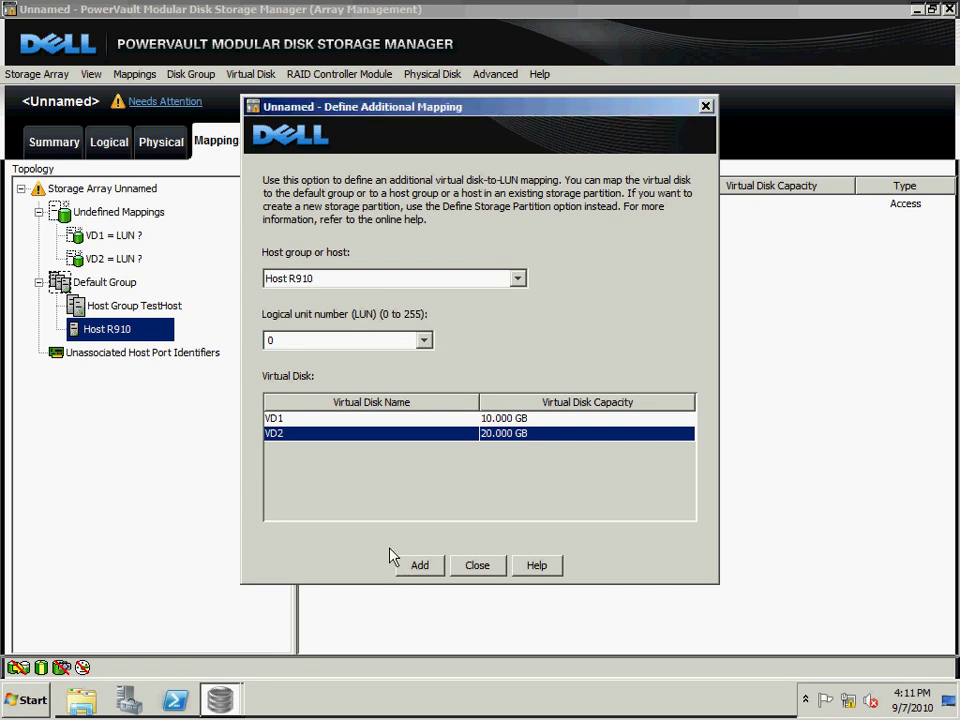
# Map virtual disk VD1 to host R910 as LUN 1 and finish defining additional mappings.
pyautogui.click(392, 340)
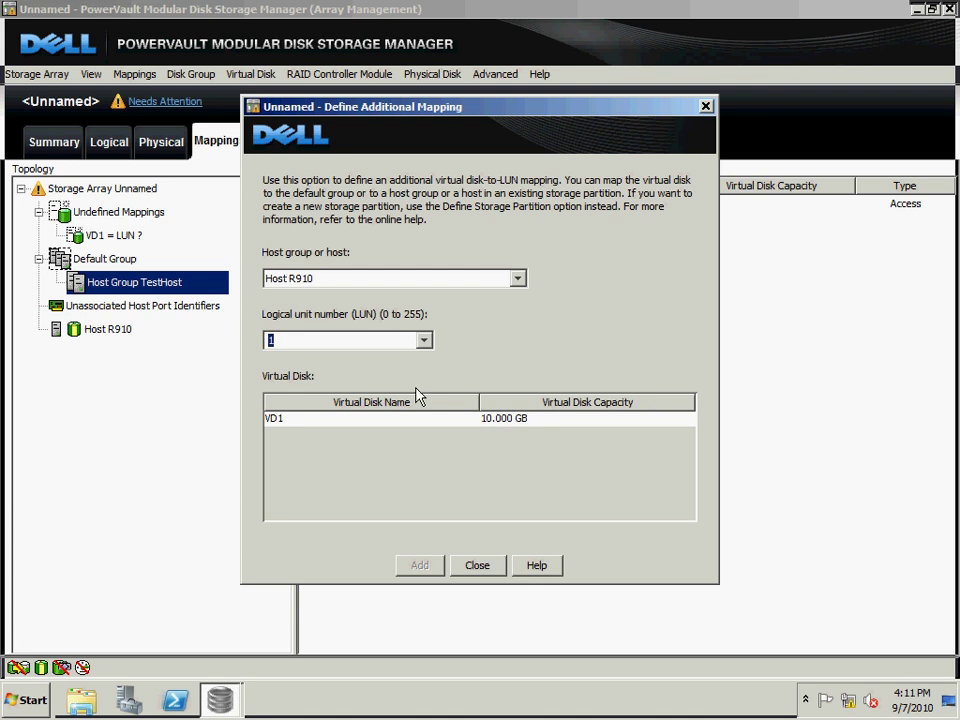
pyautogui.click(426, 342)
pyautogui.click(426, 342)
pyautogui.click(426, 432)
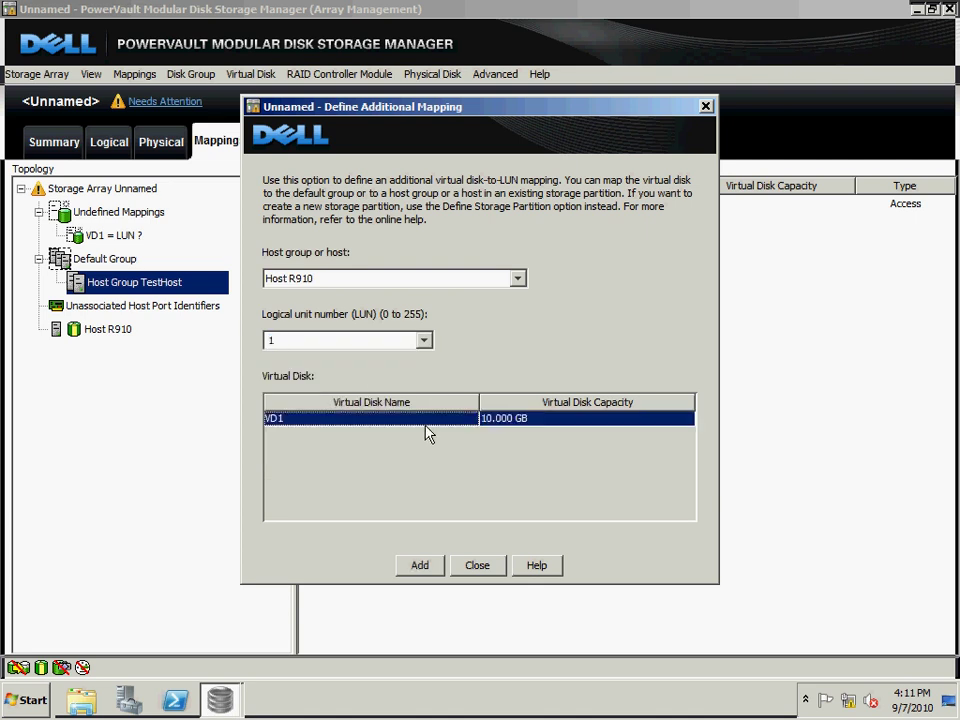
pyautogui.click(418, 565)
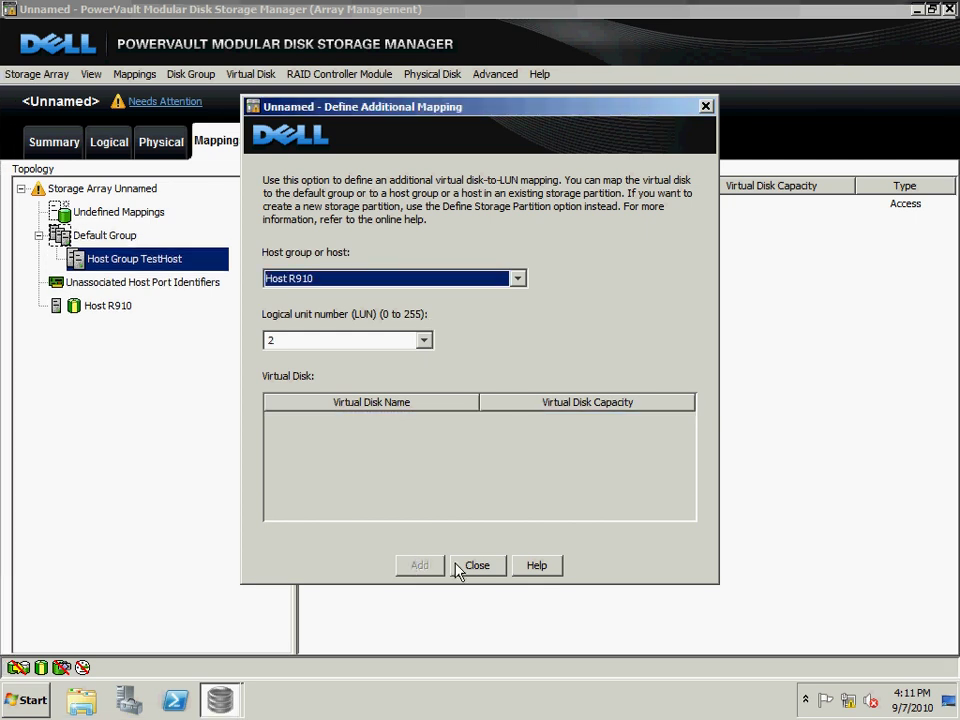
pyautogui.click(458, 568)
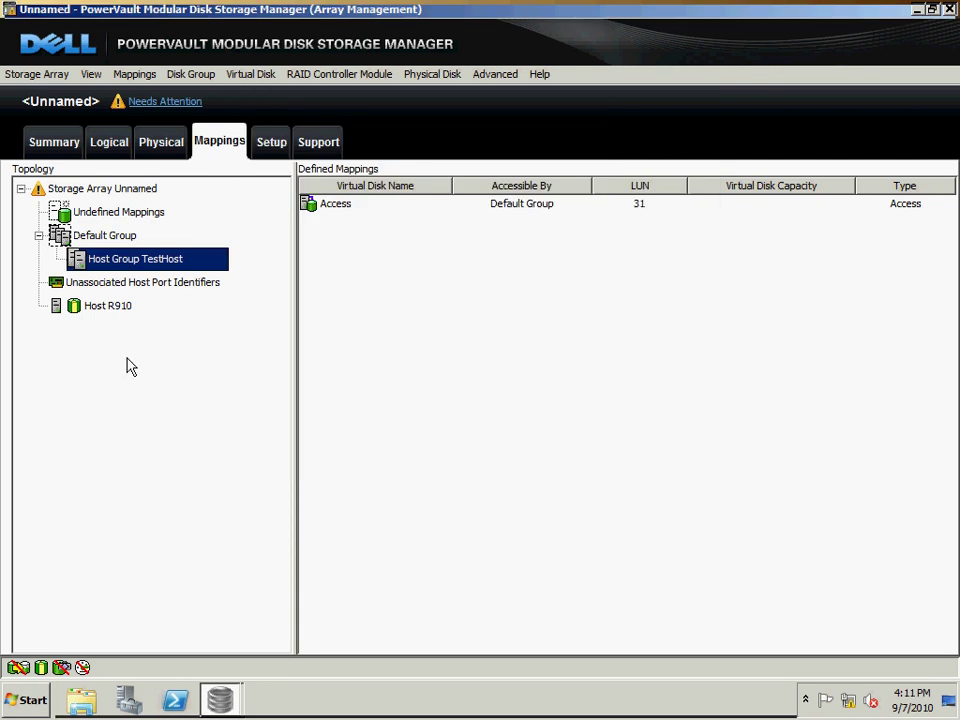
# Examine the virtual disk mappings defined for host R910, including the entries for VD1 and VD2.
pyautogui.click(107, 308)
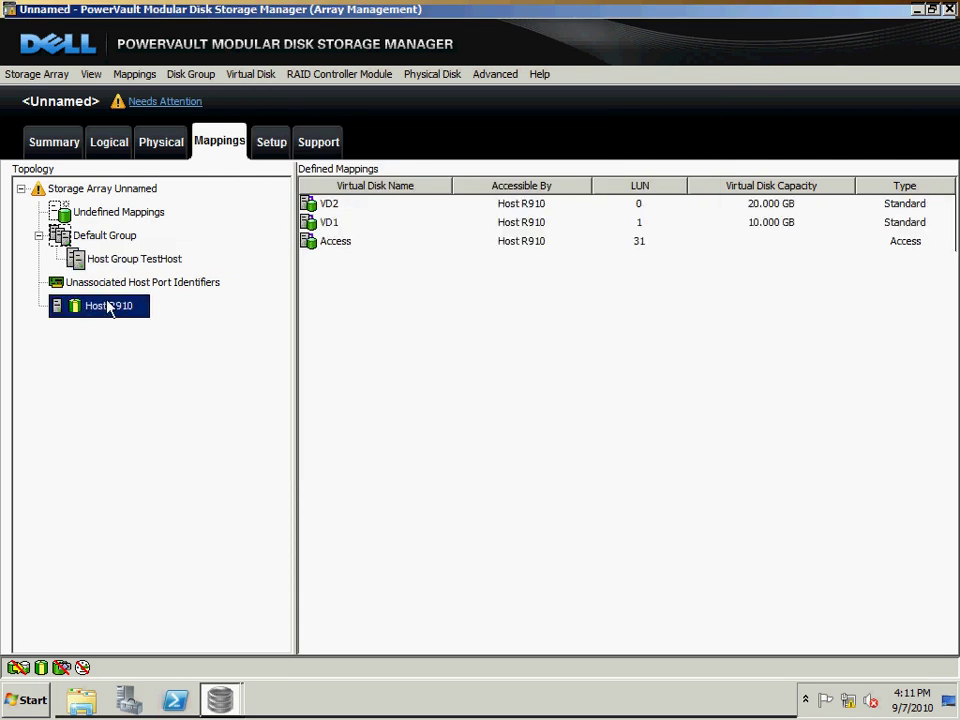
pyautogui.click(330, 222)
pyautogui.click(332, 206)
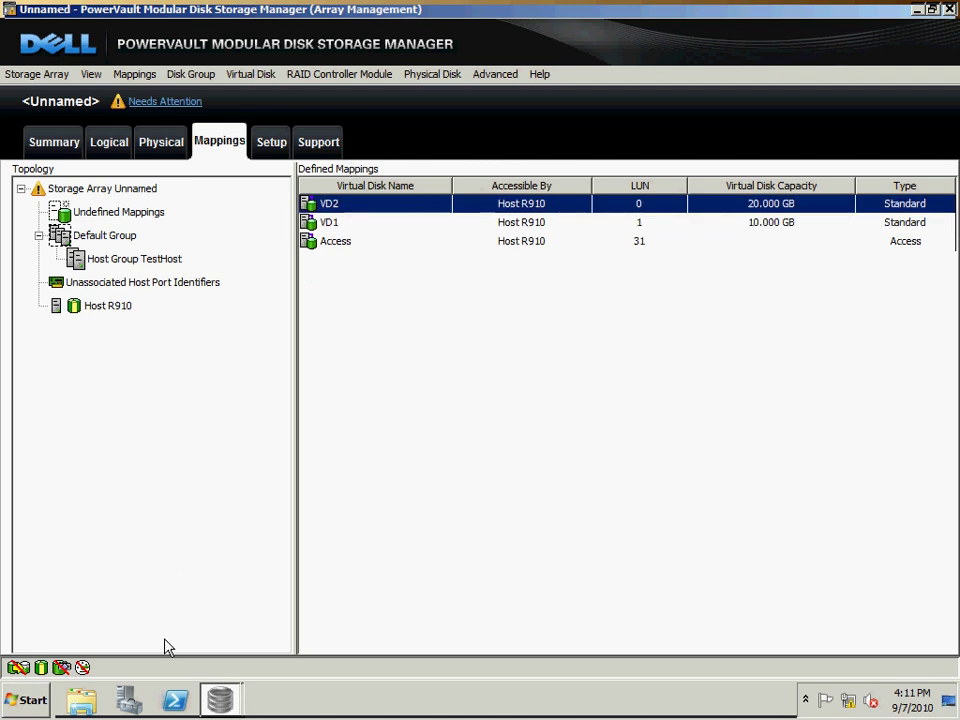
# Start Server Manager and bring up its Disk Management, viewing the storage array summary while it loads.
pyautogui.click(130, 700)
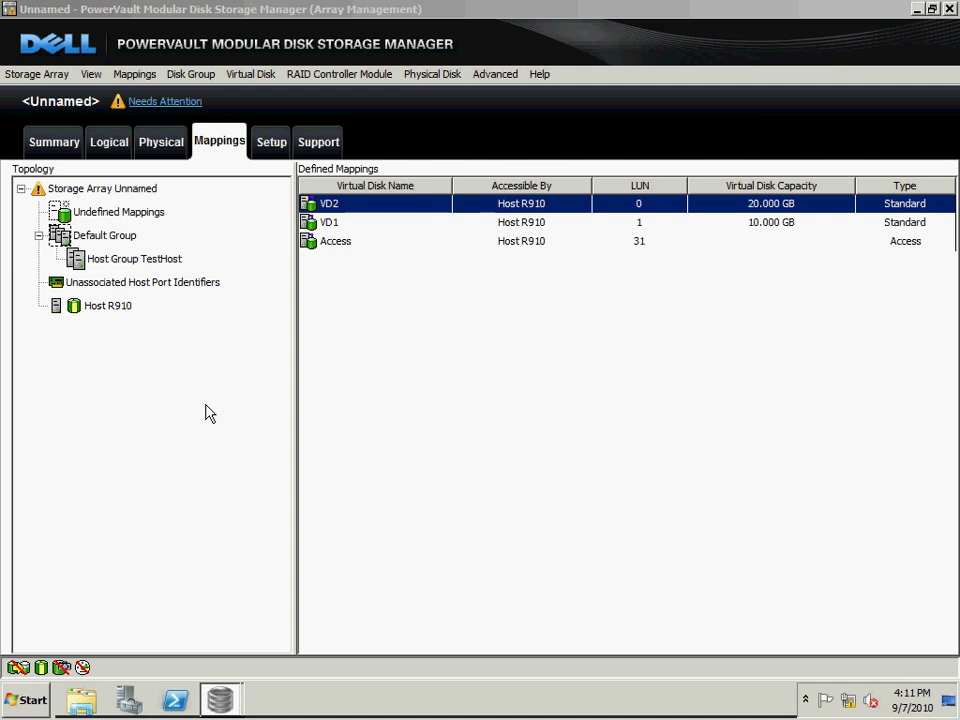
pyautogui.click(75, 150)
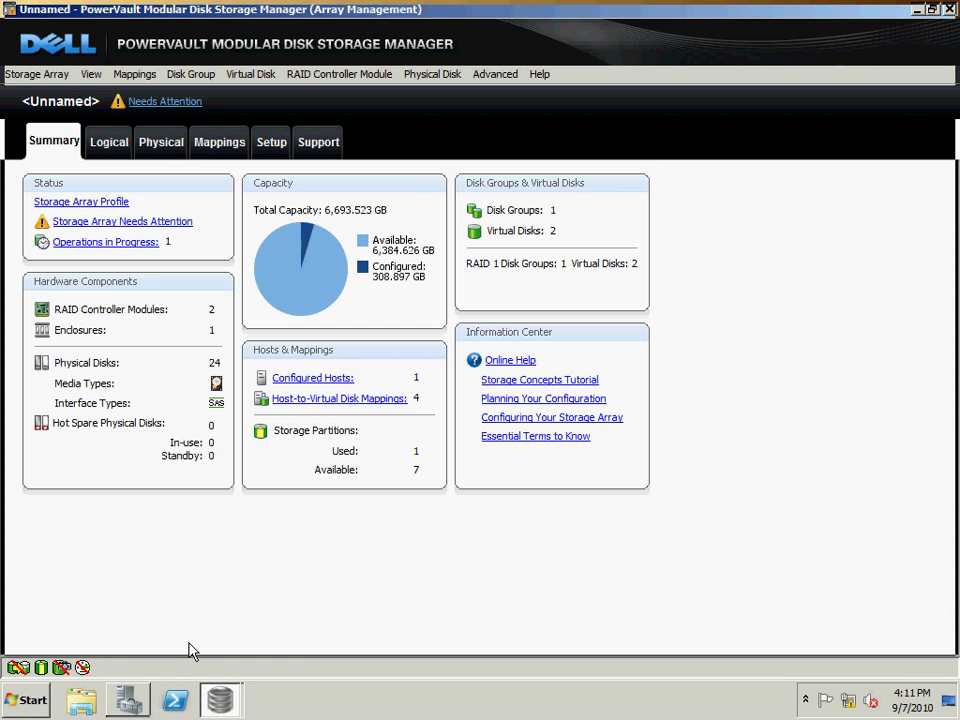
pyautogui.click(143, 698)
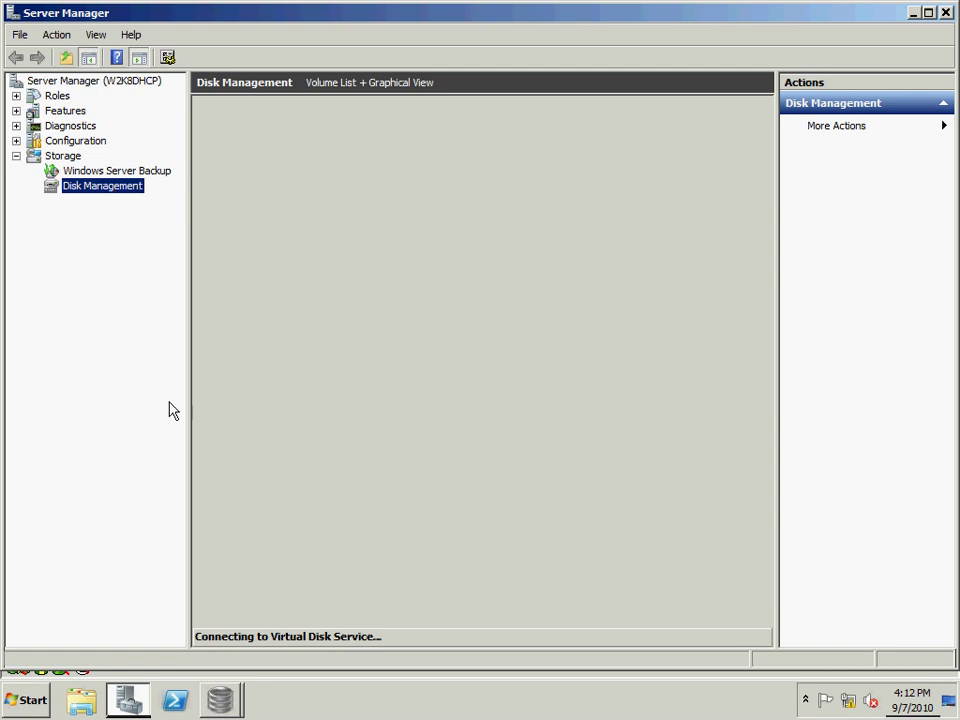
# Return to PowerVault Modular Disk Storage Manager and examine the properties of virtual disks VD1 and VD2.
pyautogui.click(219, 680)
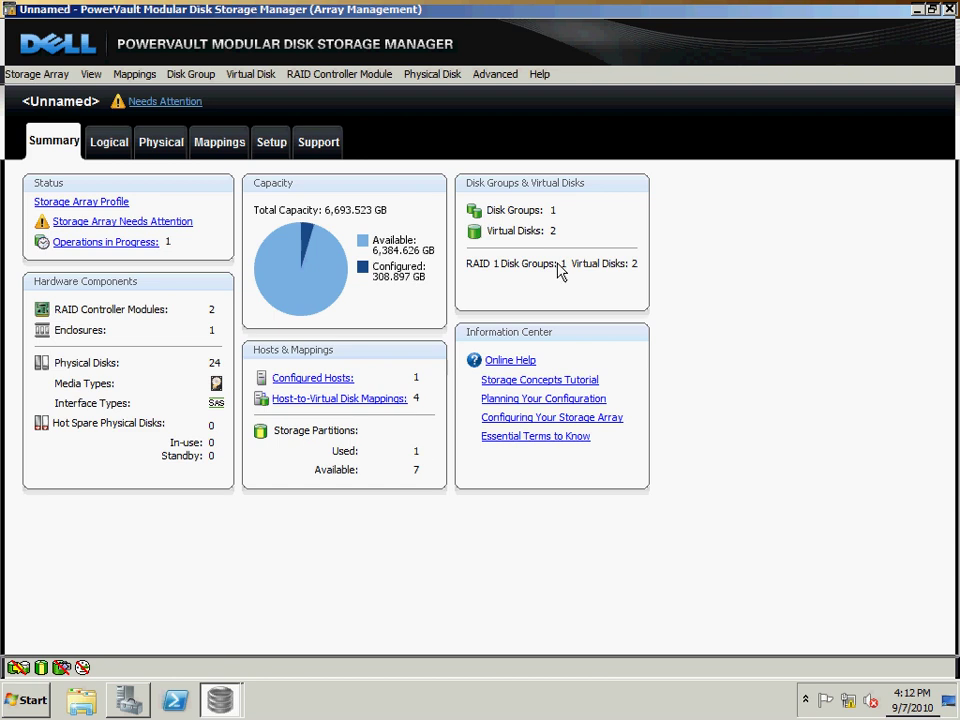
pyautogui.click(104, 145)
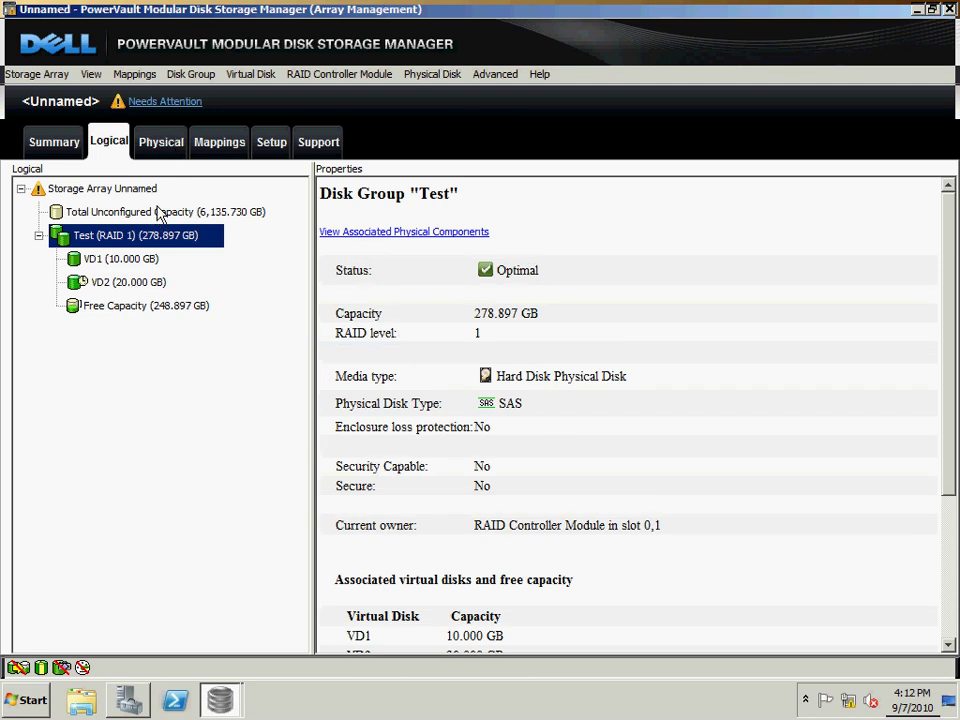
pyautogui.click(140, 259)
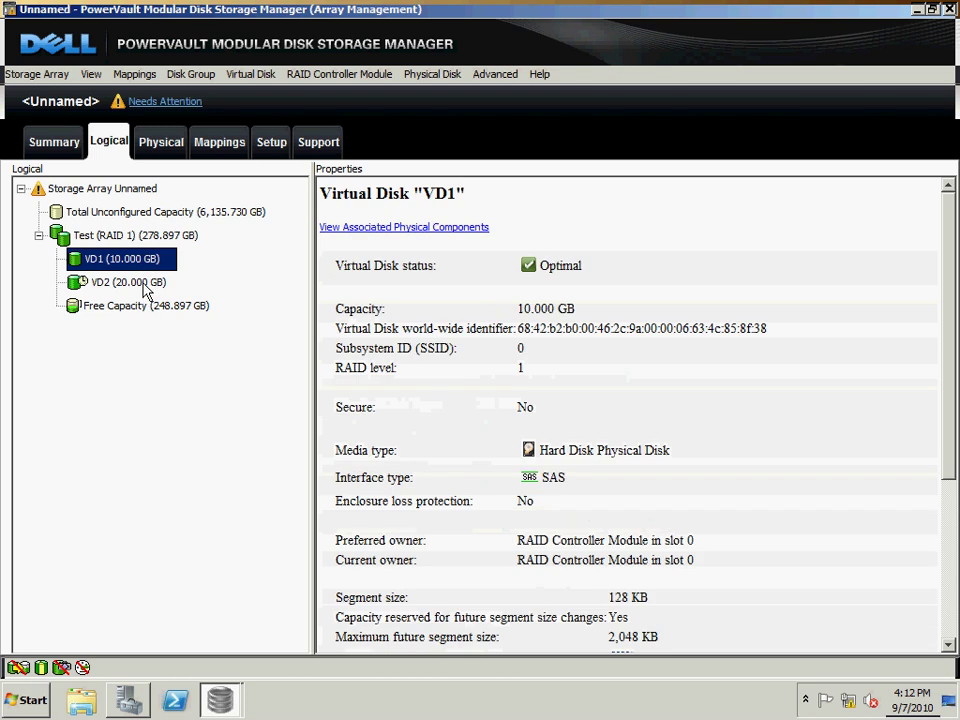
pyautogui.click(146, 288)
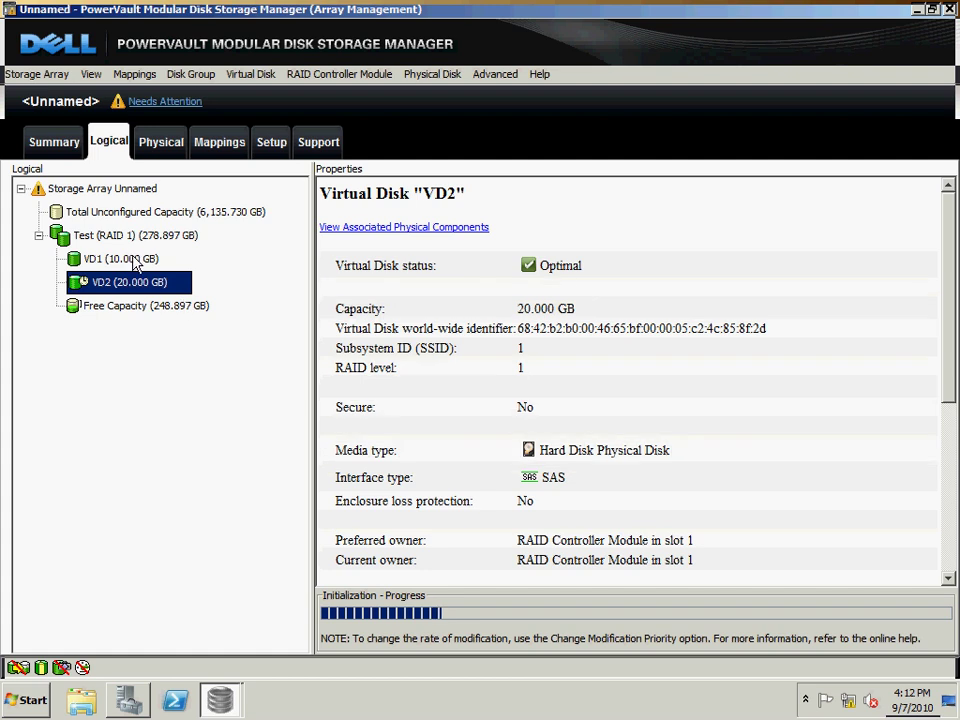
# Examine the properties of the physical disks in slots 0 and 2 of the enclosure.
pyautogui.click(171, 150)
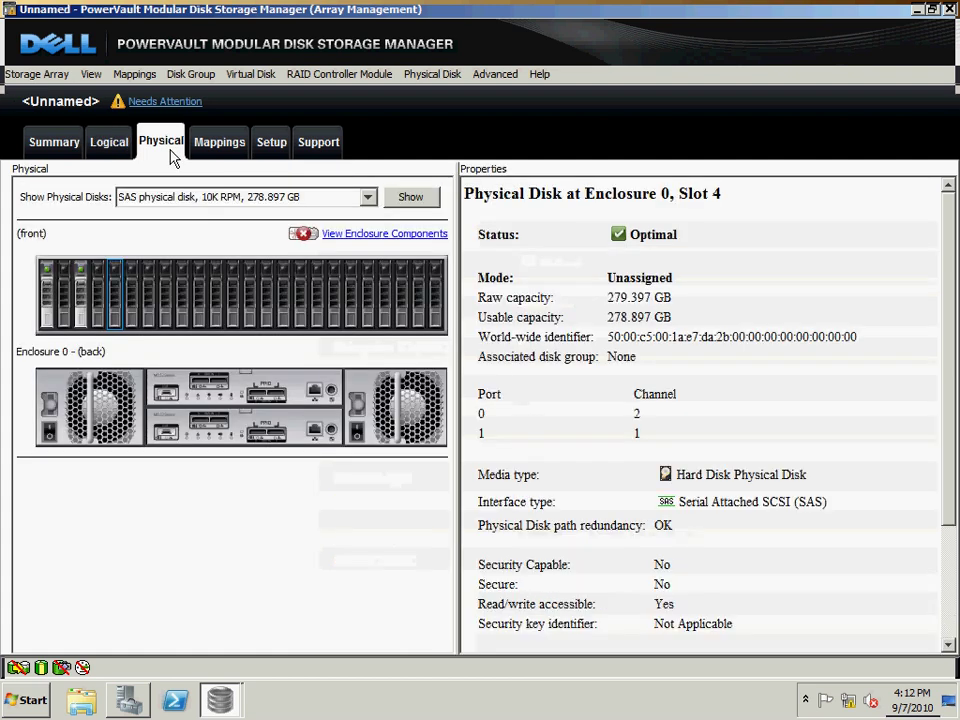
pyautogui.click(48, 284)
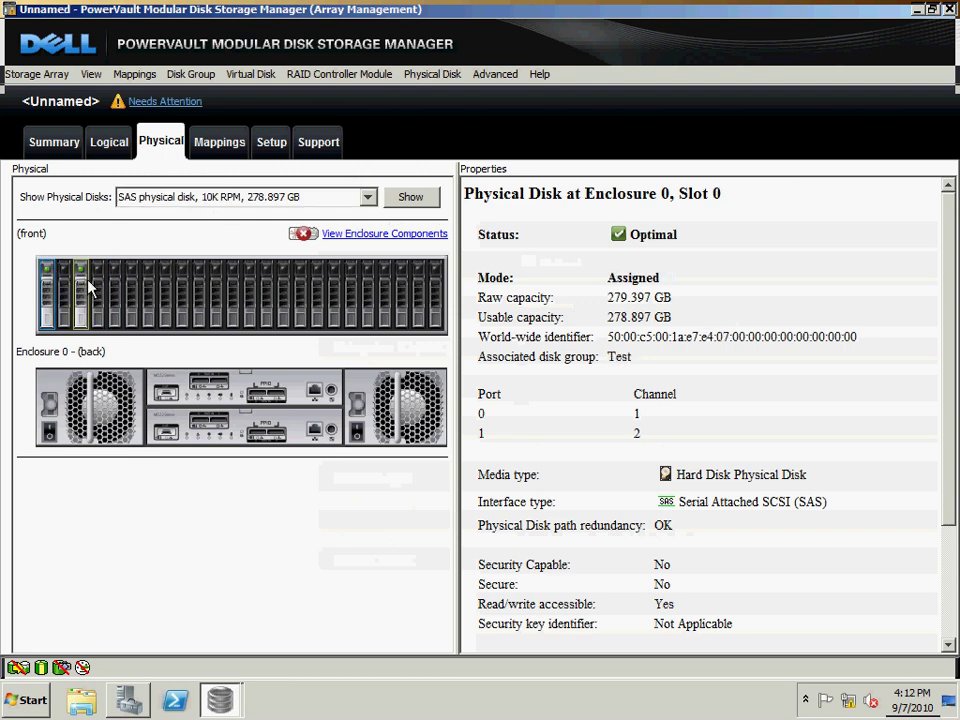
pyautogui.click(86, 287)
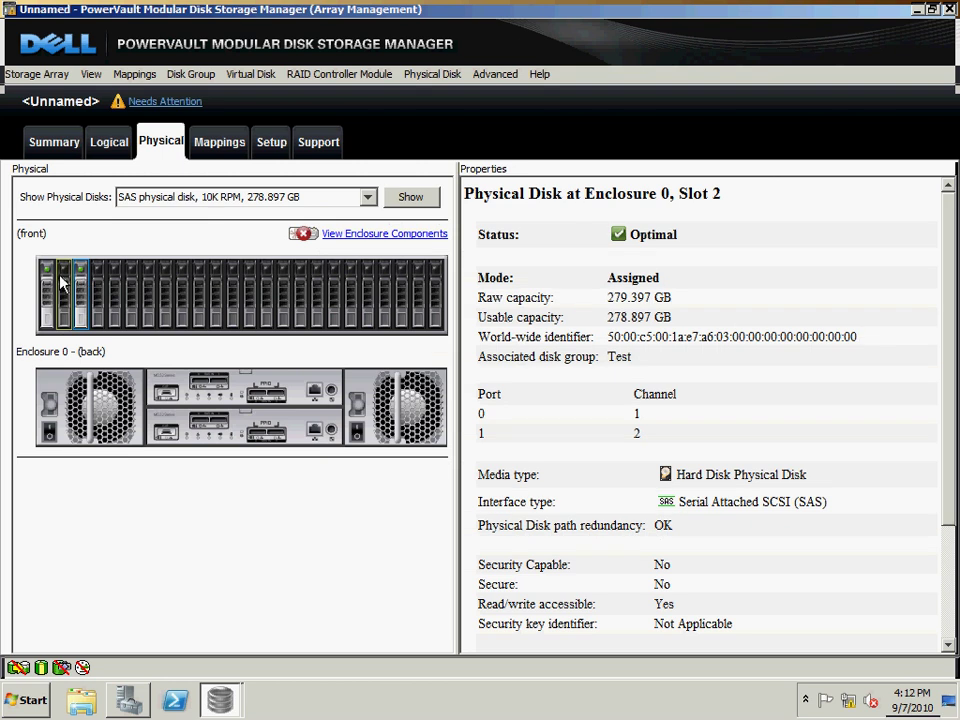
# Review the array's defined mappings and its list of initial setup tasks.
pyautogui.click(221, 146)
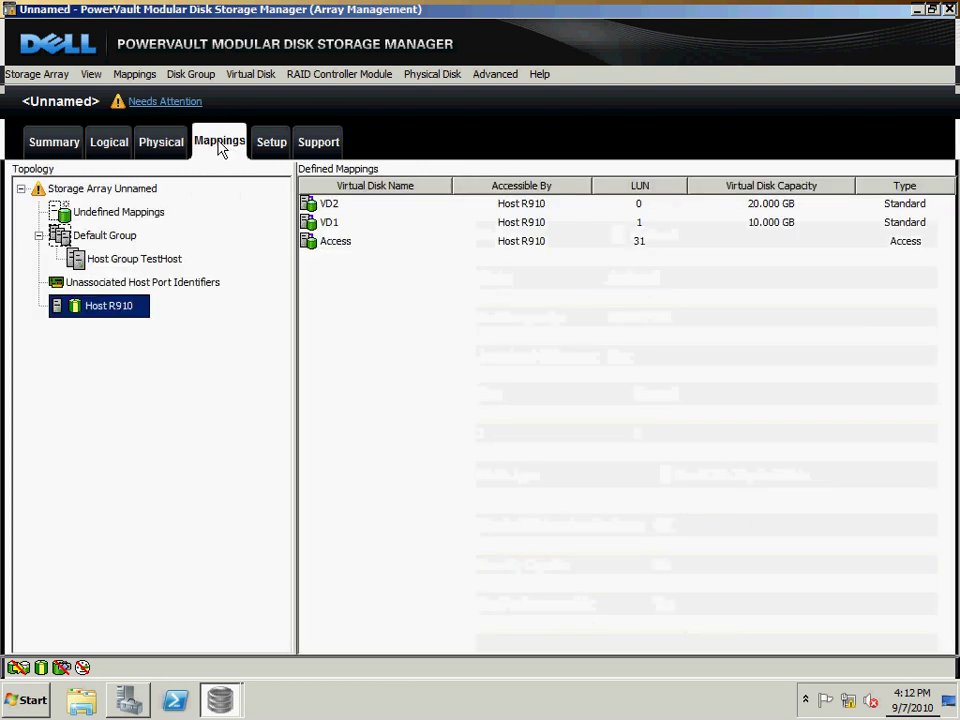
pyautogui.click(279, 148)
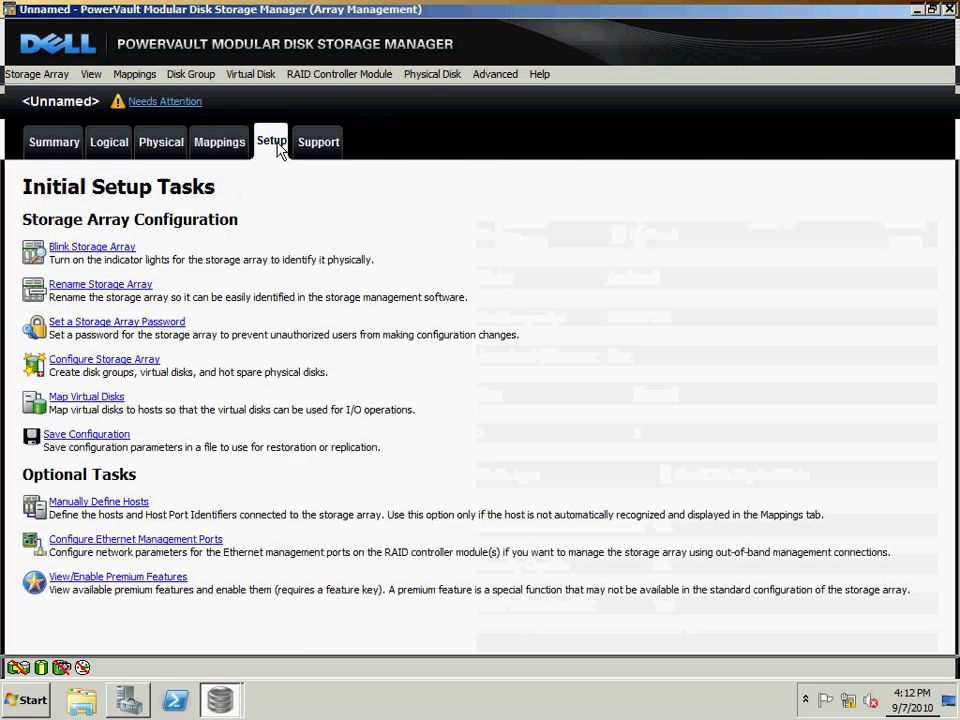
# Gather the storage array's support information into a zip file named test in My Documents and start the collection.
pyautogui.click(330, 148)
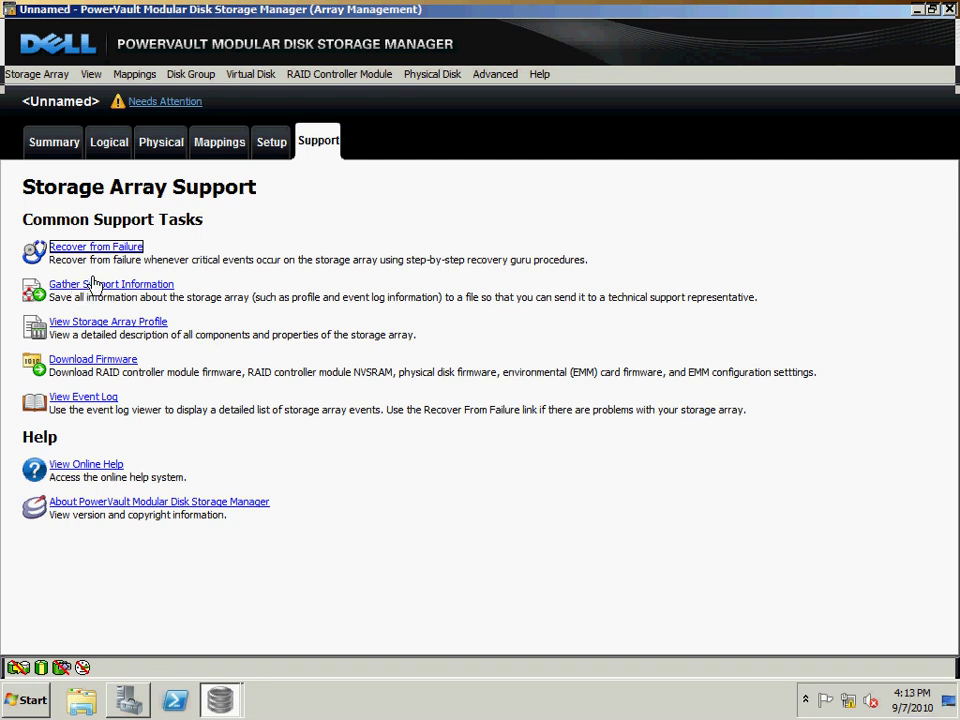
pyautogui.click(172, 286)
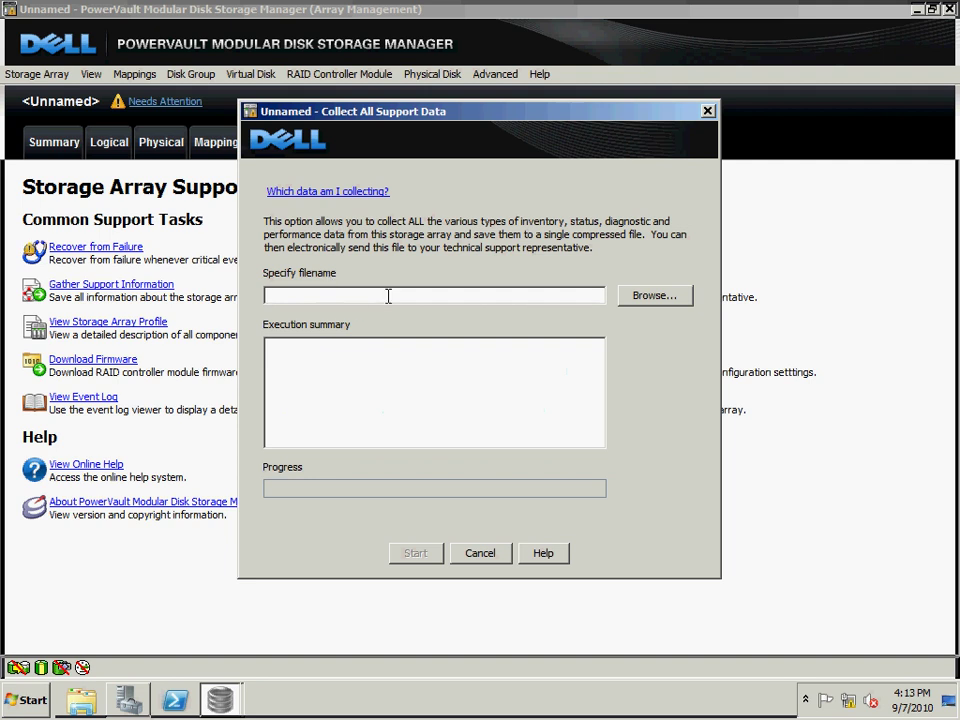
pyautogui.click(632, 301)
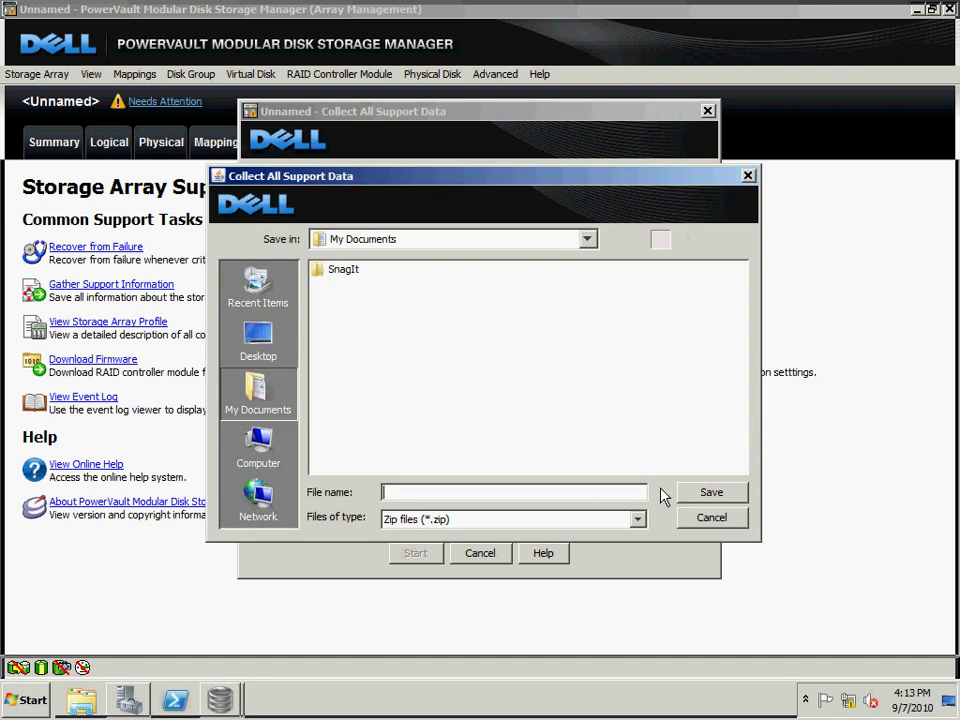
pyautogui.write('test')
pyautogui.click(698, 494)
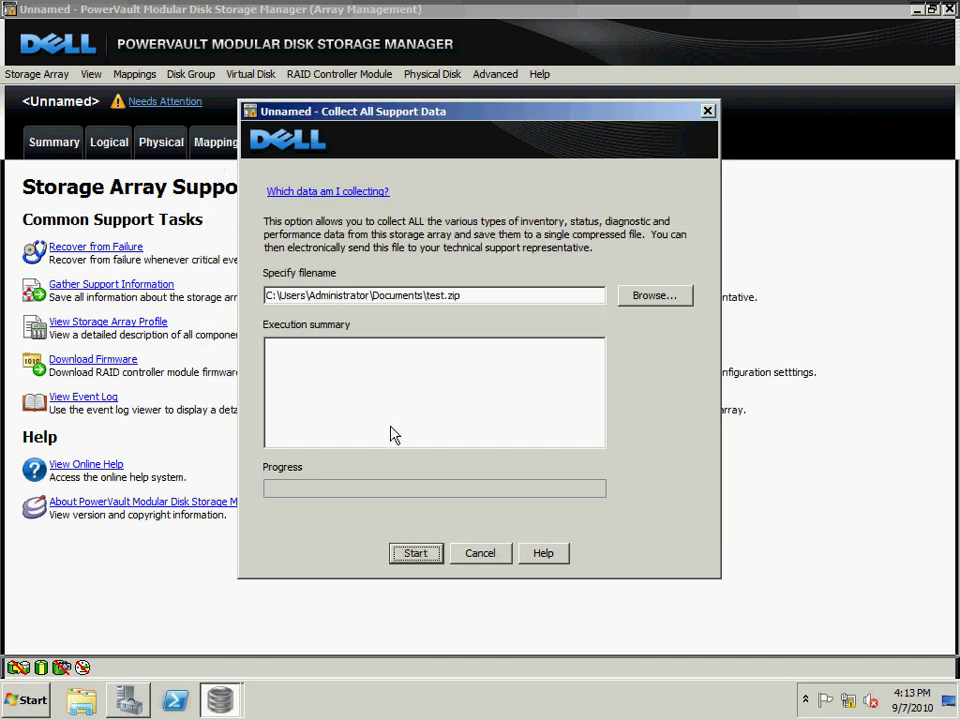
pyautogui.click(405, 555)
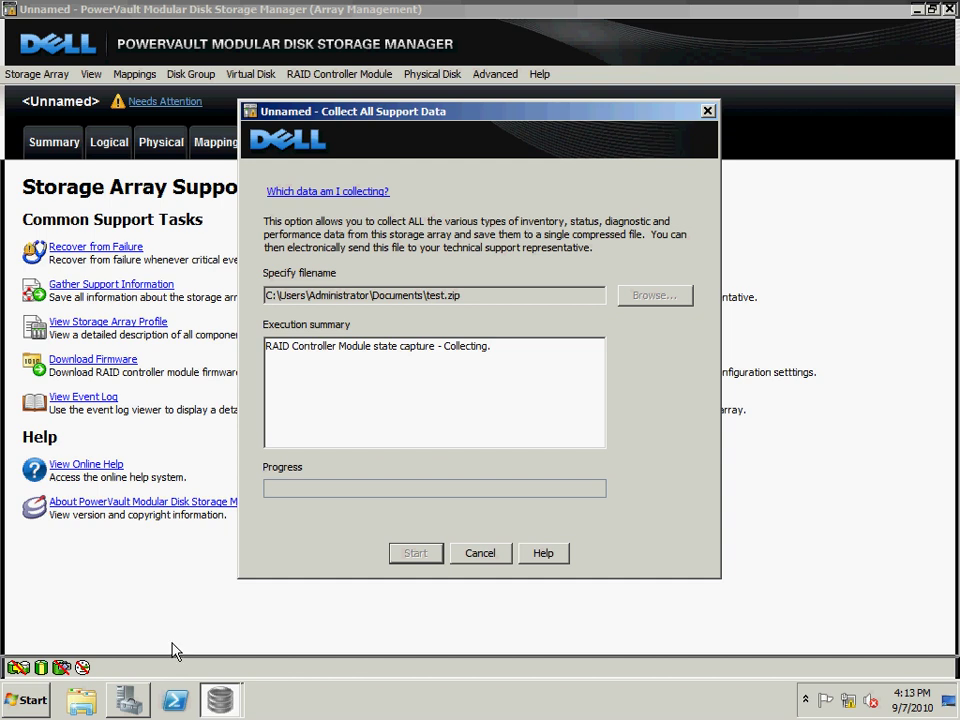
# Switch to Server Manager and rescan the disks in Disk Management.
pyautogui.click(128, 700)
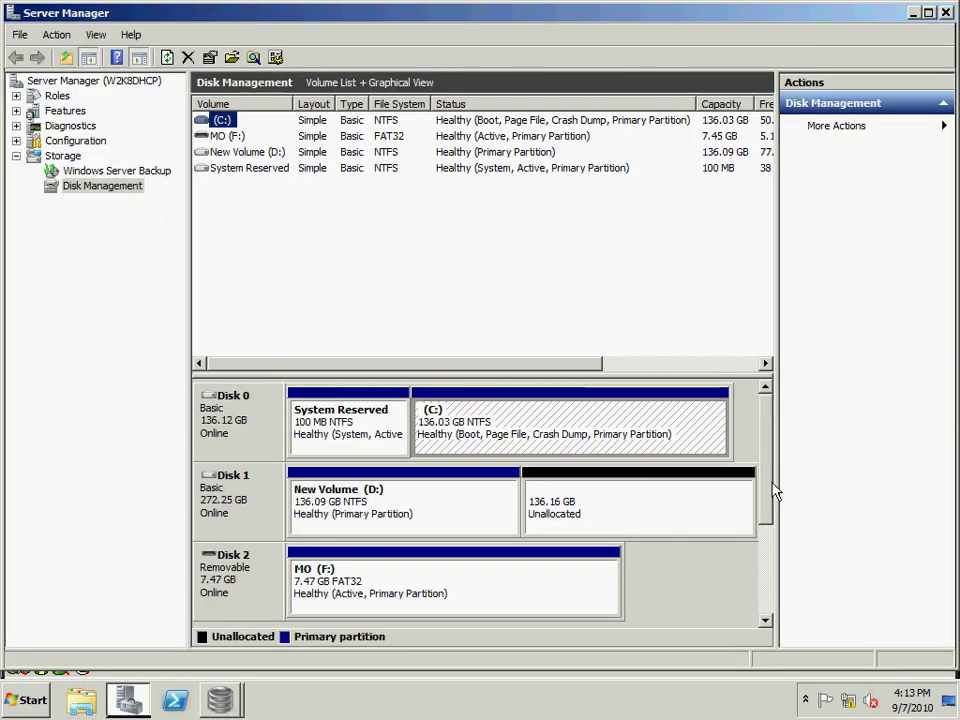
pyautogui.moveTo(767, 476); pyautogui.dragTo(752, 572)
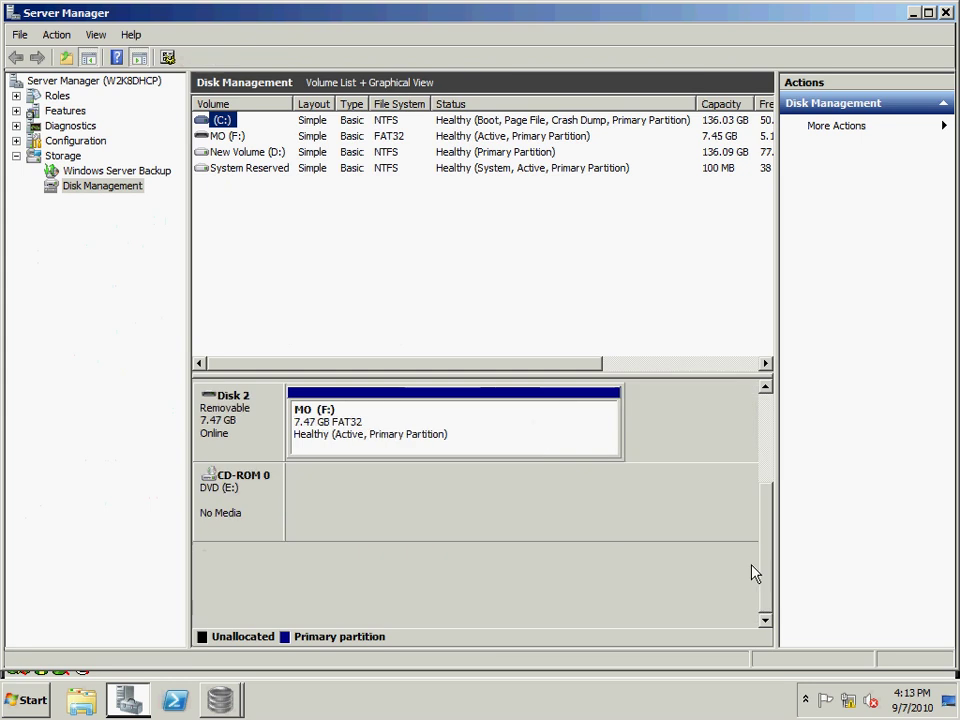
pyautogui.rightClick(84, 192)
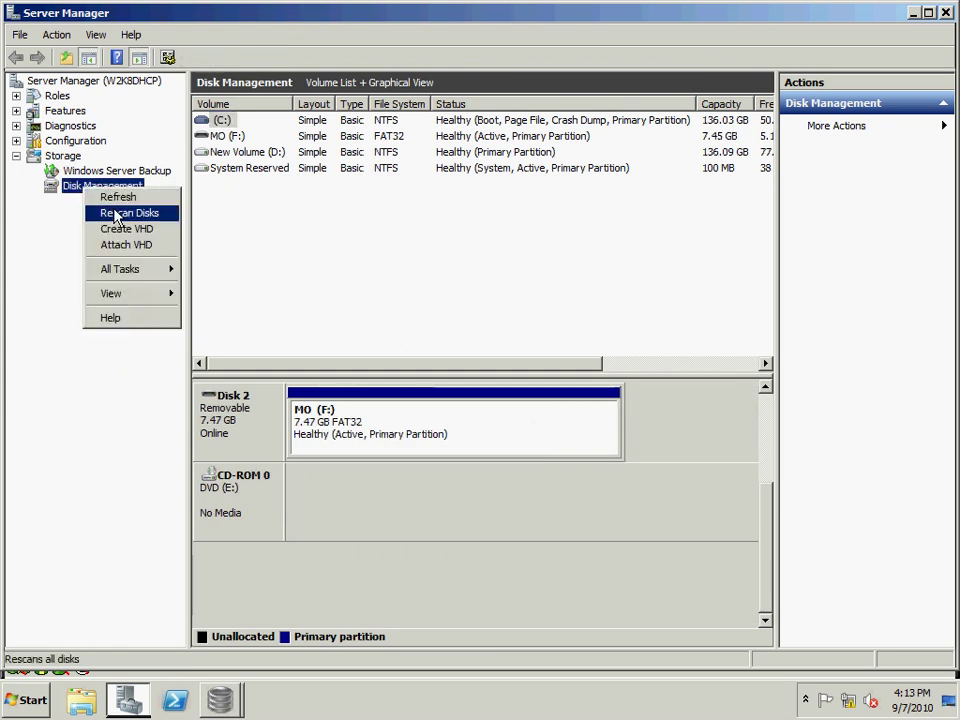
pyautogui.click(115, 213)
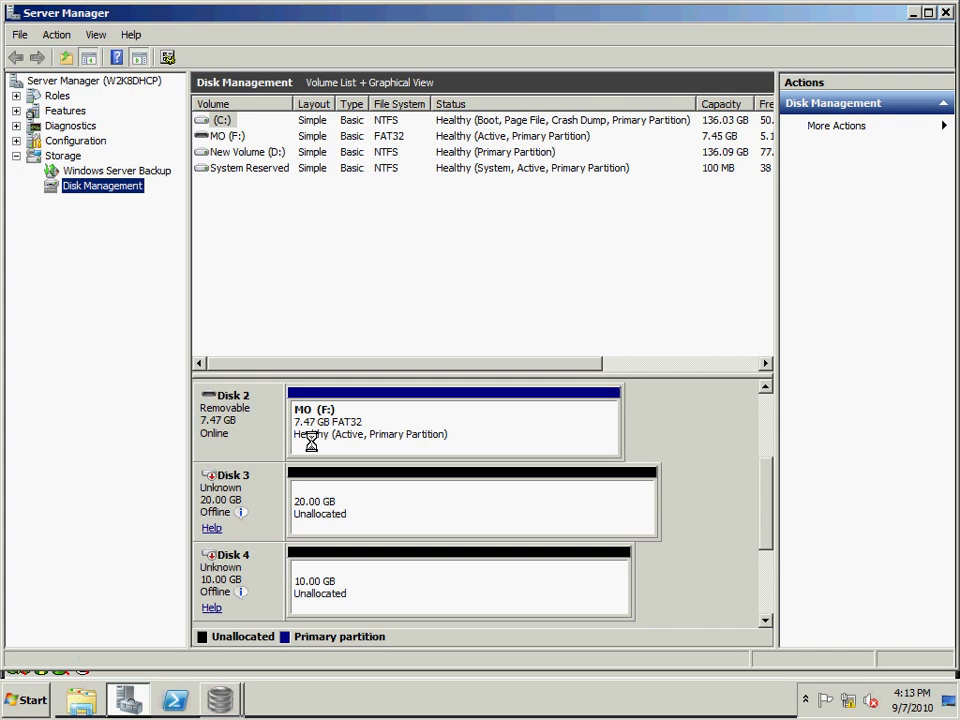
# Bring Disk 3 online and initialize it with the MBR partition style.
pyautogui.rightClick(225, 505)
pyautogui.click(245, 513)
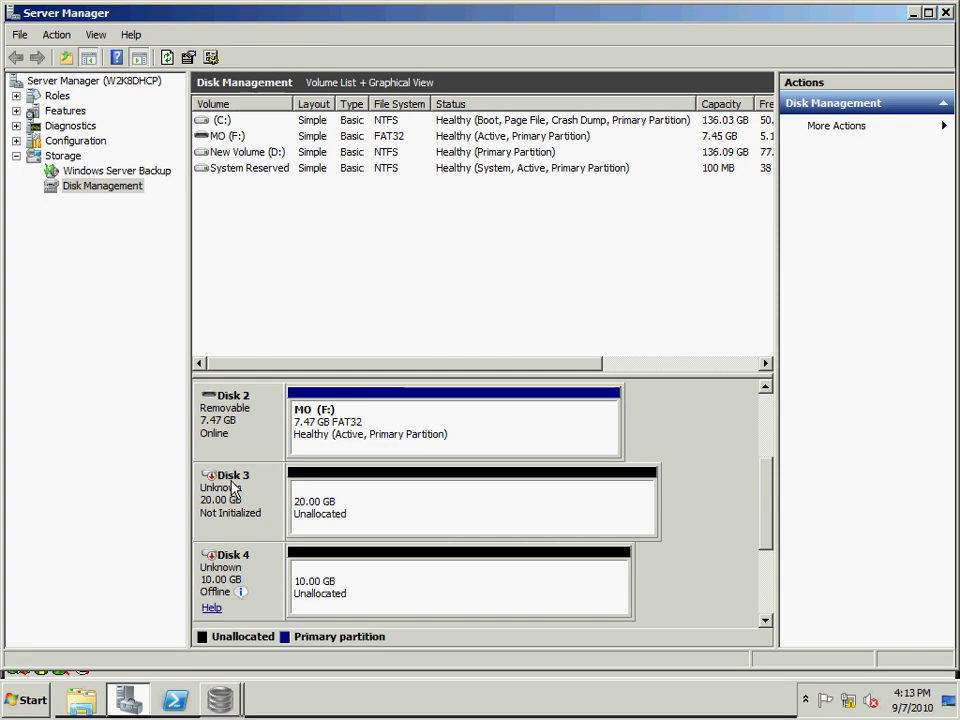
pyautogui.rightClick(233, 486)
pyautogui.click(262, 490)
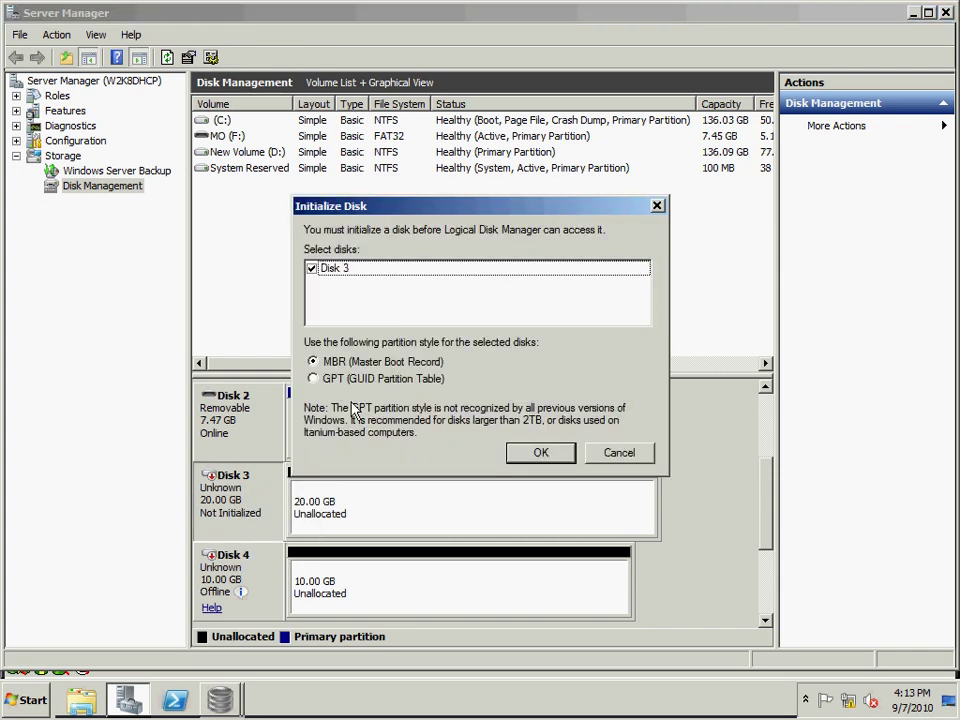
pyautogui.click(524, 452)
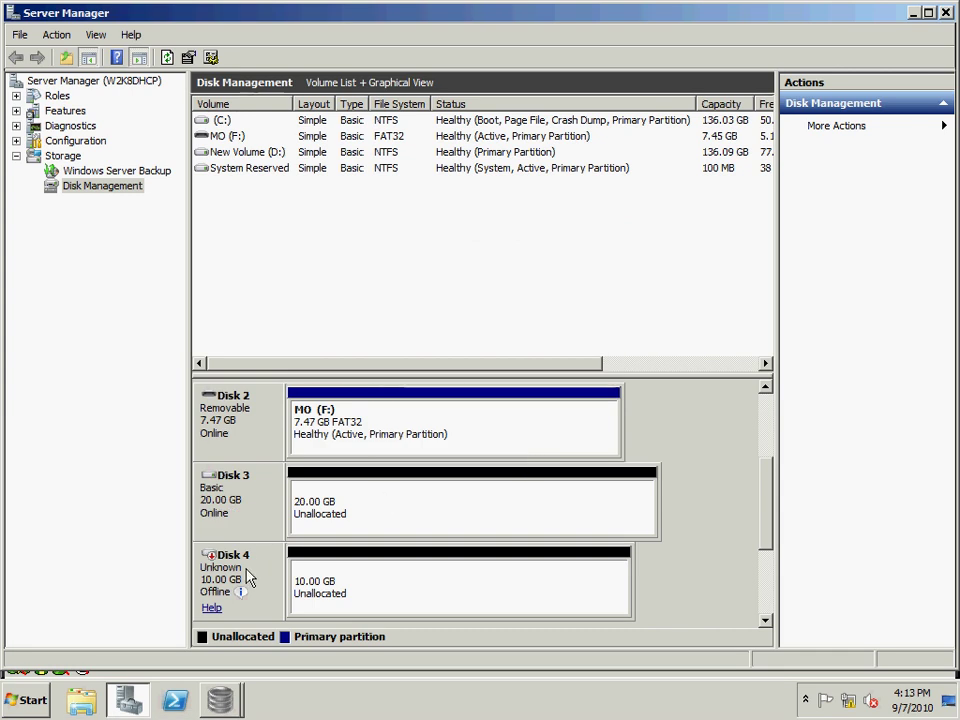
# Create a 20477 MB simple volume on Disk 3 with drive letter G, quick-formatted as NTFS and labelled DATA1.
pyautogui.rightClick(342, 527)
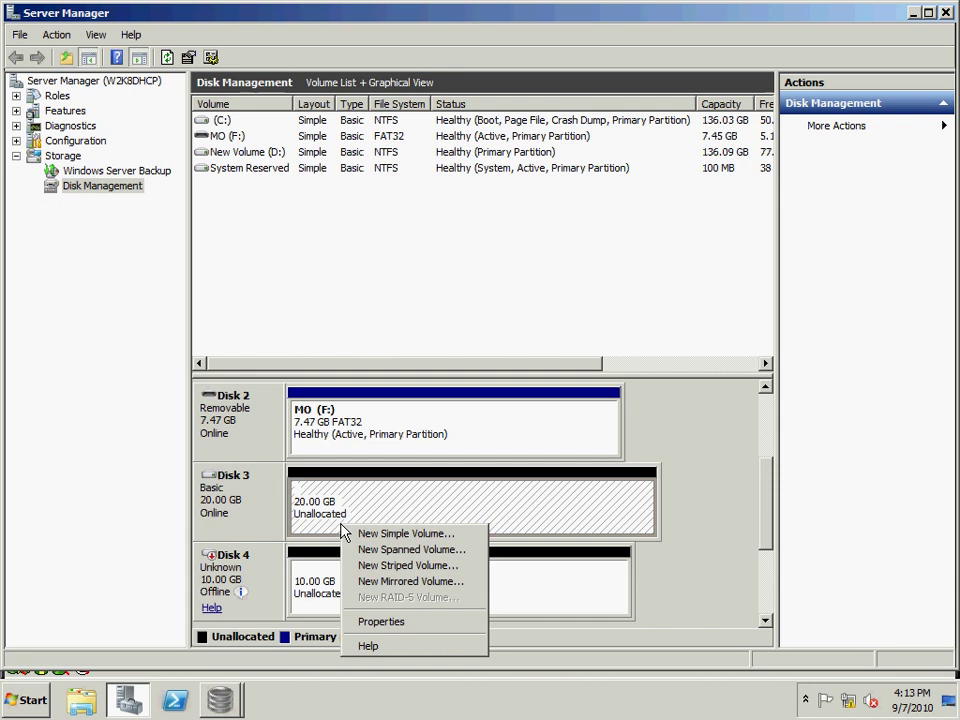
pyautogui.click(378, 535)
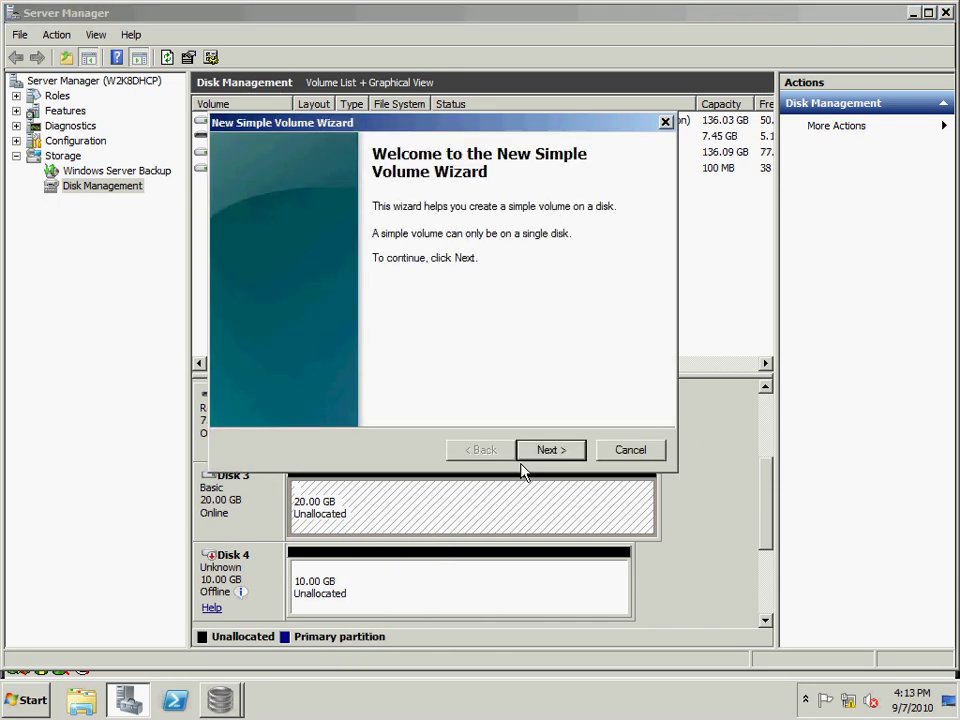
pyautogui.click(550, 450)
pyautogui.click(550, 450)
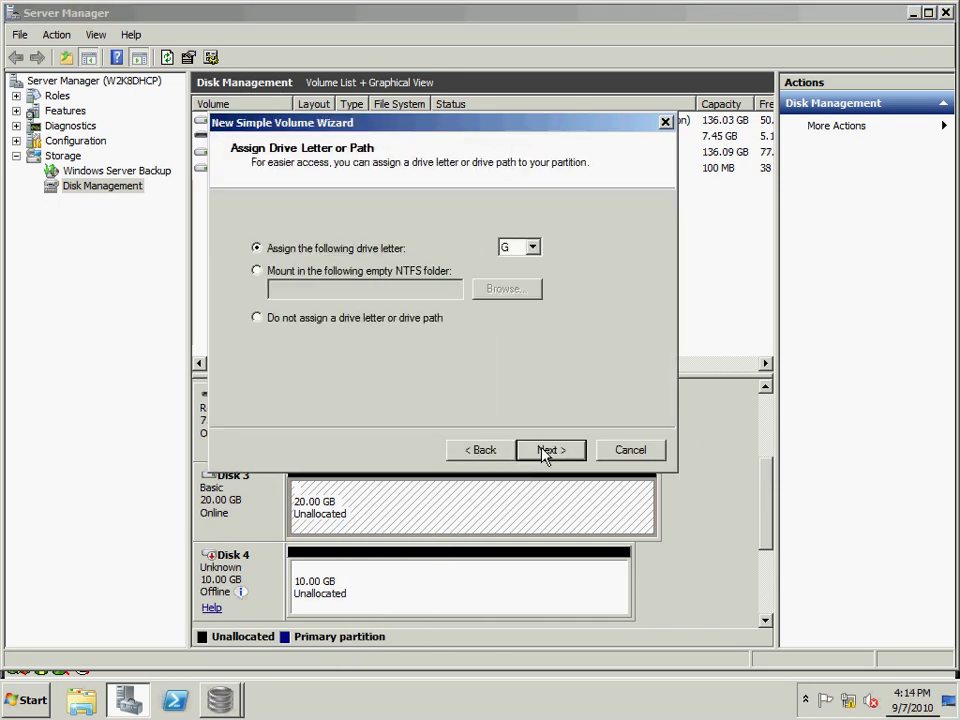
pyautogui.click(548, 451)
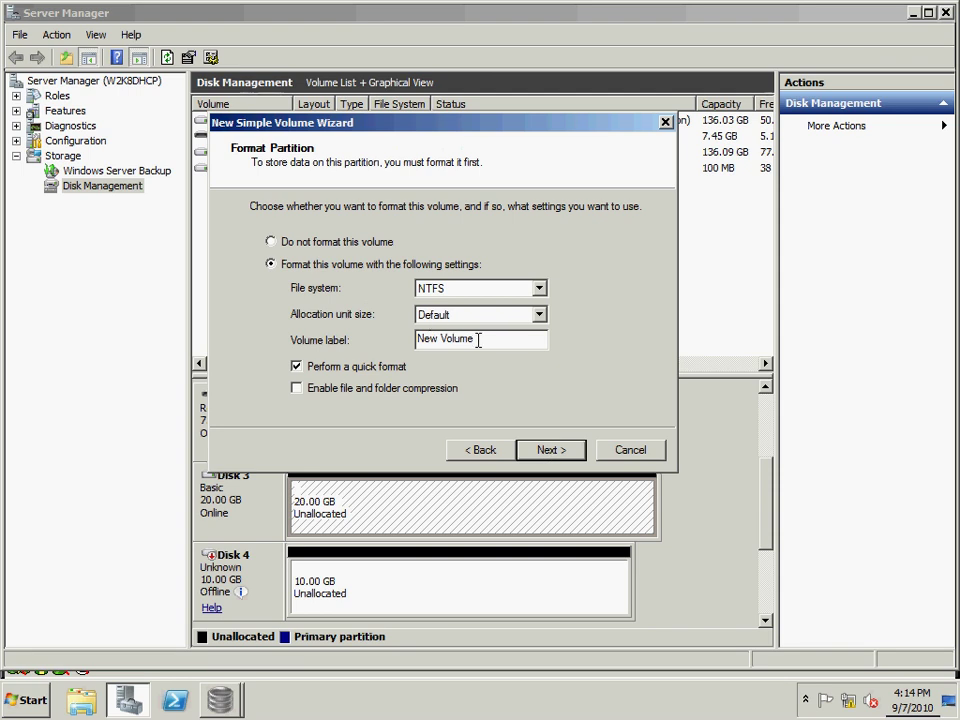
pyautogui.moveTo(478, 339); pyautogui.dragTo(418, 337)
pyautogui.write('DATA1')
pyautogui.click(571, 457)
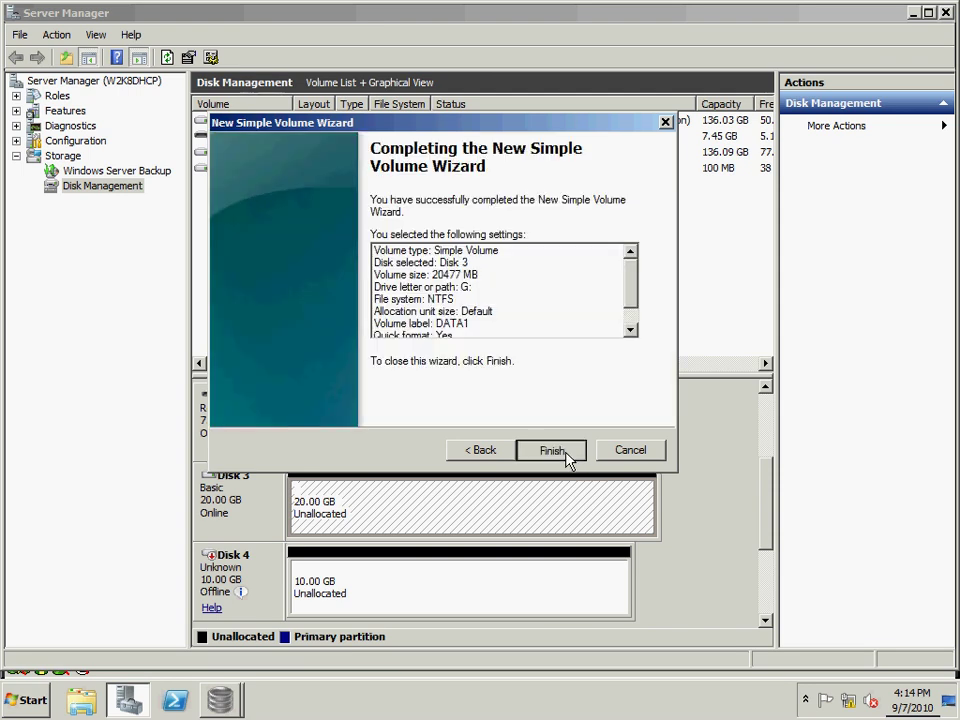
pyautogui.click(567, 455)
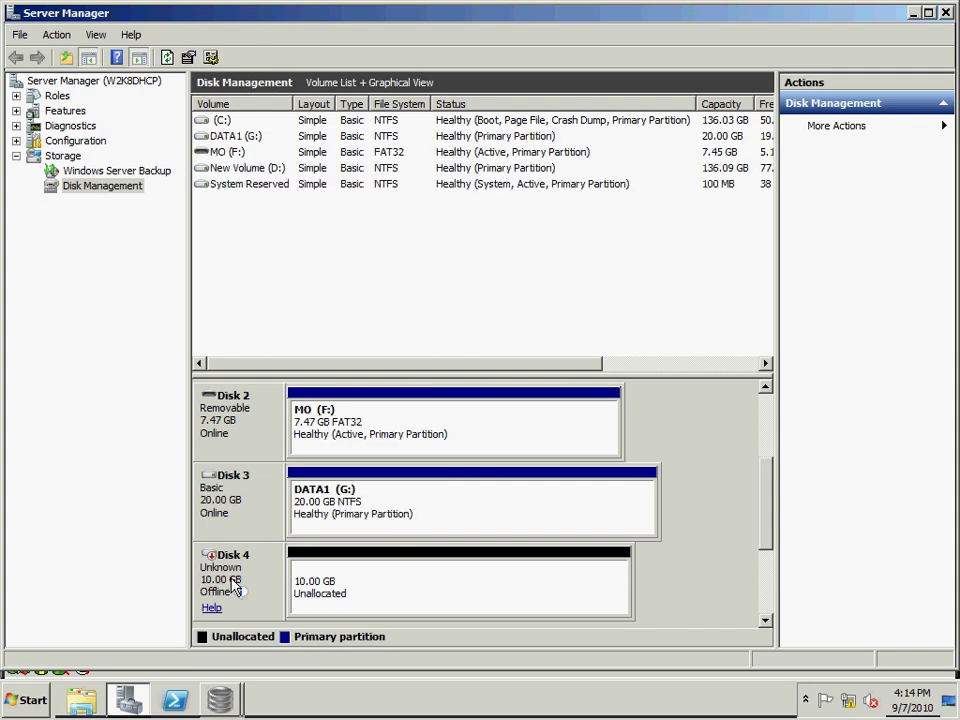
# Bring Disk 4 online and initialize it with the MBR partition style.
pyautogui.rightClick(235, 582)
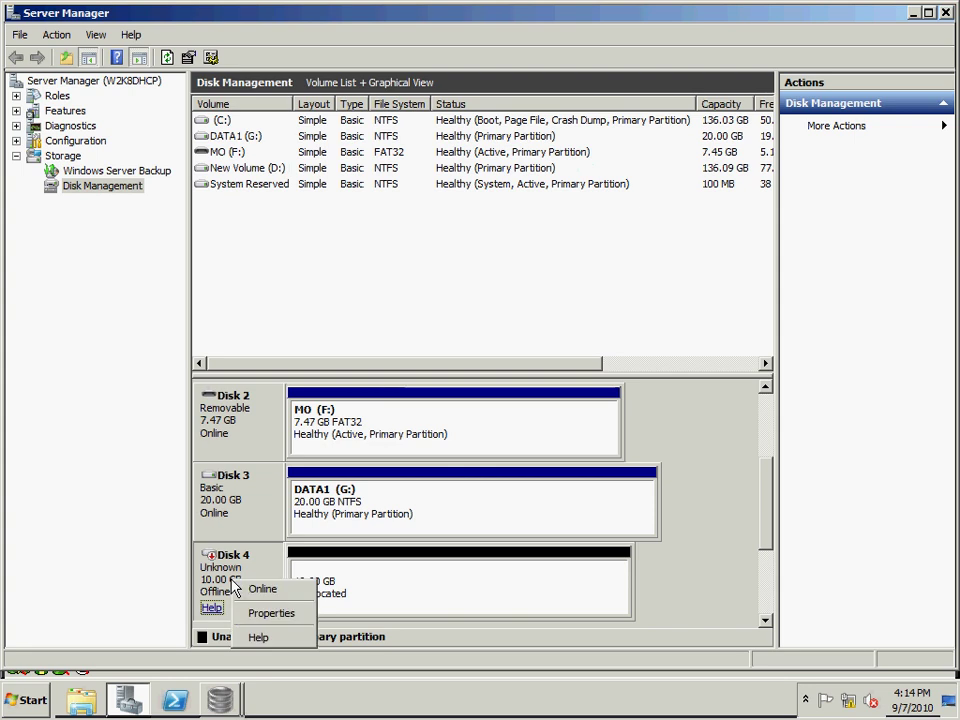
pyautogui.click(261, 588)
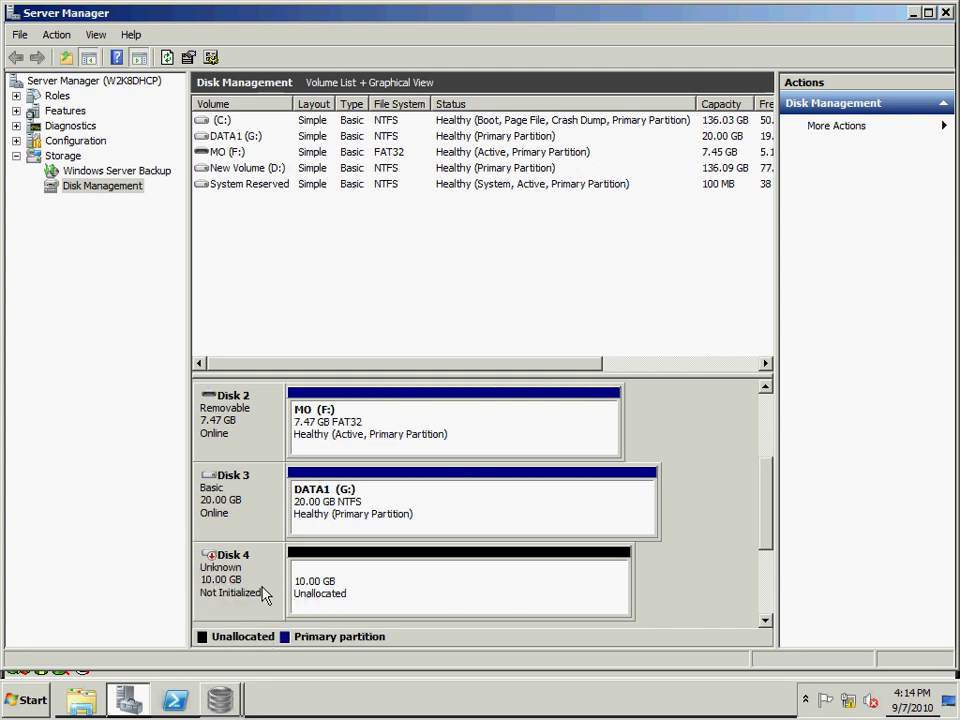
pyautogui.rightClick(274, 574)
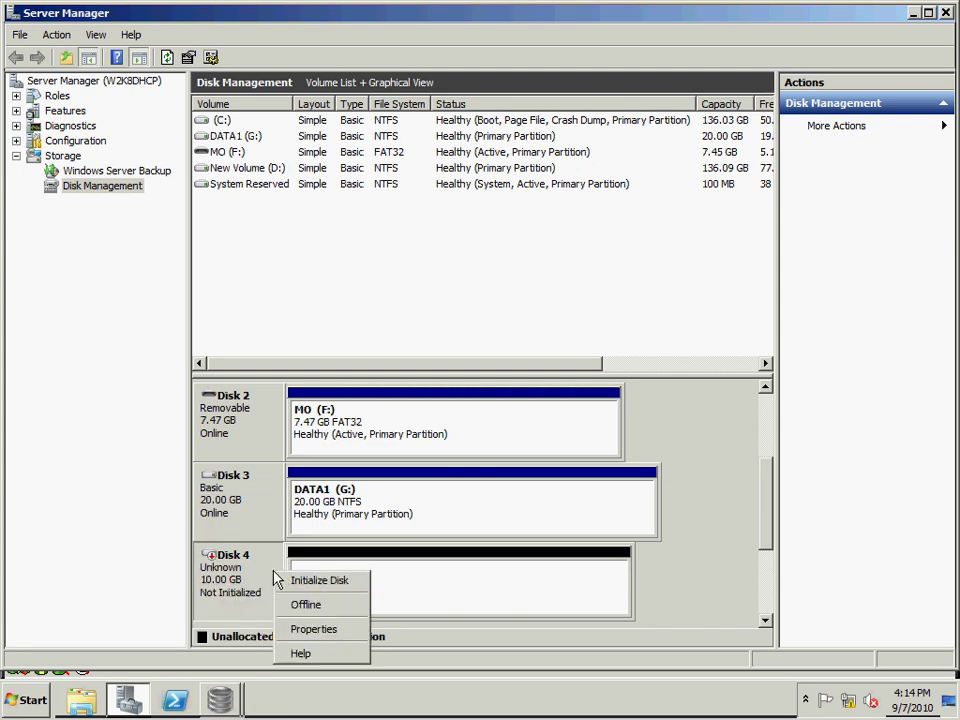
pyautogui.click(298, 584)
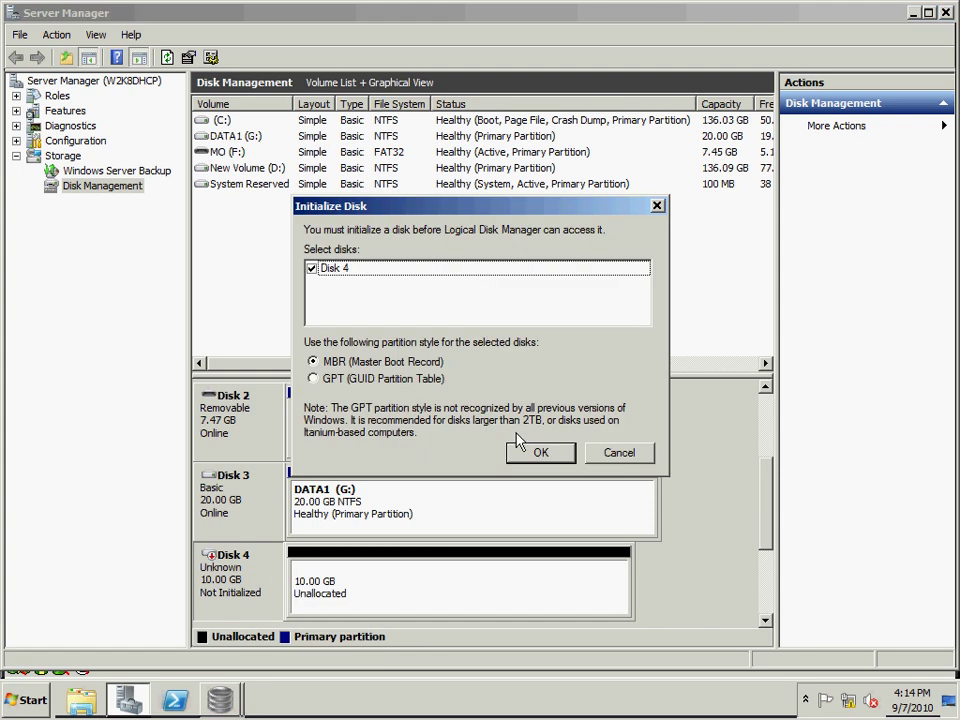
pyautogui.click(528, 461)
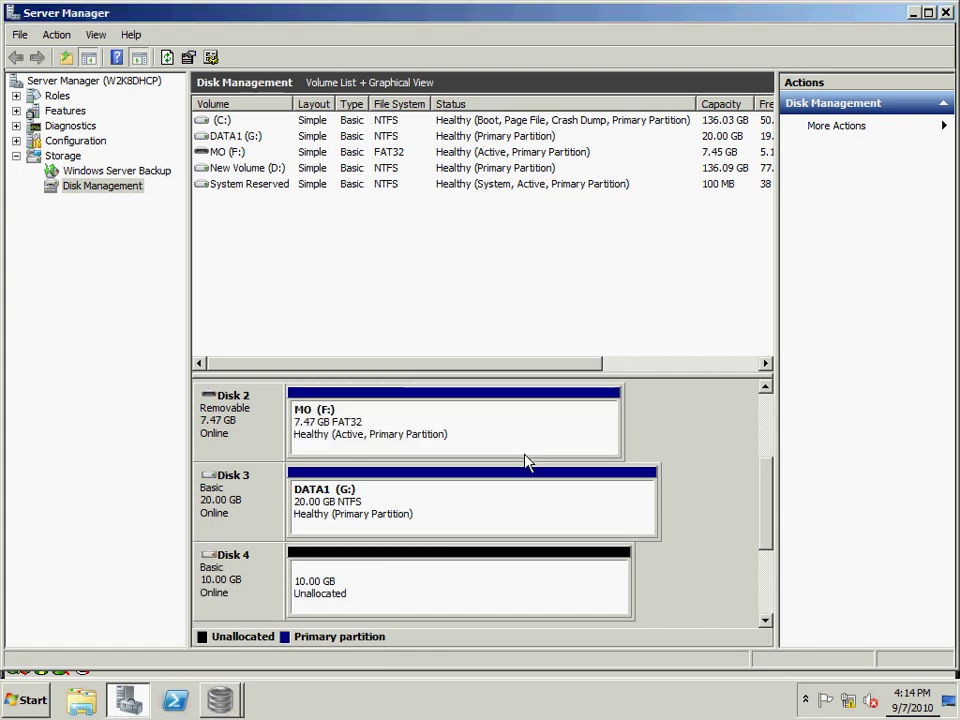
# Create a 10237 MB simple volume on Disk 4 with drive letter H, quick-formatted as NTFS and labelled DATA2.
pyautogui.rightClick(338, 581)
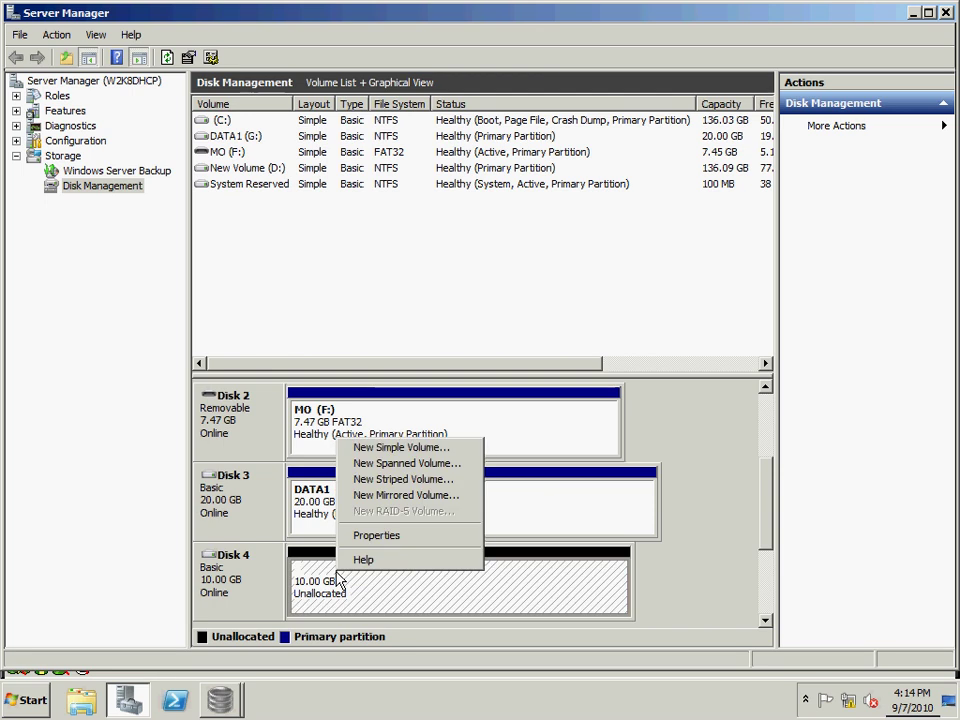
pyautogui.click(390, 447)
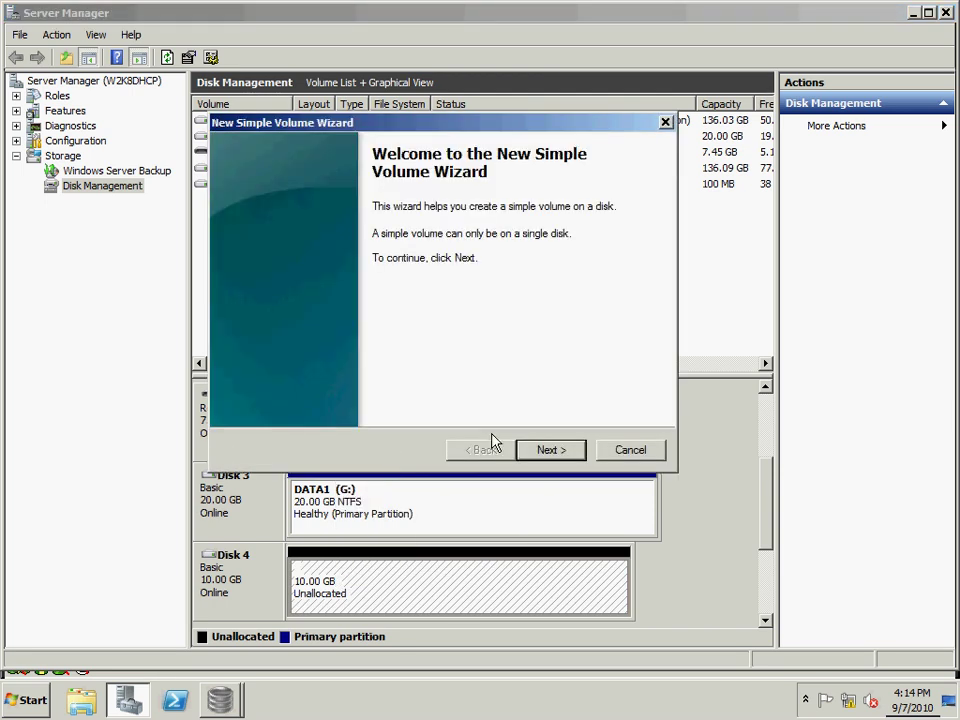
pyautogui.click(574, 459)
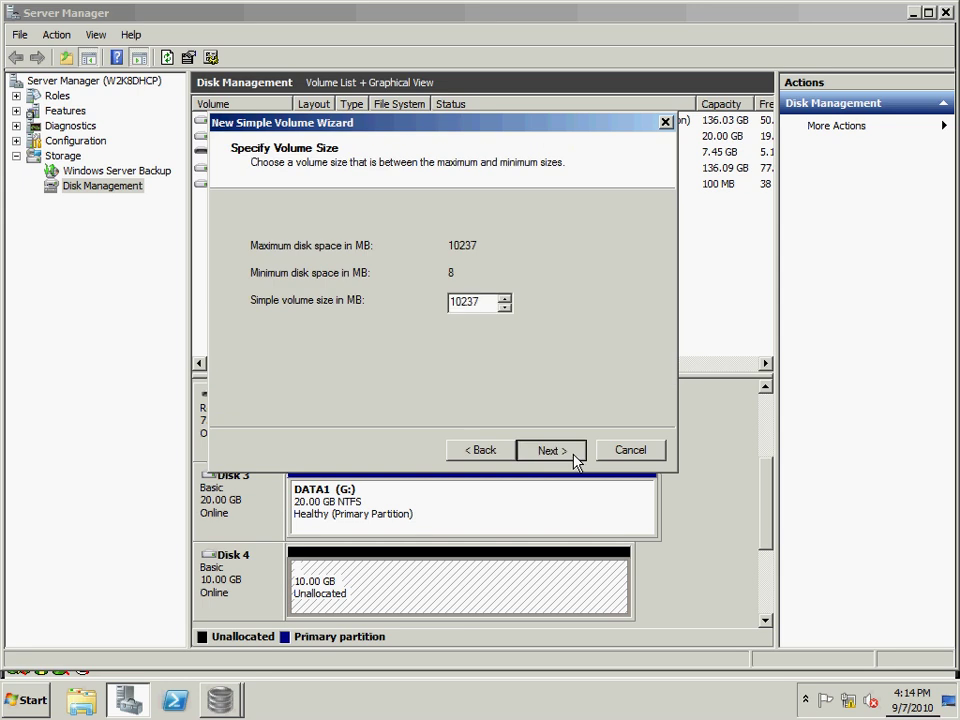
pyautogui.click(577, 459)
pyautogui.click(577, 459)
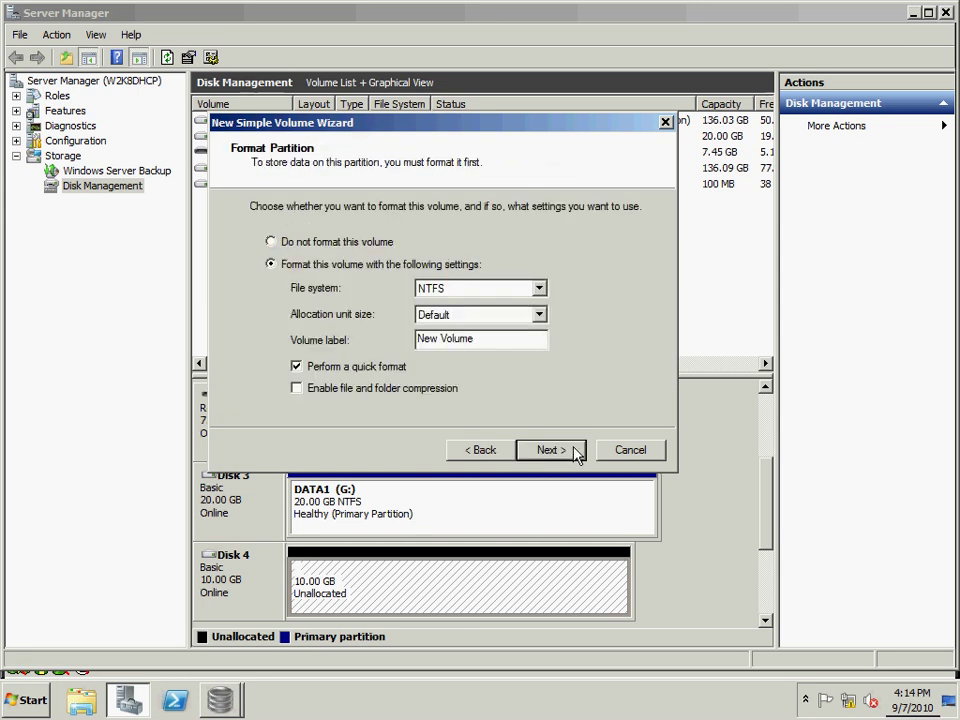
pyautogui.moveTo(497, 343); pyautogui.dragTo(386, 341)
pyautogui.write('DATA2')
pyautogui.click(529, 450)
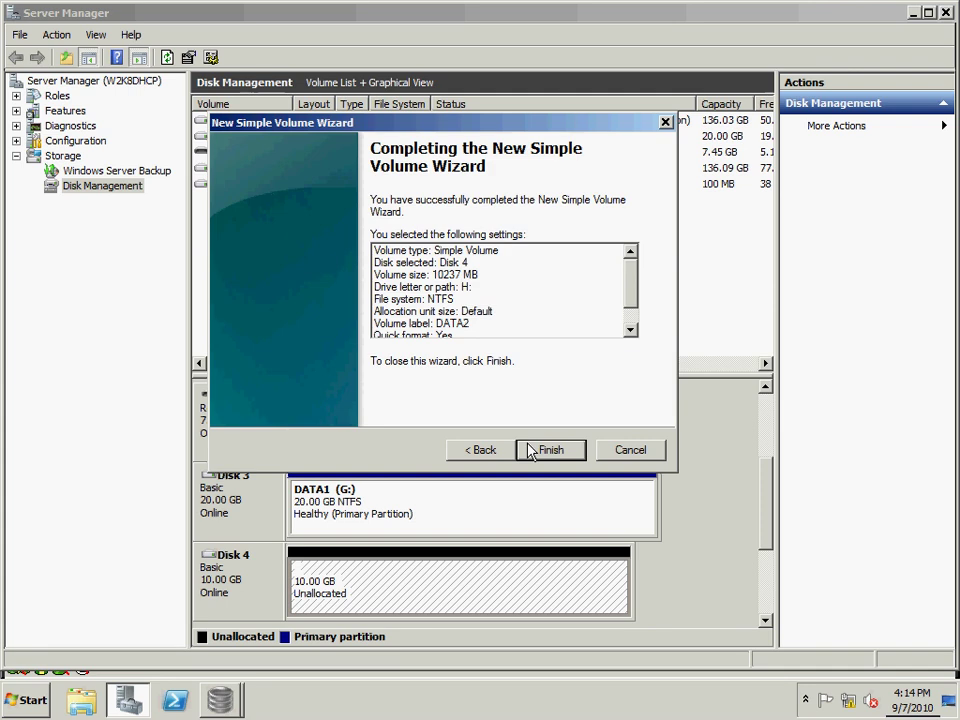
pyautogui.click(549, 450)
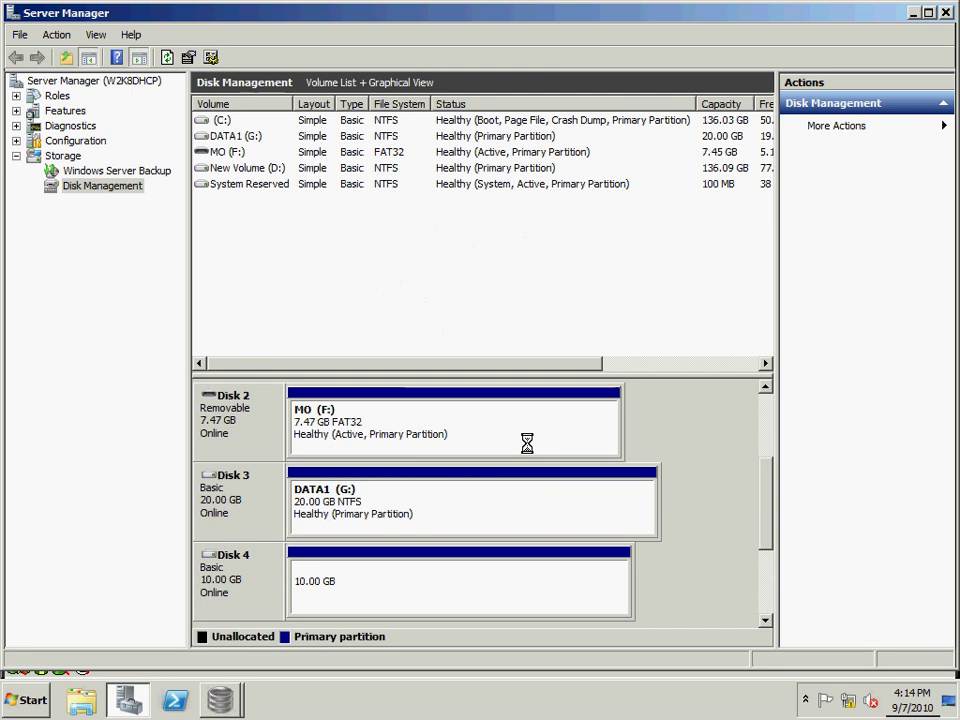
# Switch to Windows Explorer and create a bitmap image file with the default name on the DATA1 (G:) drive.
pyautogui.click(393, 512)
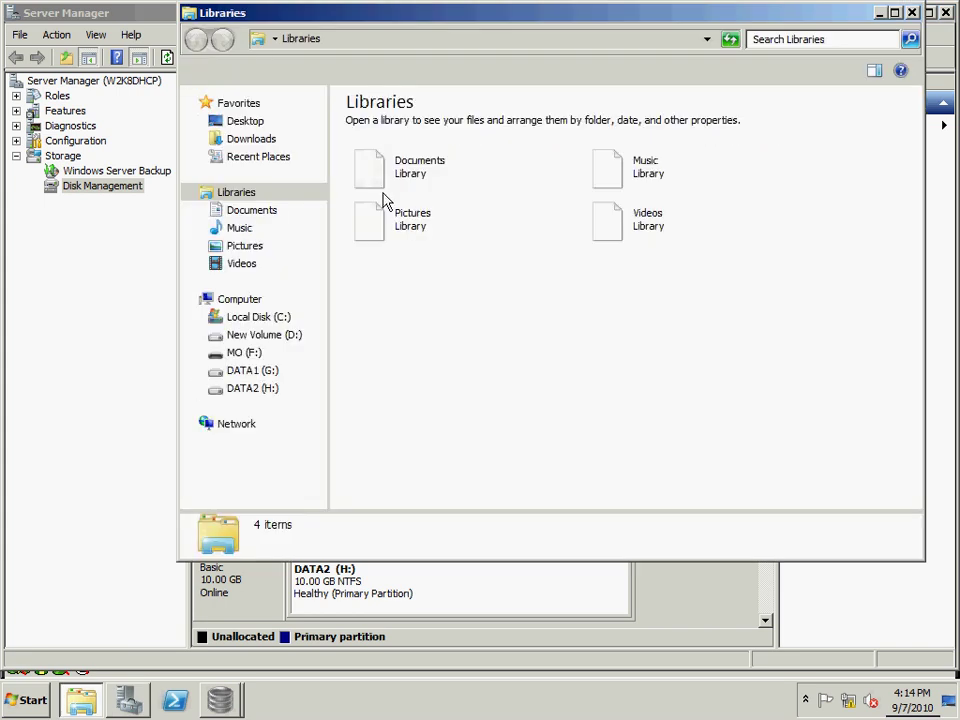
pyautogui.click(243, 372)
pyautogui.rightClick(396, 273)
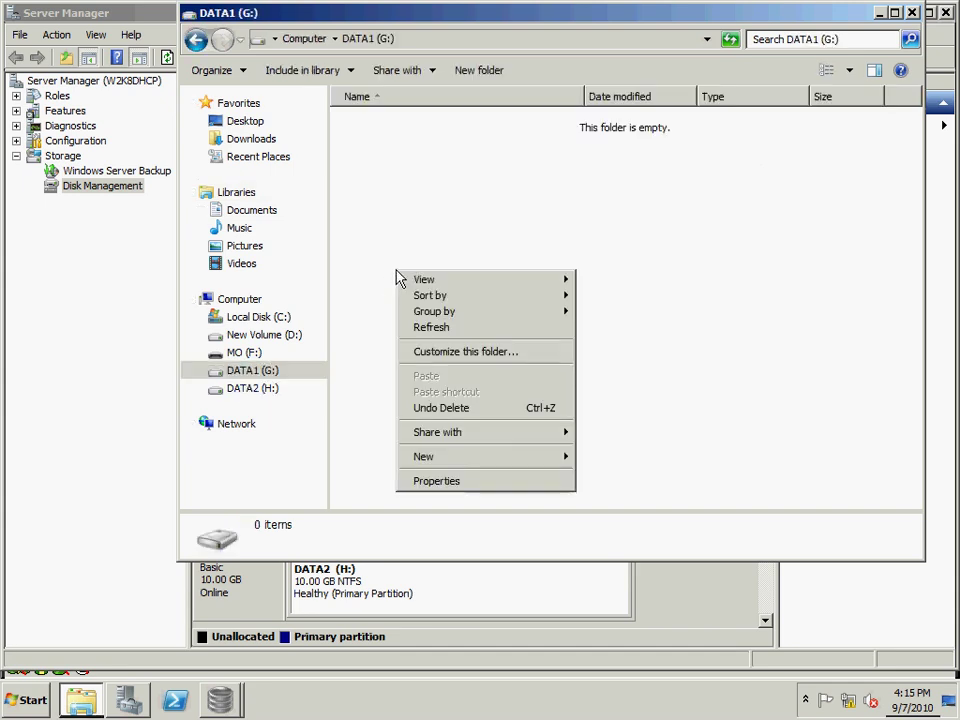
pyautogui.click(492, 459)
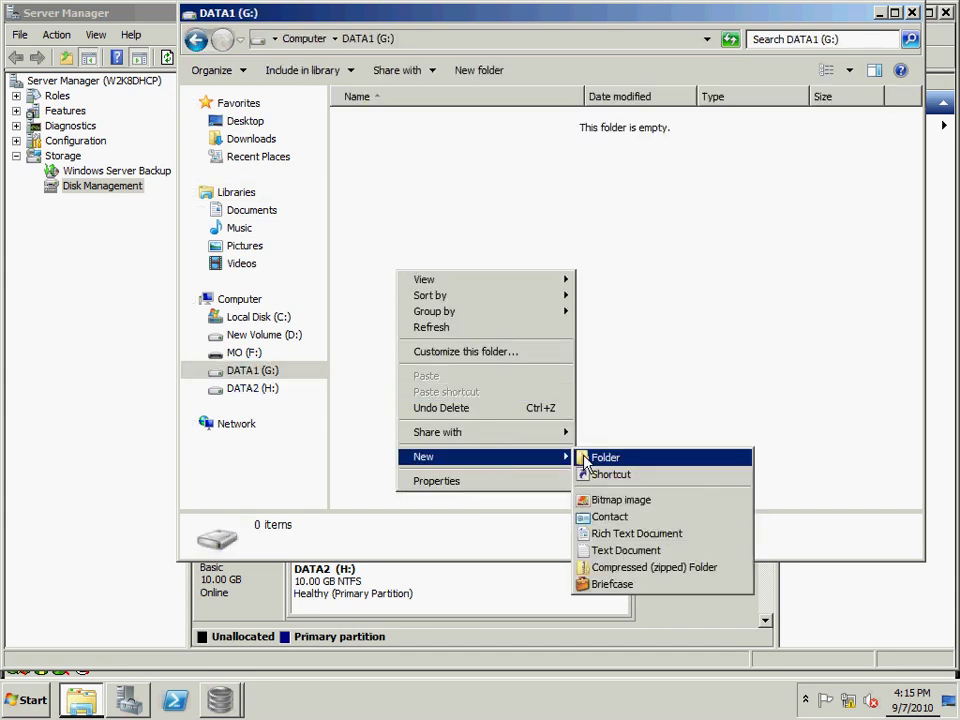
pyautogui.click(622, 501)
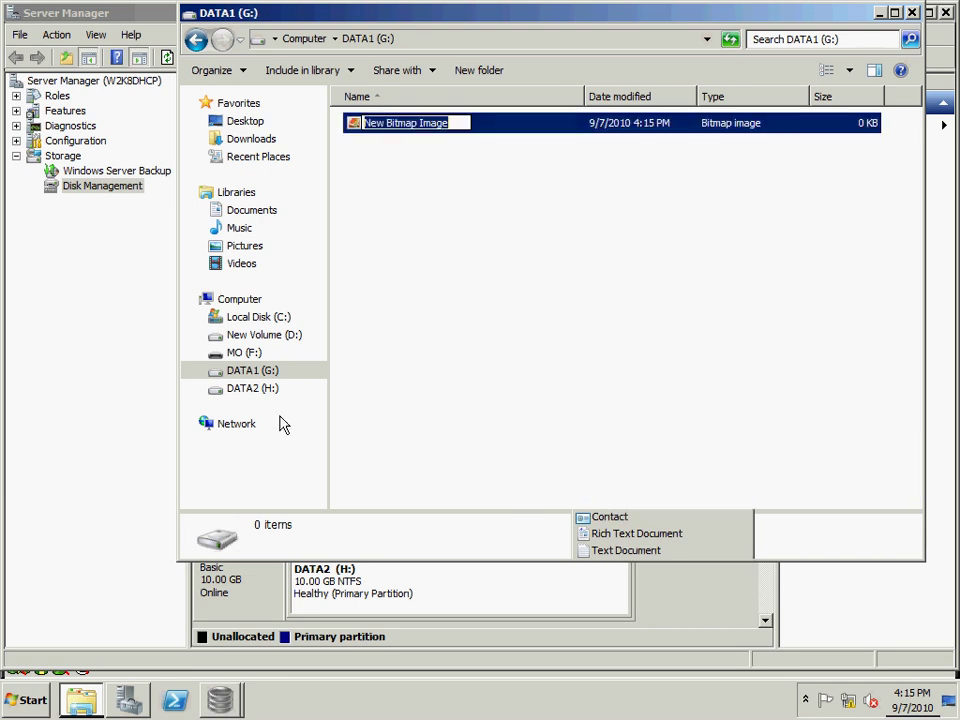
pyautogui.click(392, 377)
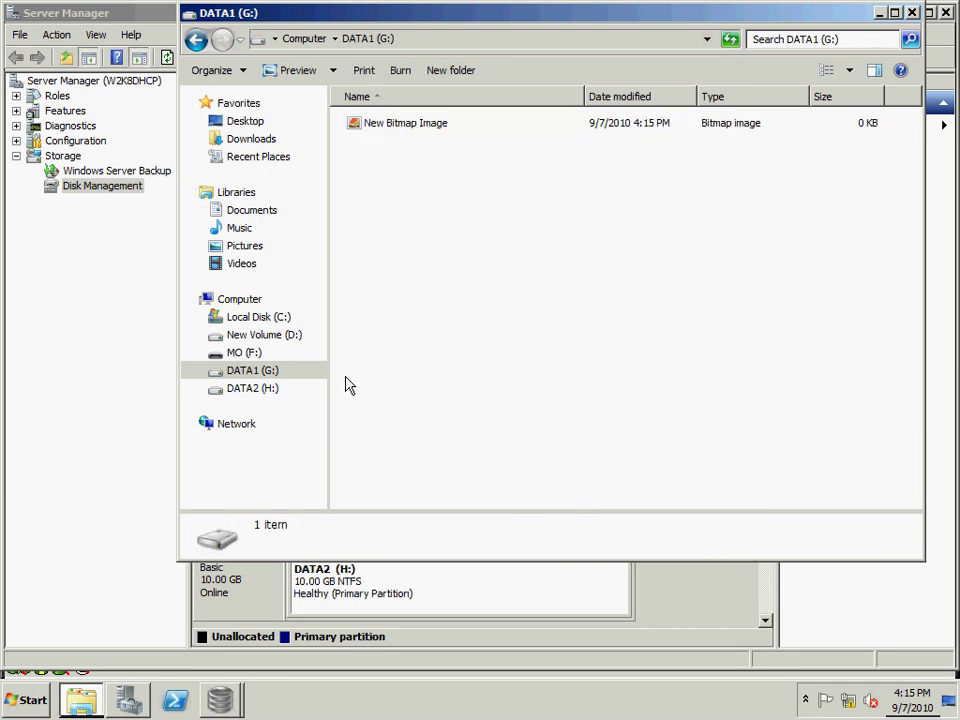
# Create a text document with the default name on the DATA2 (H:) drive and return to the Computer drive overview.
pyautogui.click(248, 389)
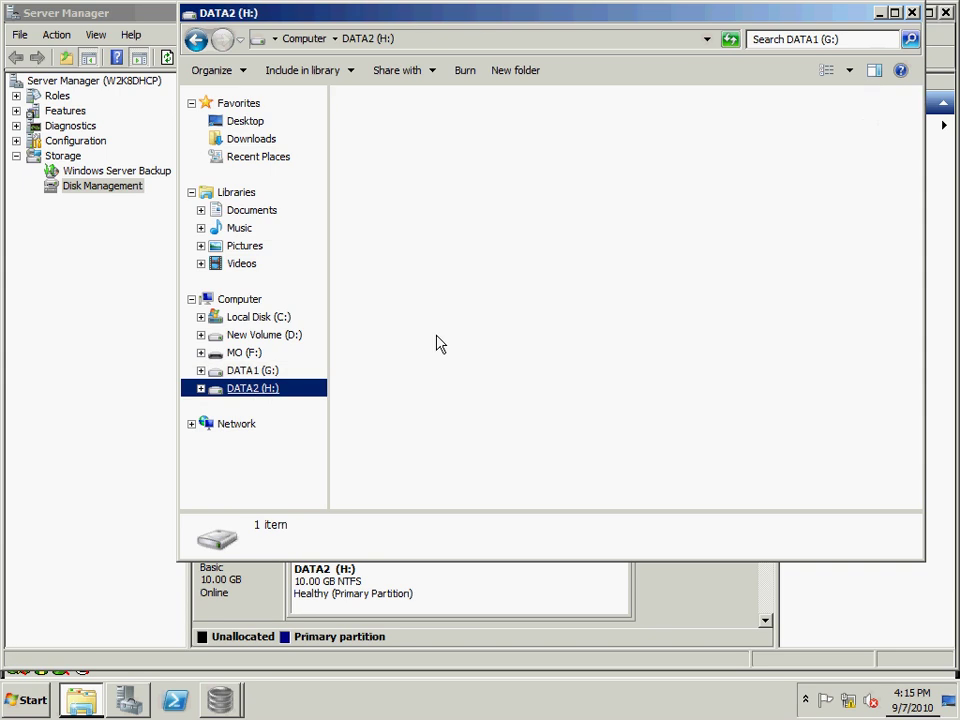
pyautogui.rightClick(489, 307)
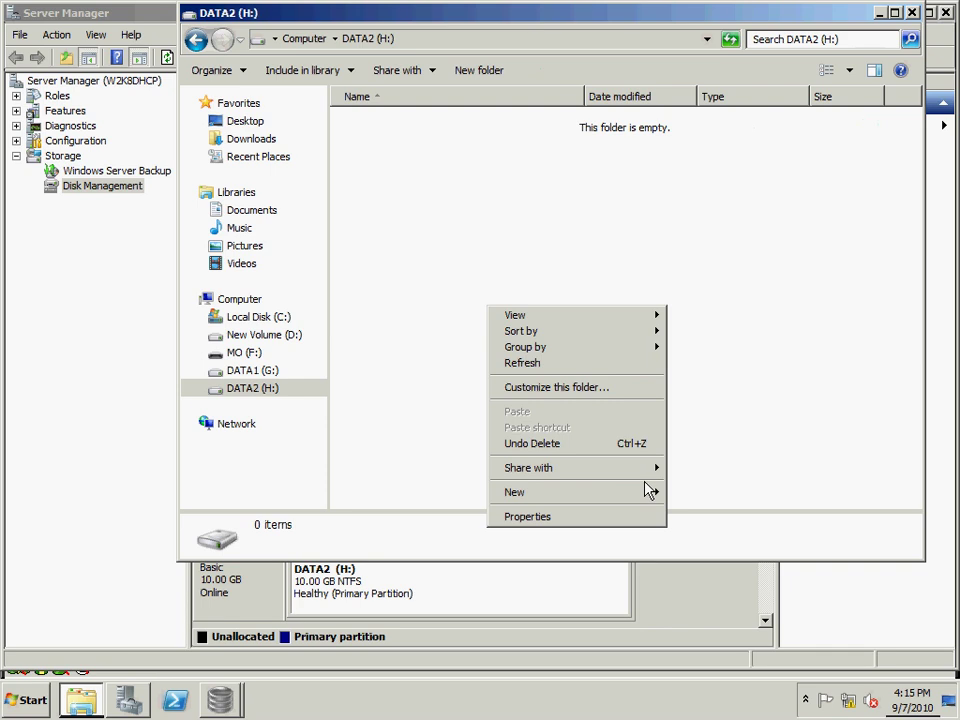
pyautogui.moveTo(658, 500)
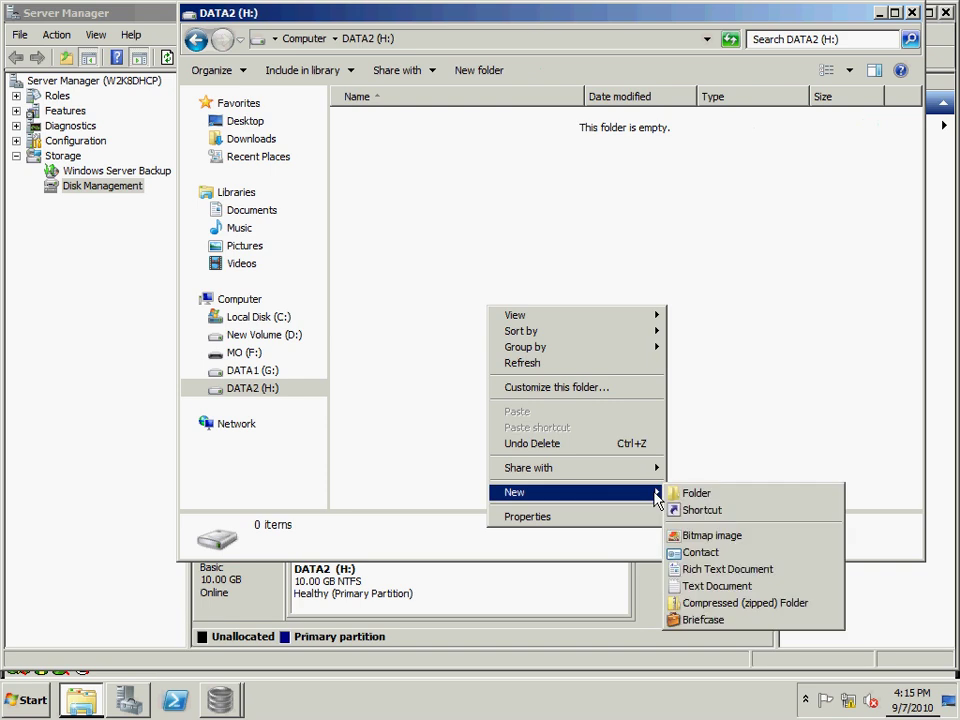
pyautogui.click(716, 586)
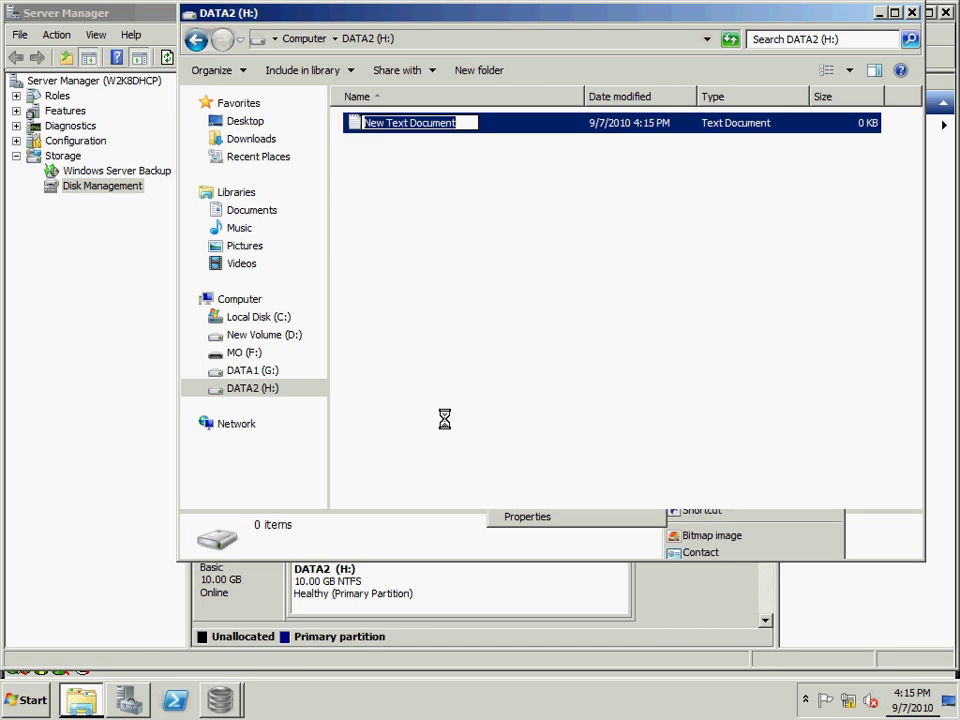
pyautogui.click(446, 418)
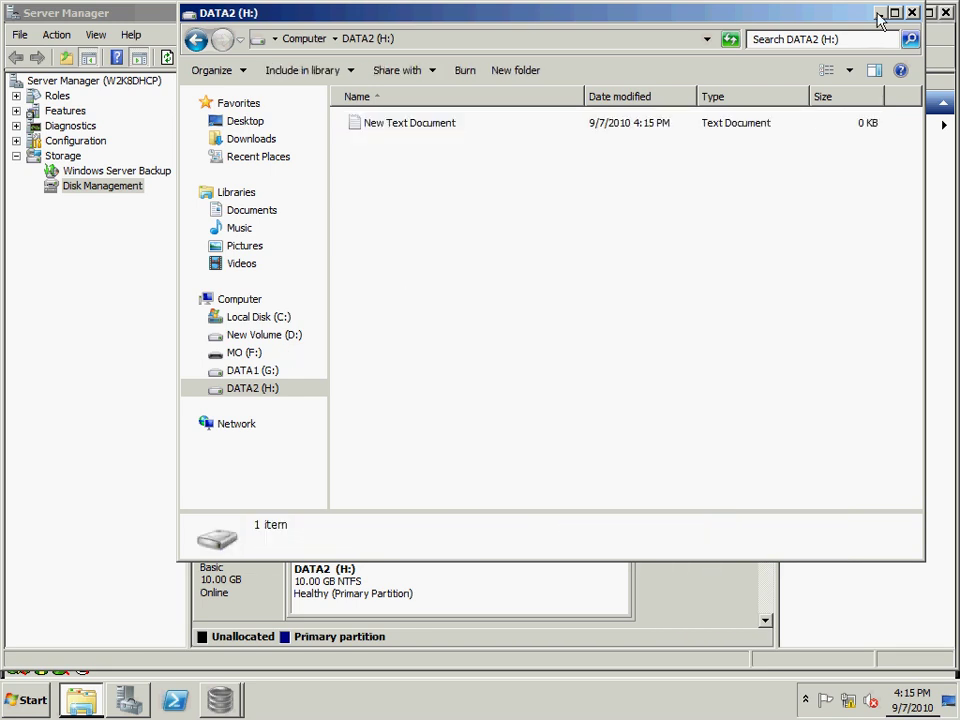
pyautogui.click(262, 299)
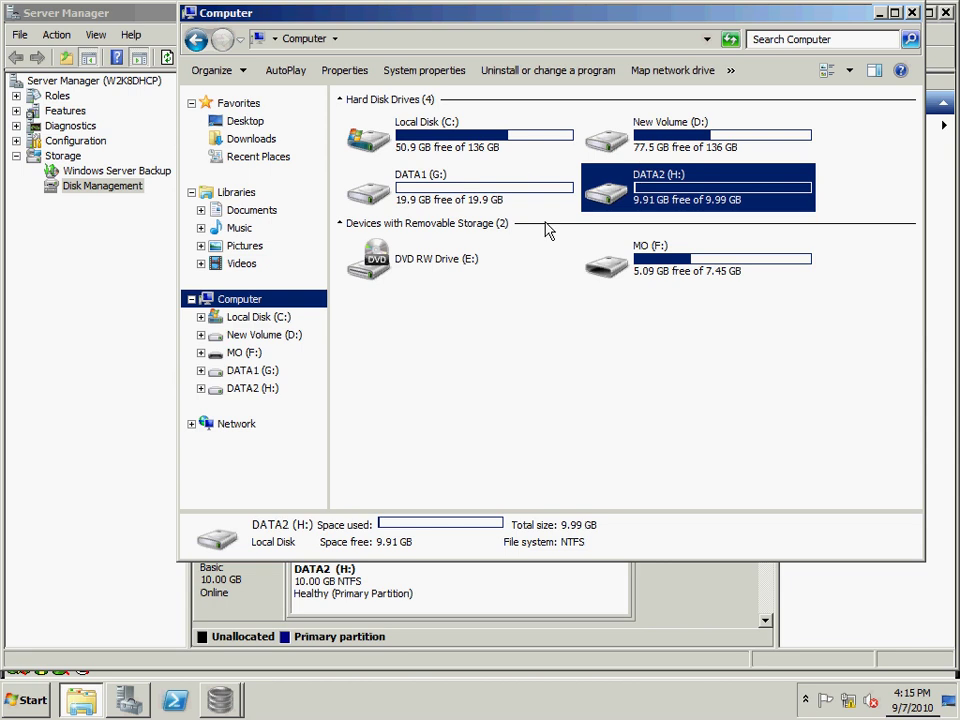
# Minimize Windows Explorer and Server Manager, and dismiss the completed support data collection in PowerVault Modular Disk Storage Manager.
pyautogui.click(484, 197)
pyautogui.click(622, 199)
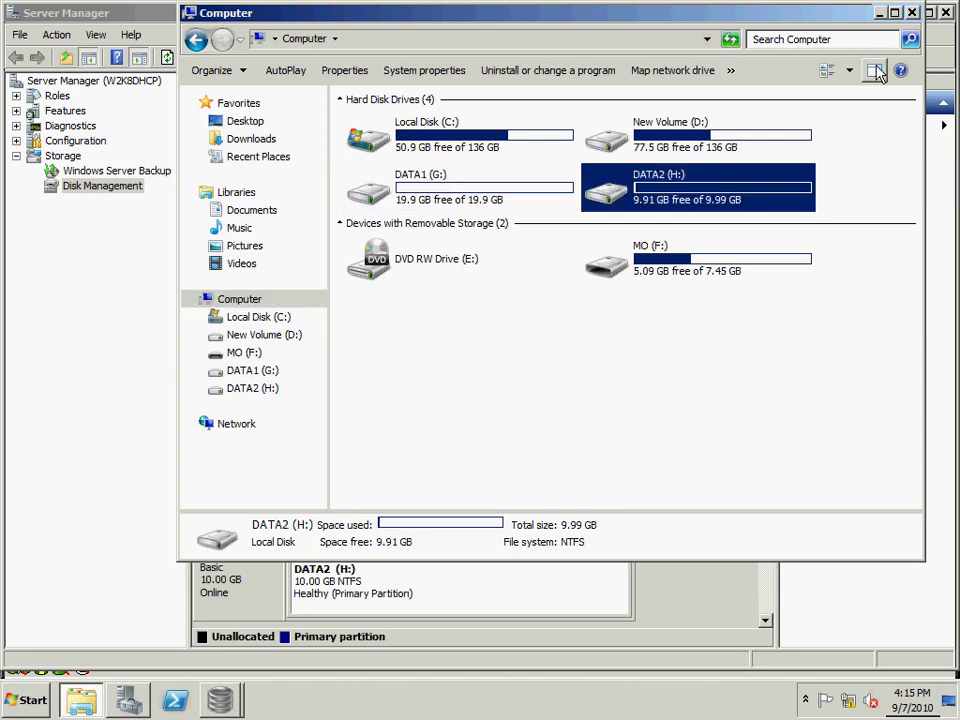
pyautogui.click(878, 12)
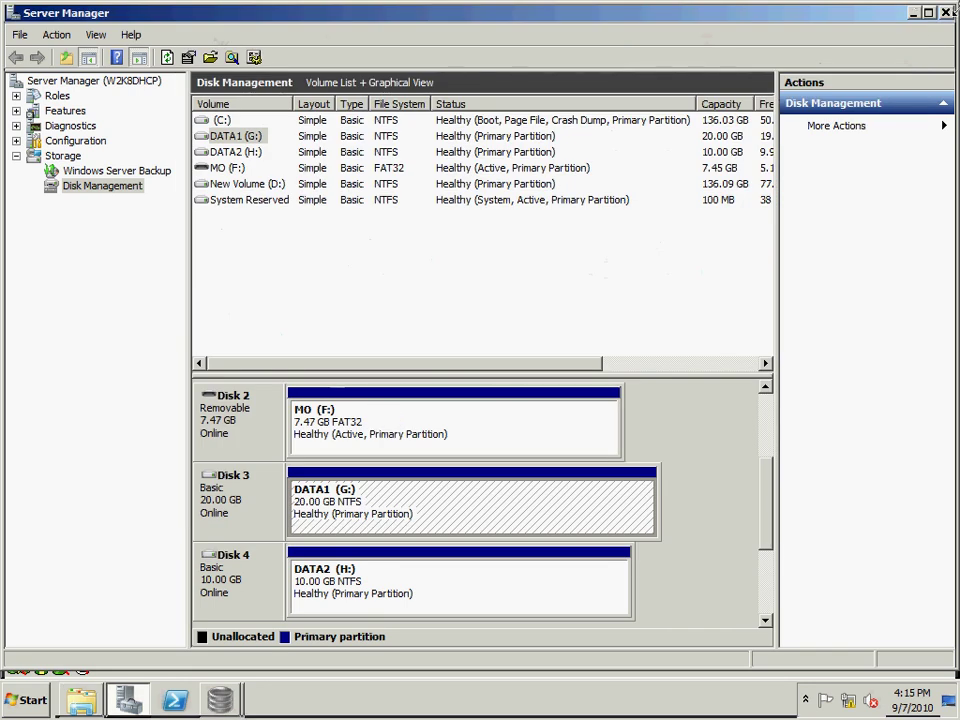
pyautogui.click(915, 13)
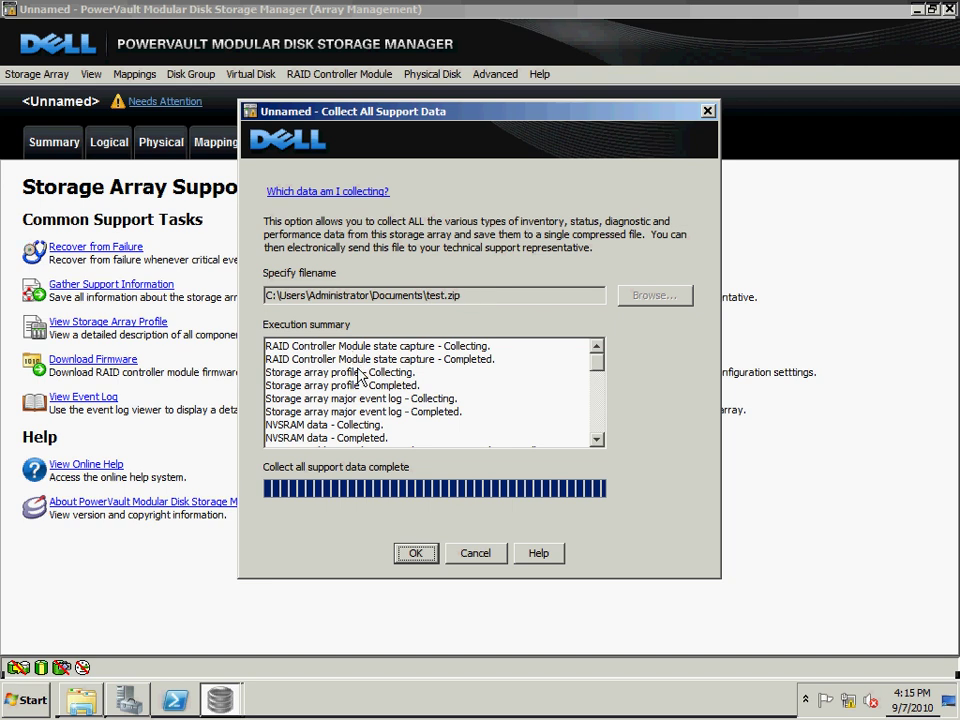
pyautogui.click(411, 554)
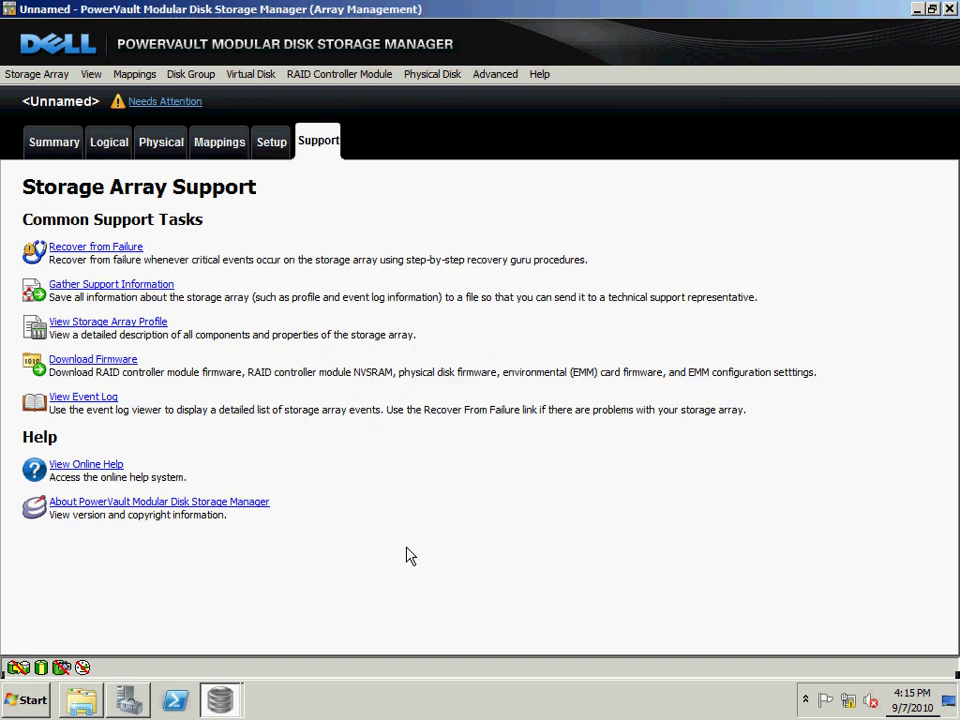
# Review the array's setup tasks, host R910 mappings, VD2 properties and overall summary.
pyautogui.click(279, 148)
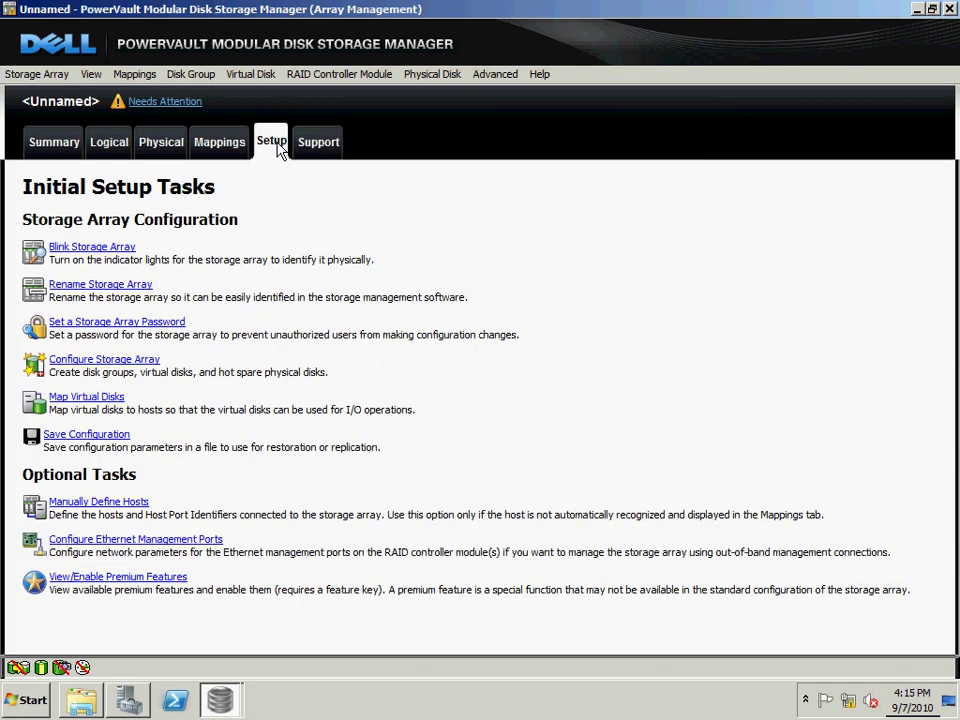
pyautogui.click(212, 146)
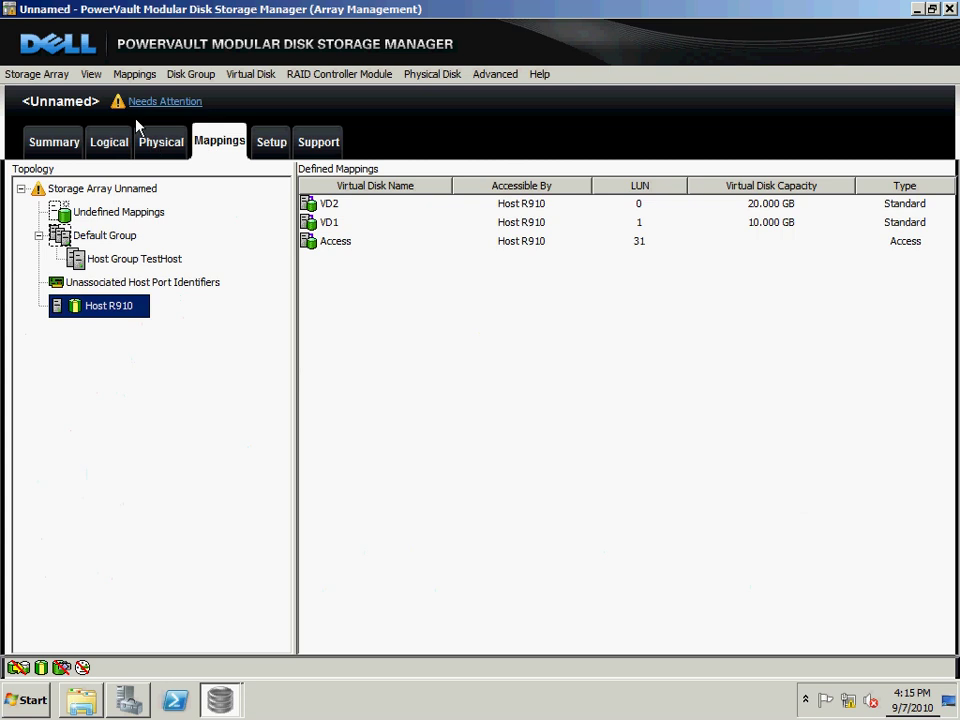
pyautogui.click(137, 144)
pyautogui.click(100, 141)
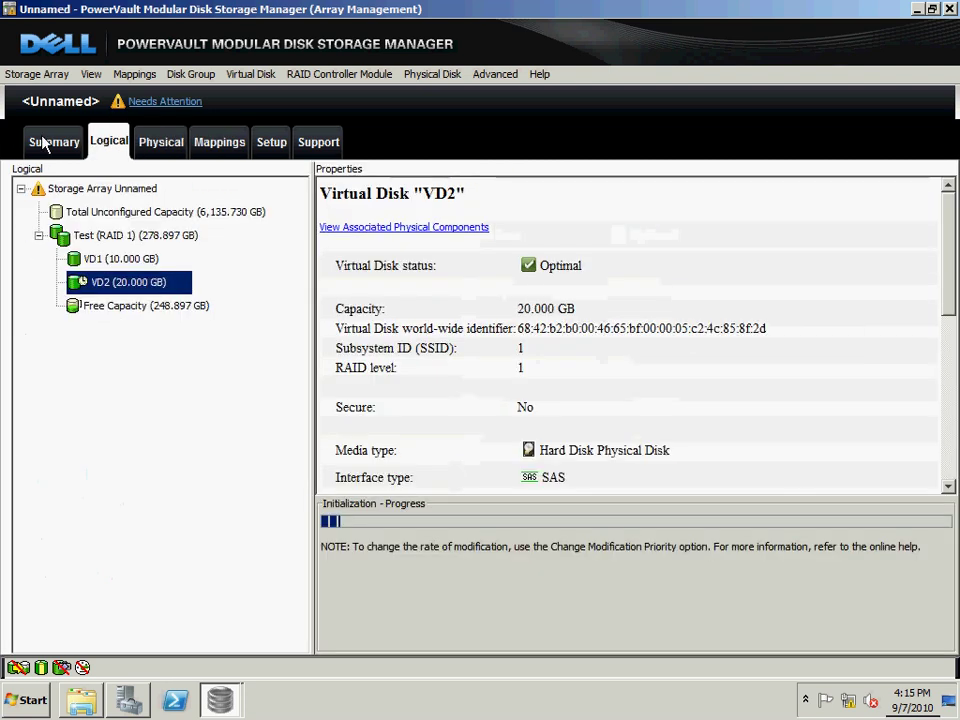
pyautogui.click(44, 145)
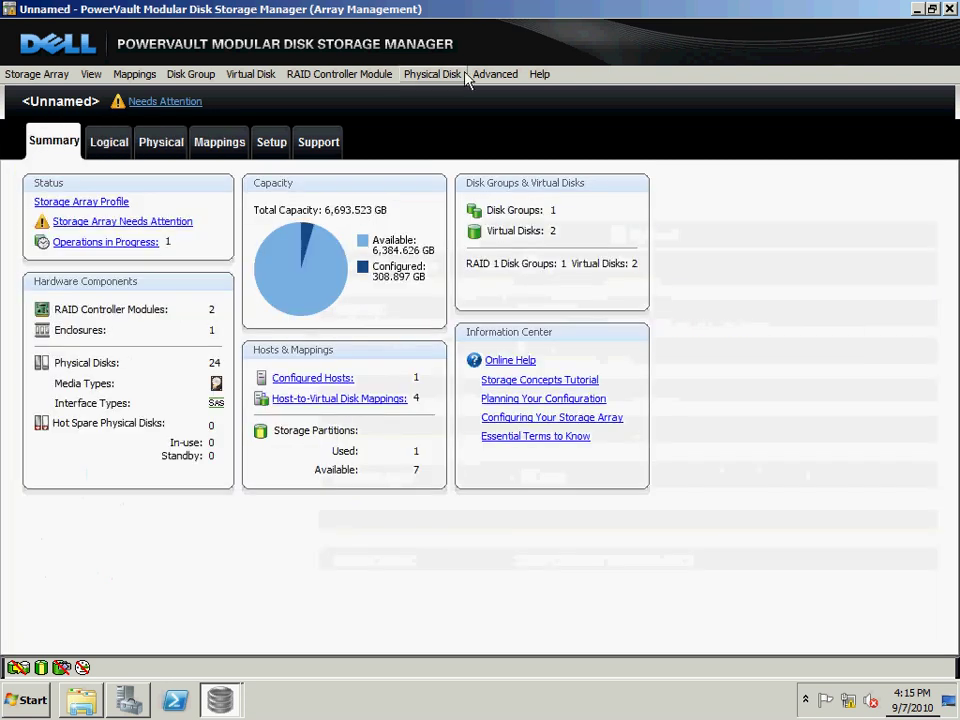
pyautogui.click(498, 77)
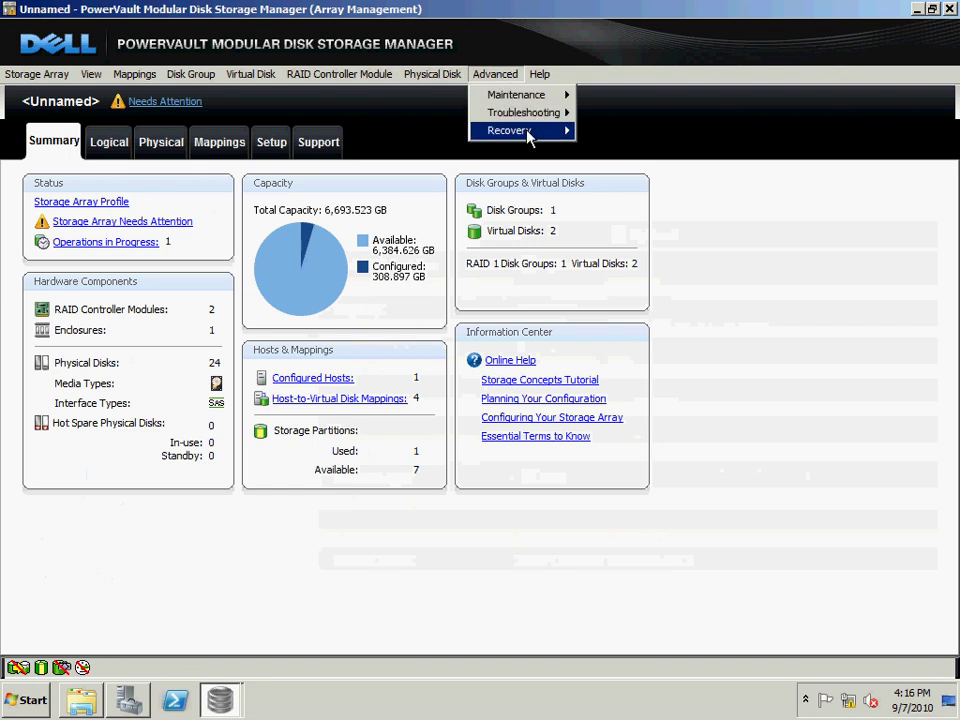
pyautogui.moveTo(530, 135)
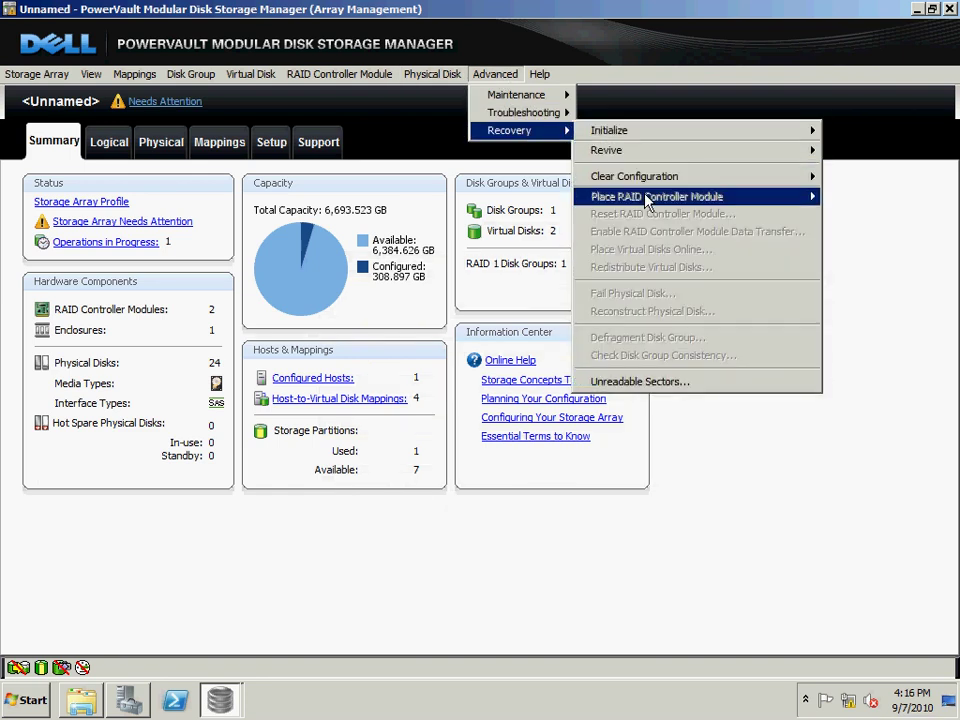
pyautogui.moveTo(651, 186)
pyautogui.click(510, 316)
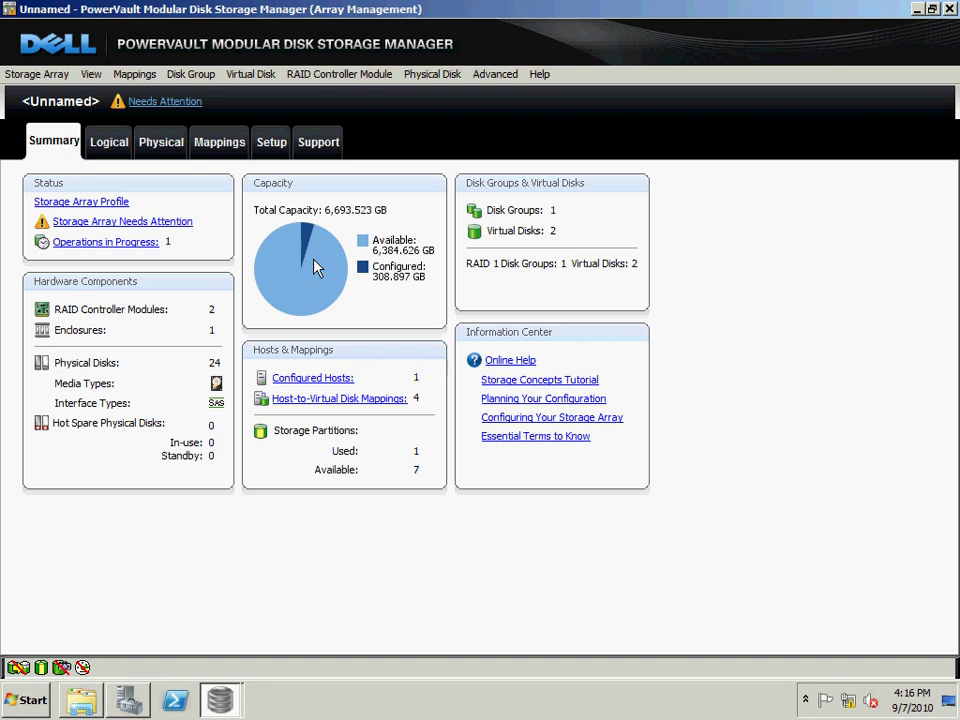
# Clear the configuration of the entire storage array, confirming the operation with "yes".
pyautogui.click(489, 78)
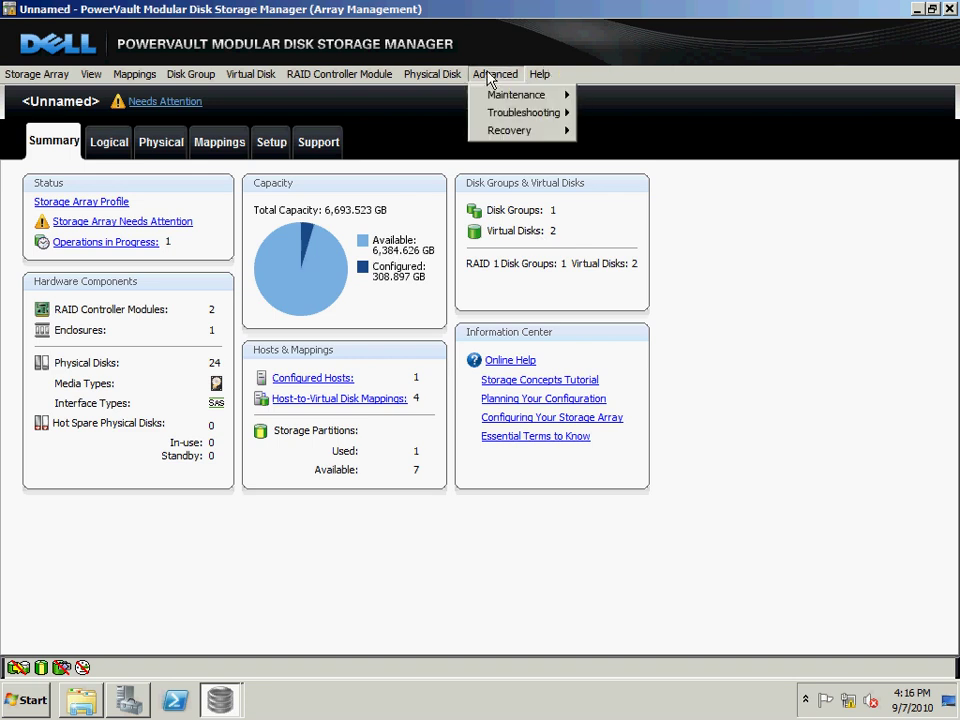
pyautogui.moveTo(521, 140)
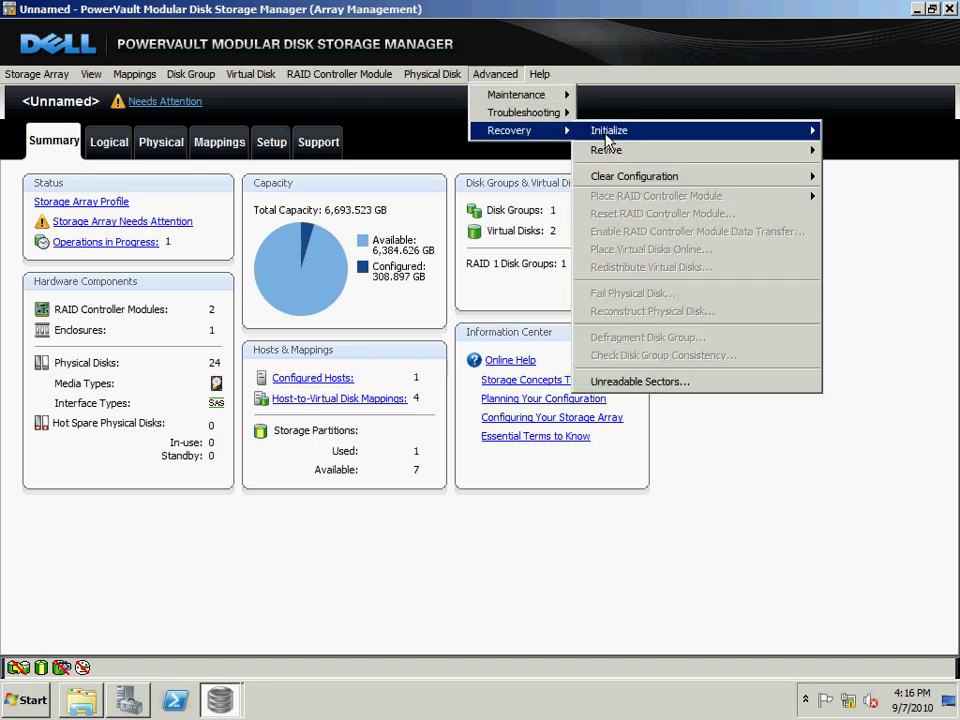
pyautogui.moveTo(617, 186)
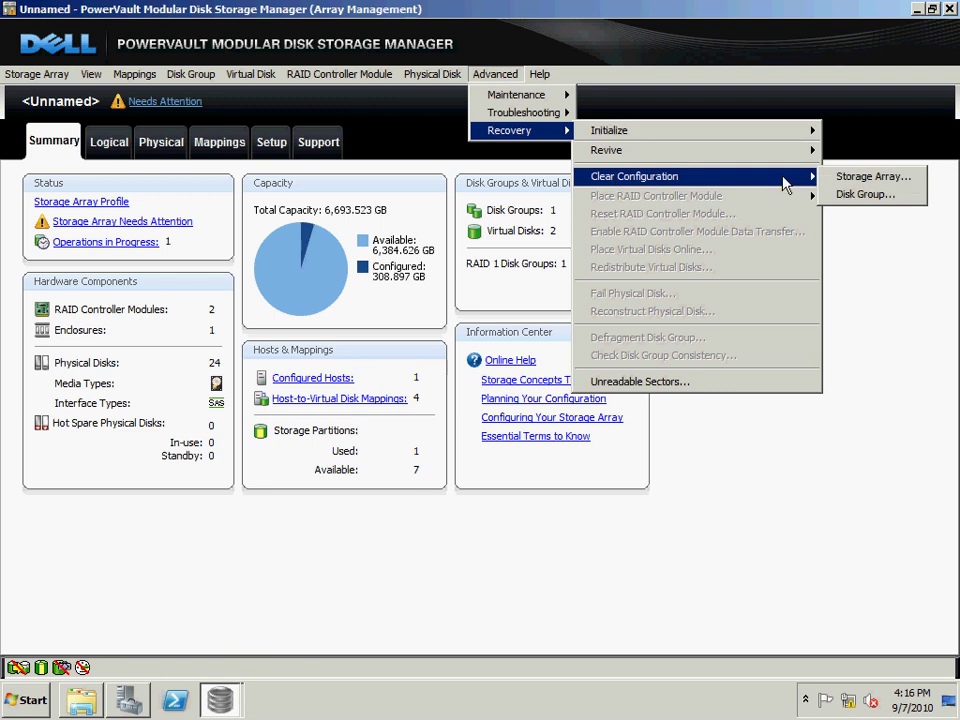
pyautogui.click(840, 186)
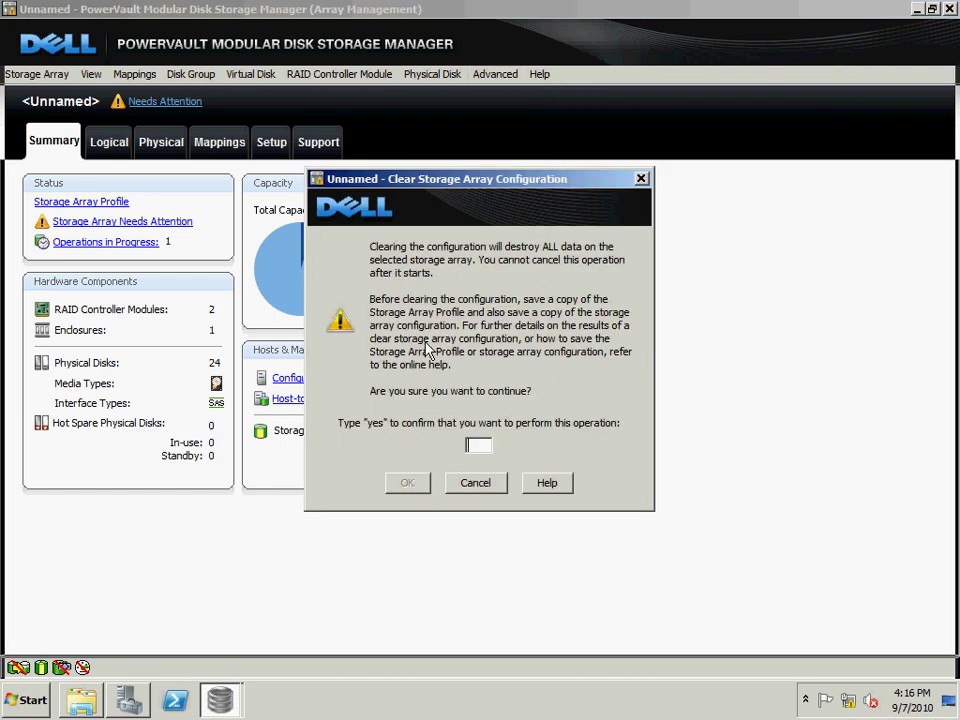
pyautogui.click(475, 447)
pyautogui.write('yes')
pyautogui.click(409, 485)
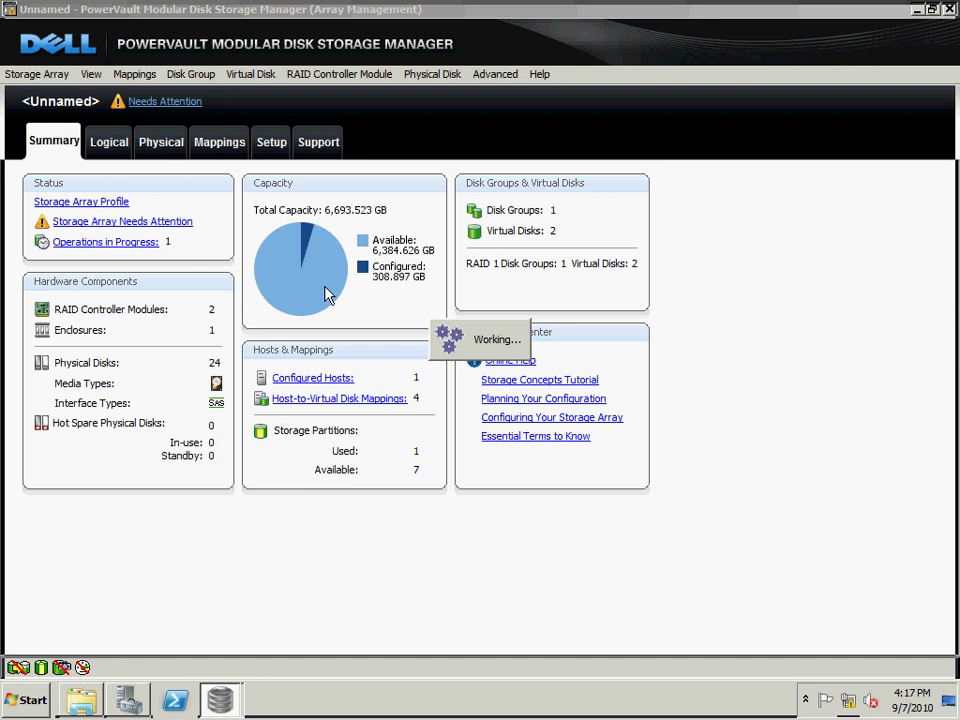
# Switch to Server Manager and rescan the disks in Disk Management.
pyautogui.click(128, 697)
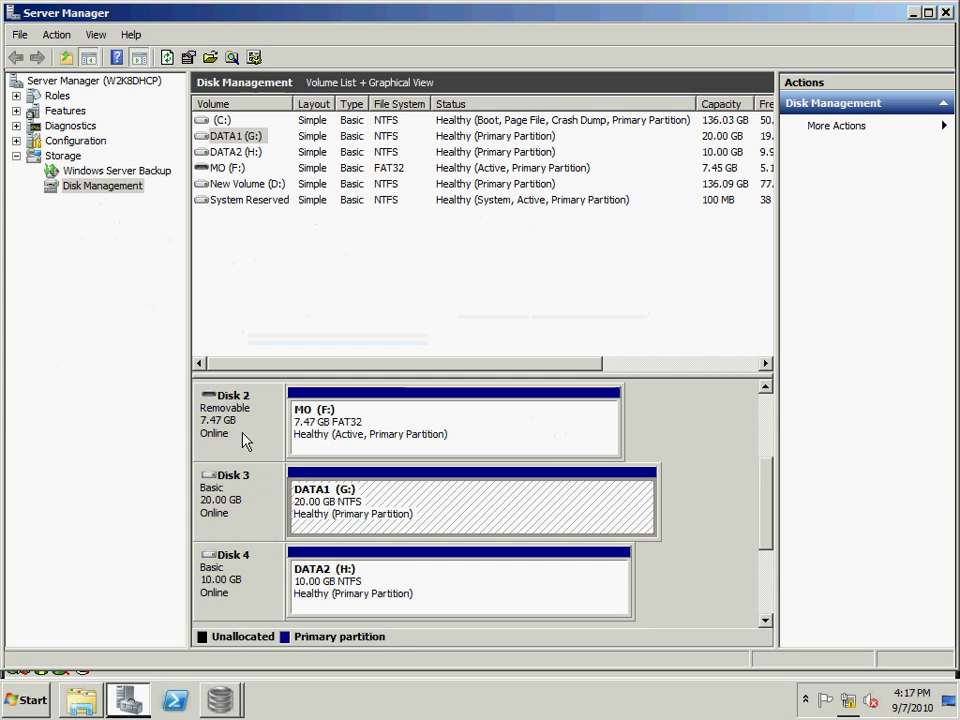
pyautogui.rightClick(112, 187)
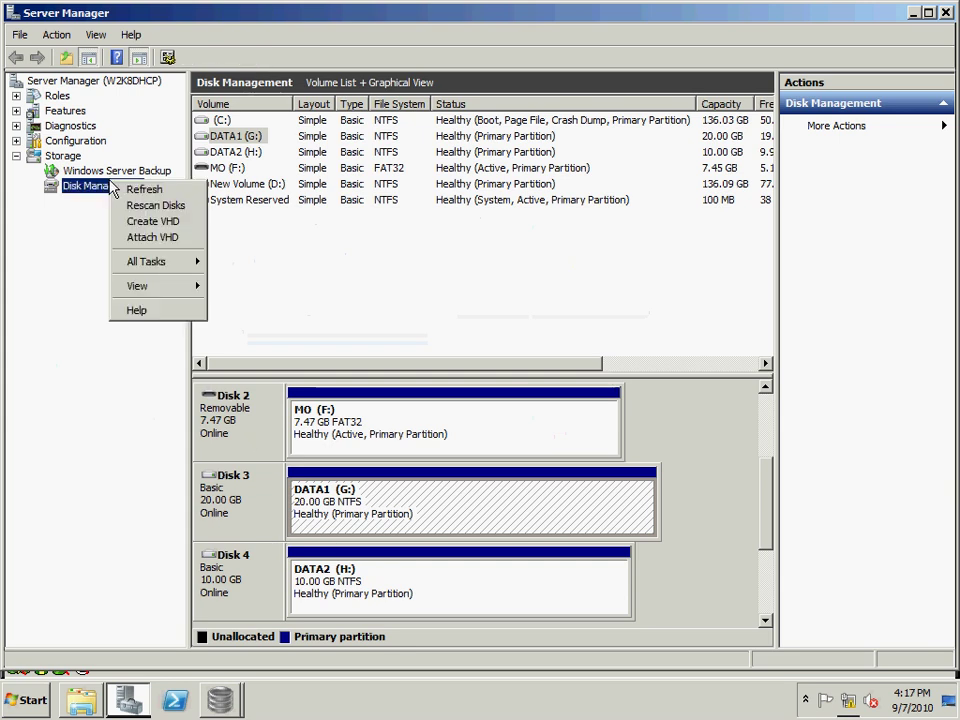
pyautogui.click(148, 205)
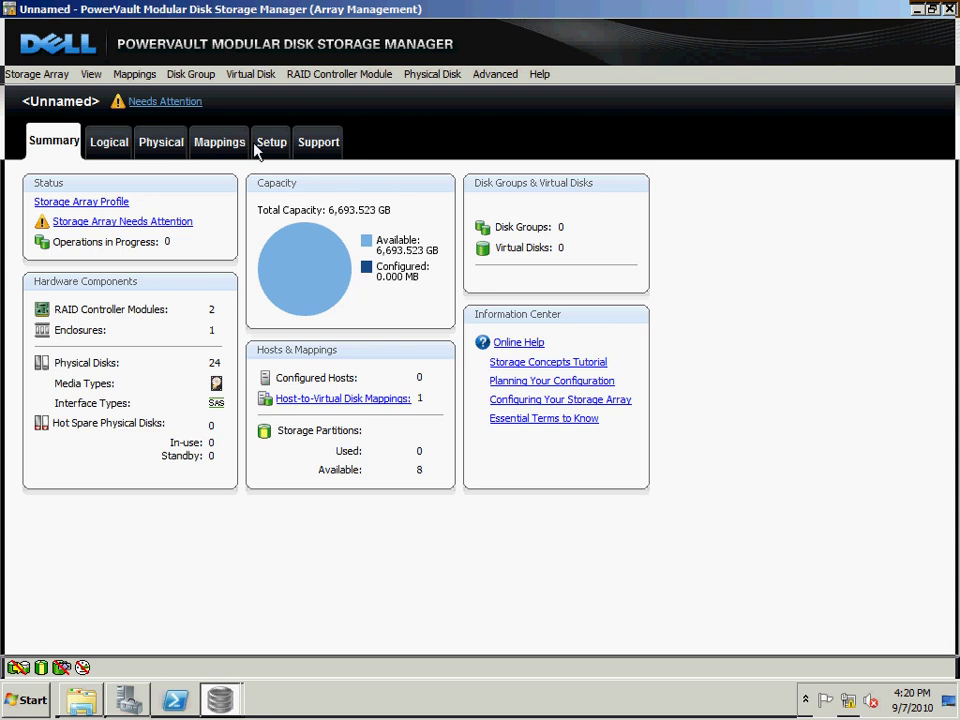
# Return to PowerVault Modular Disk Storage Manager and check the logical, physical and mapping configuration, dismissing the mapping start-up help.
pyautogui.click(108, 146)
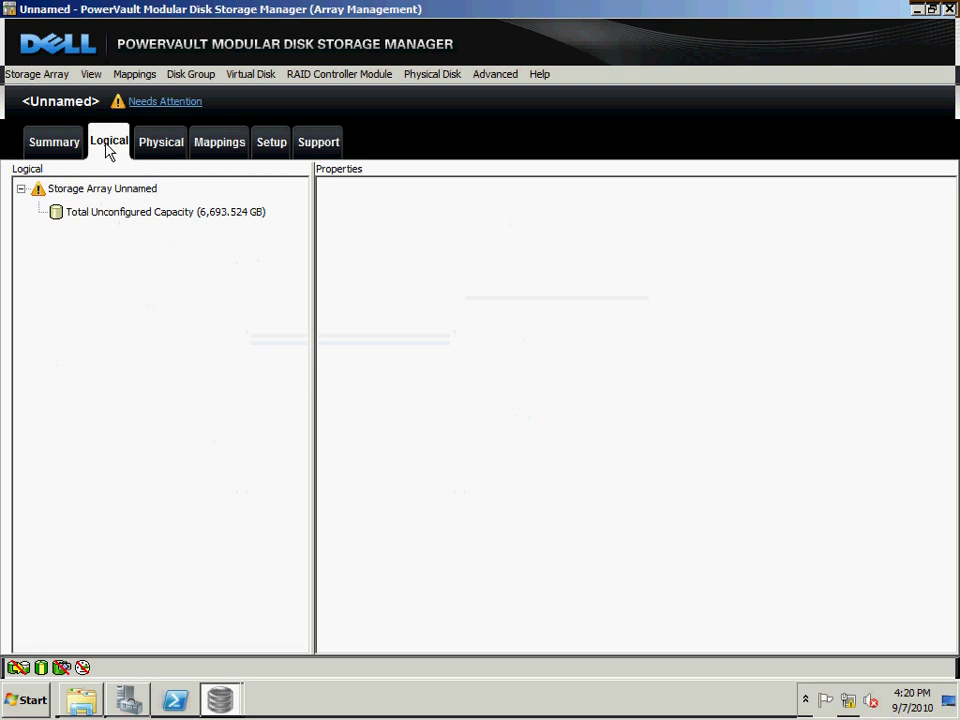
pyautogui.click(111, 212)
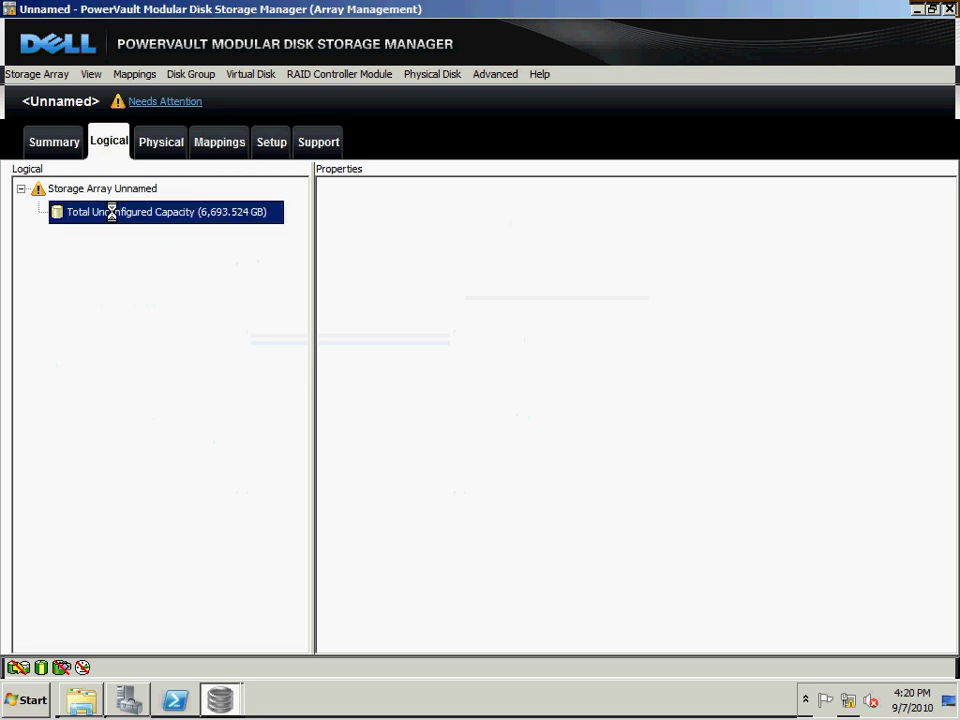
pyautogui.click(170, 150)
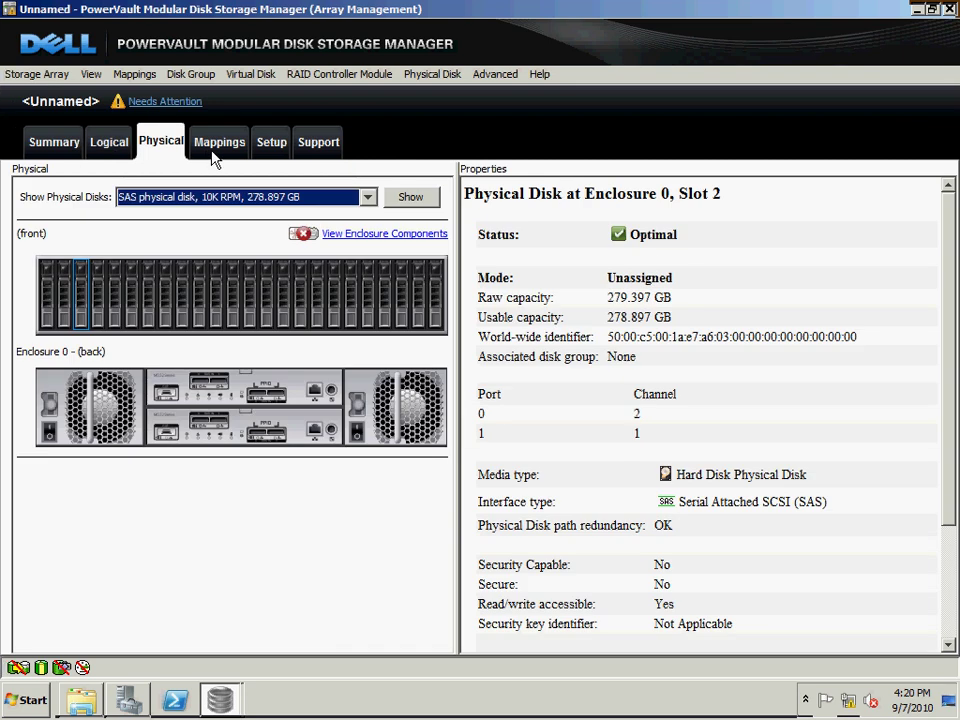
pyautogui.click(212, 152)
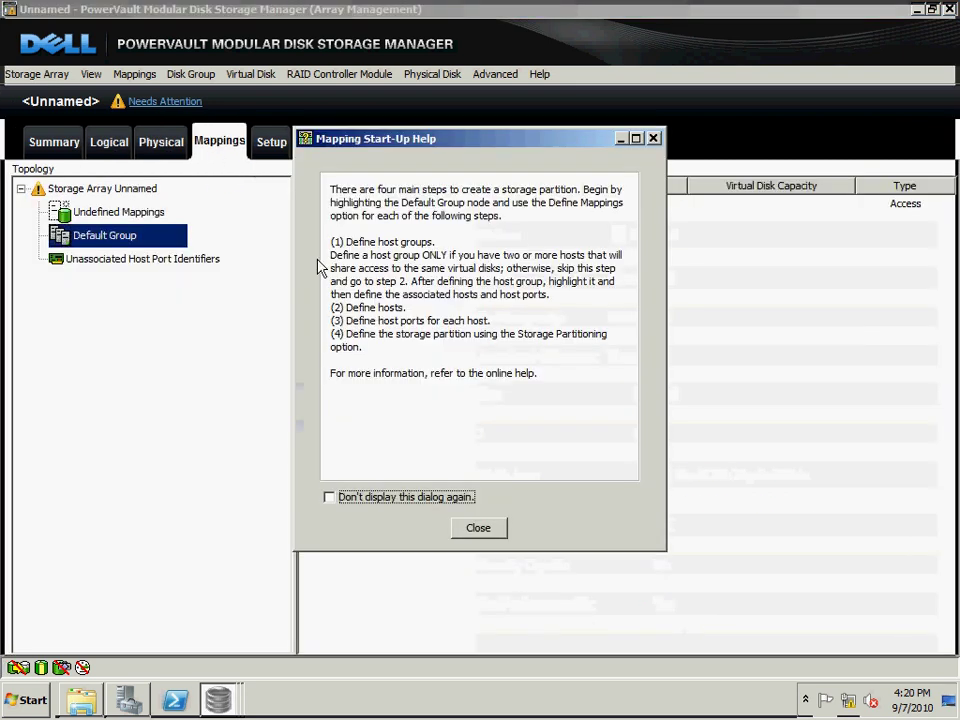
pyautogui.click(477, 530)
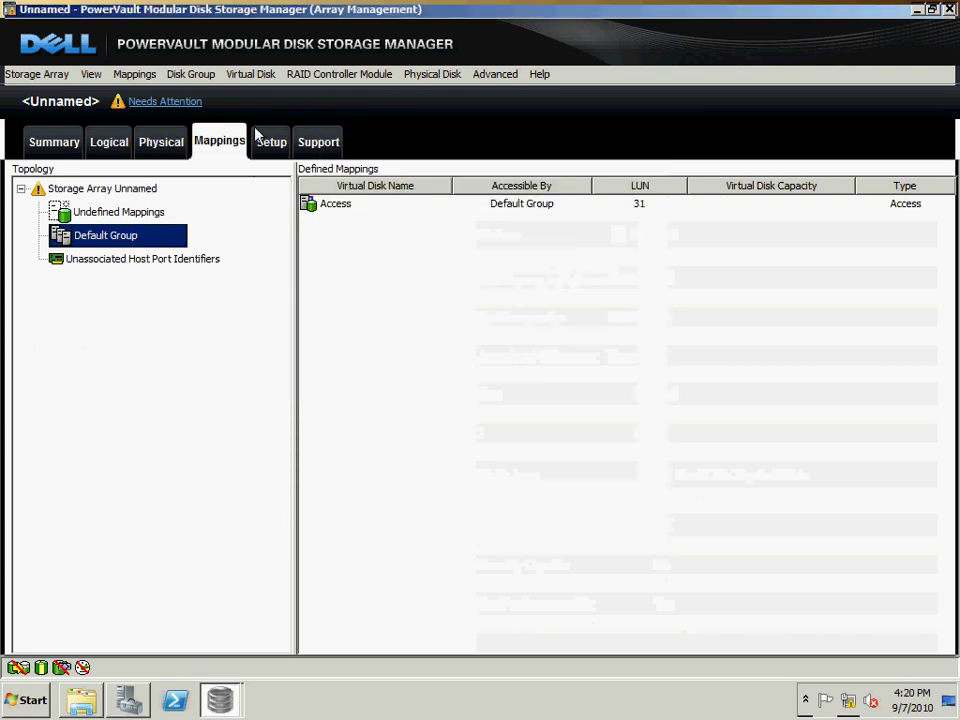
# Manually assign the physical disk in enclosure 0, slot 23 as a hot spare.
pyautogui.click(148, 139)
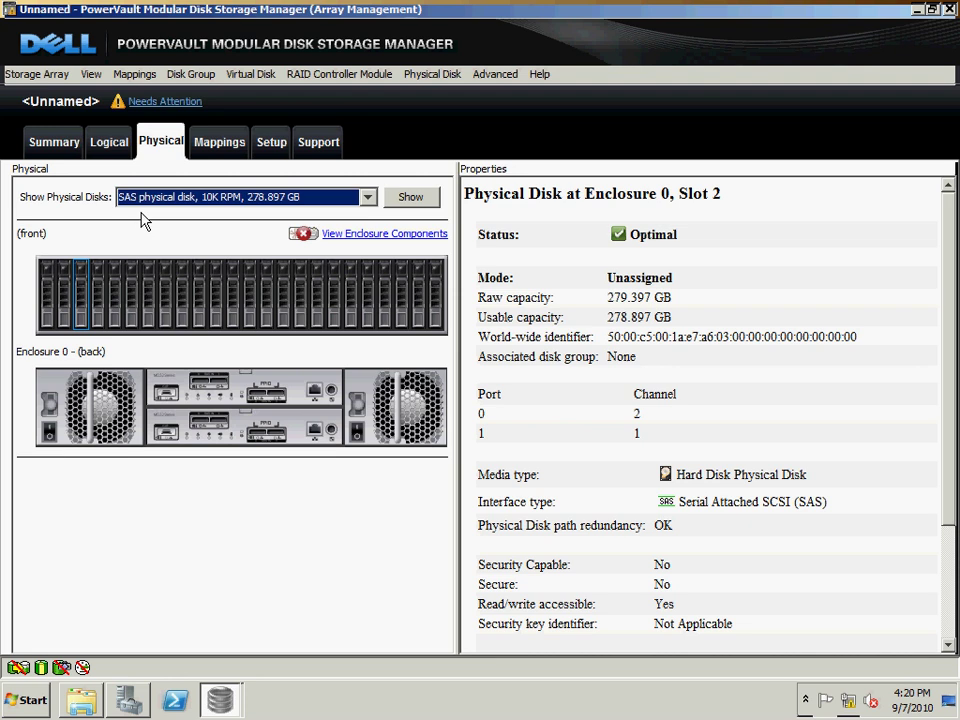
pyautogui.click(438, 320)
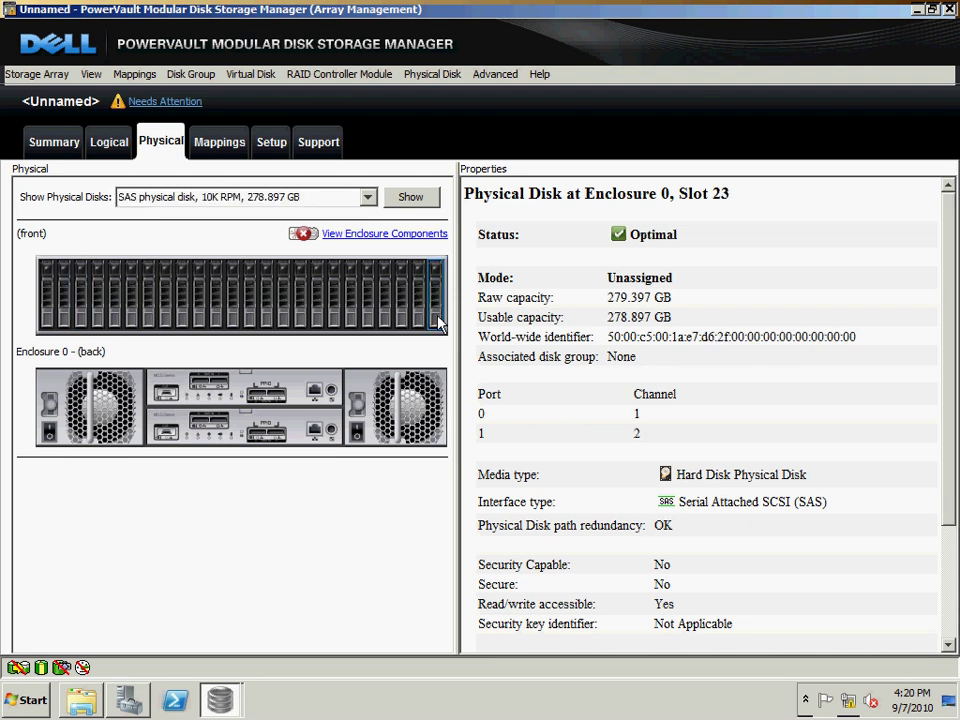
pyautogui.rightClick(440, 322)
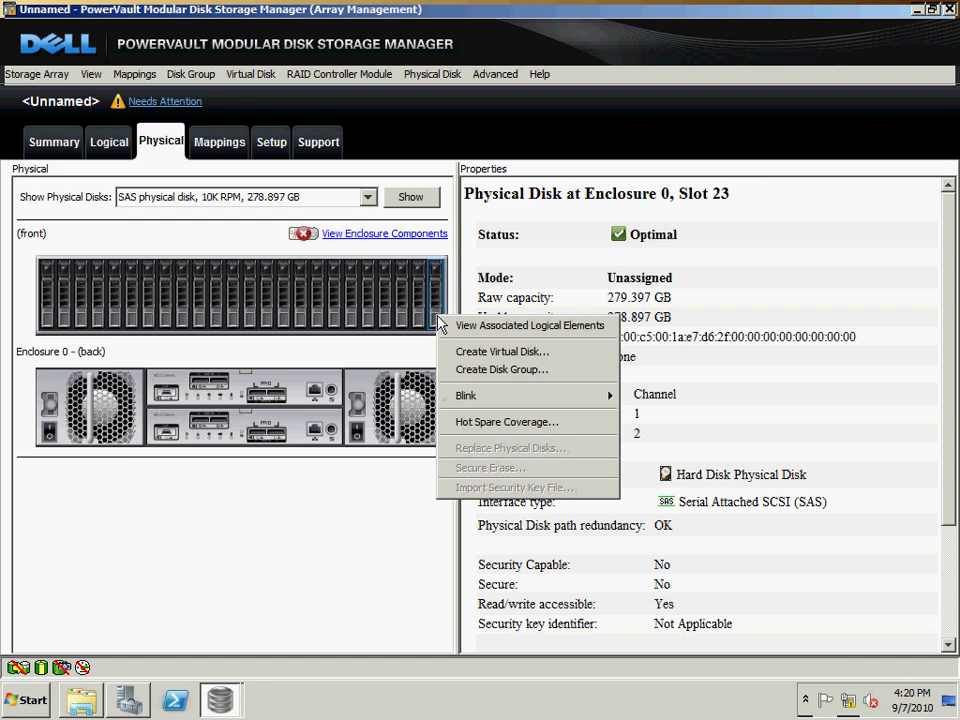
pyautogui.click(460, 428)
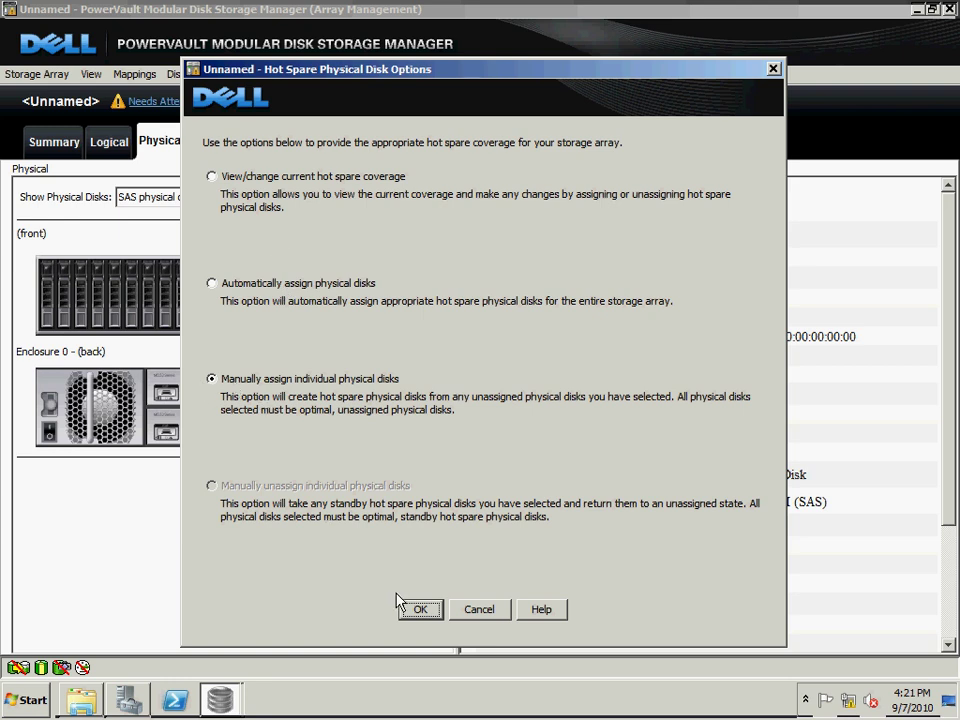
pyautogui.click(420, 610)
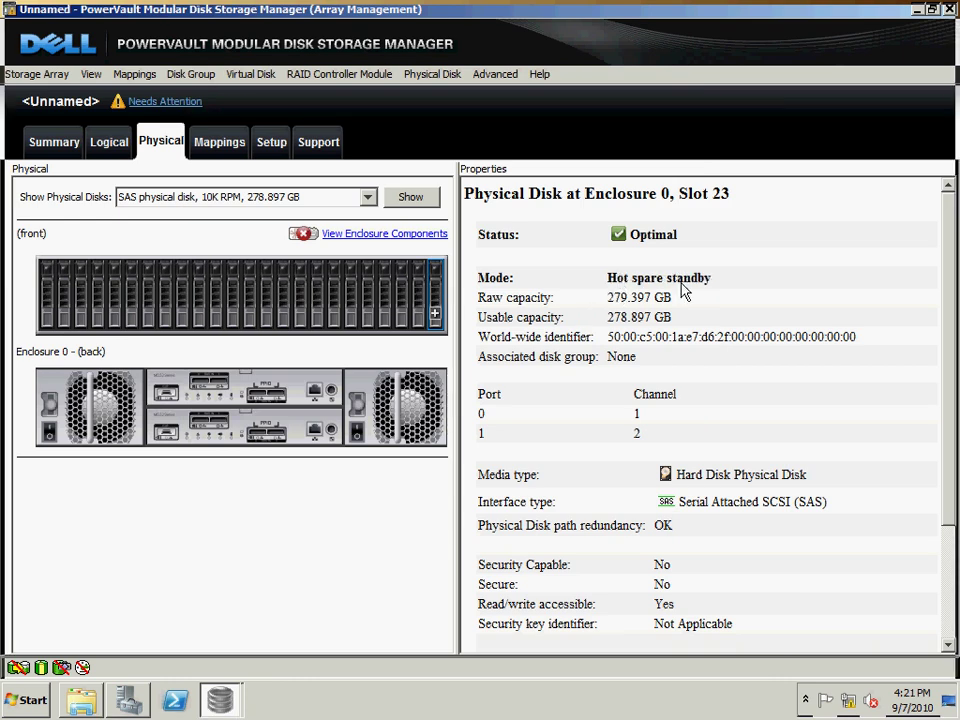
# Manually unassign the hot spare disk in enclosure 0, slot 23, confirming the operation with "yes".
pyautogui.rightClick(433, 310)
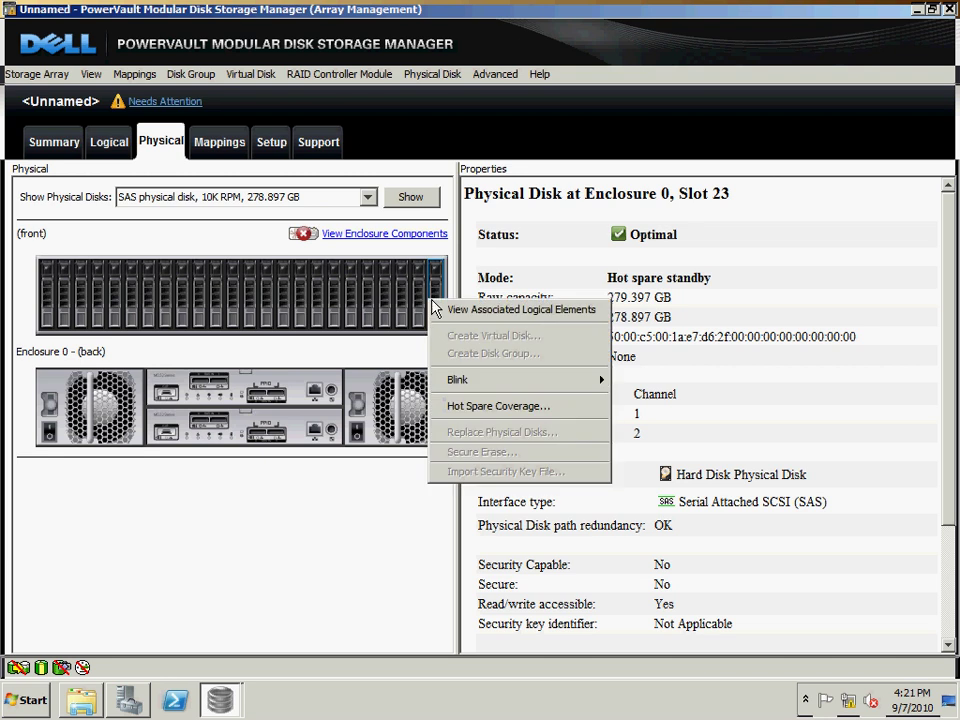
pyautogui.click(480, 410)
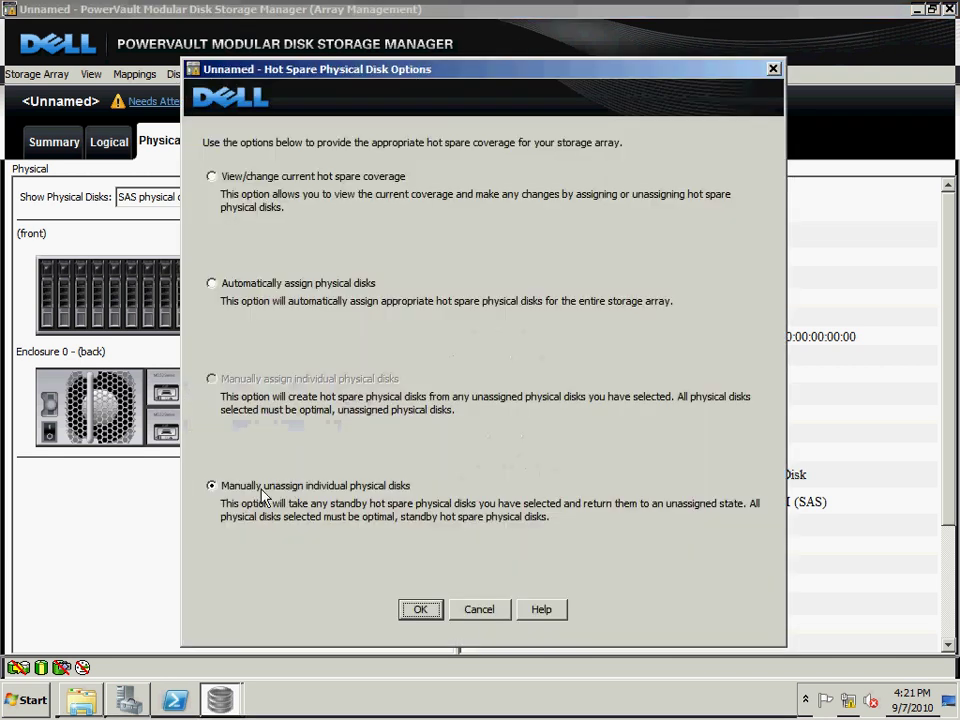
pyautogui.click(433, 611)
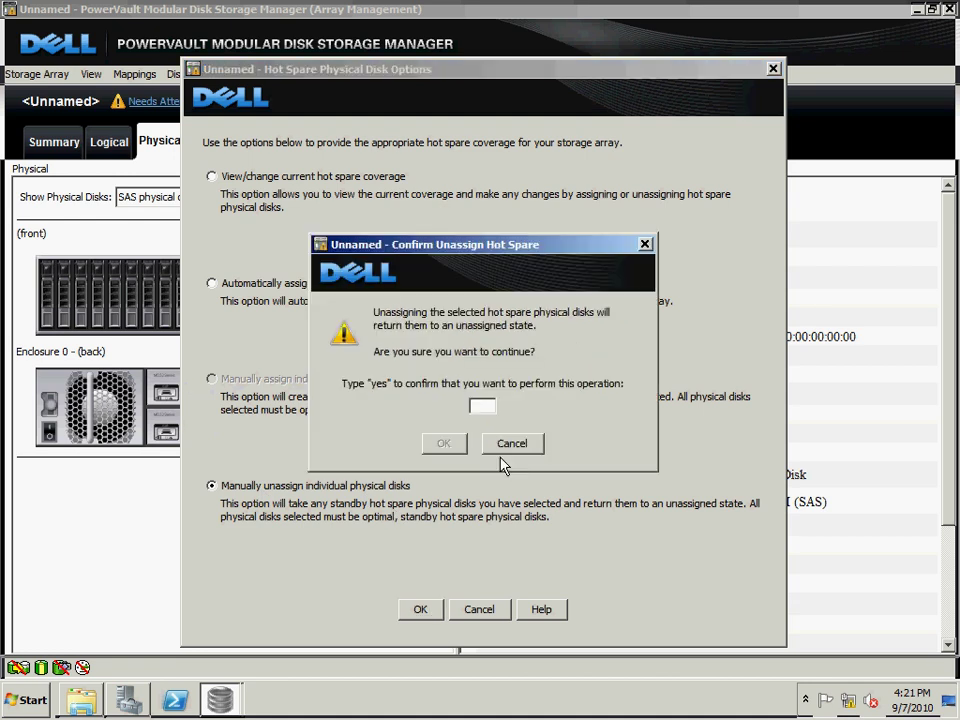
pyautogui.write('yes')
pyautogui.click(433, 445)
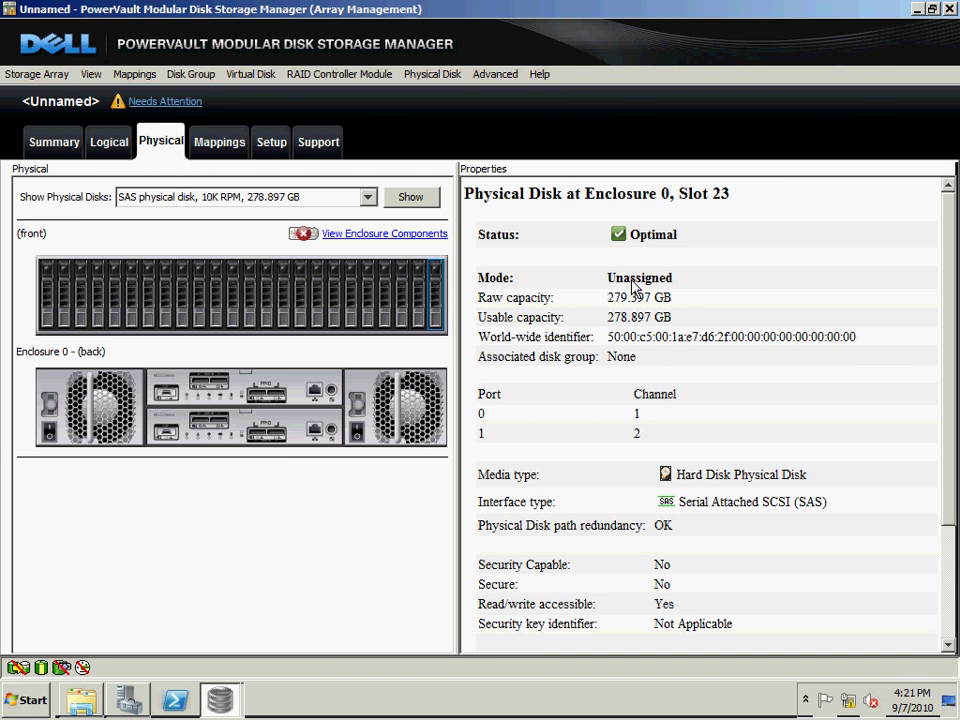
# Inspect the properties of the physical disks in enclosure 0, slots 22 and 20.
pyautogui.click(419, 296)
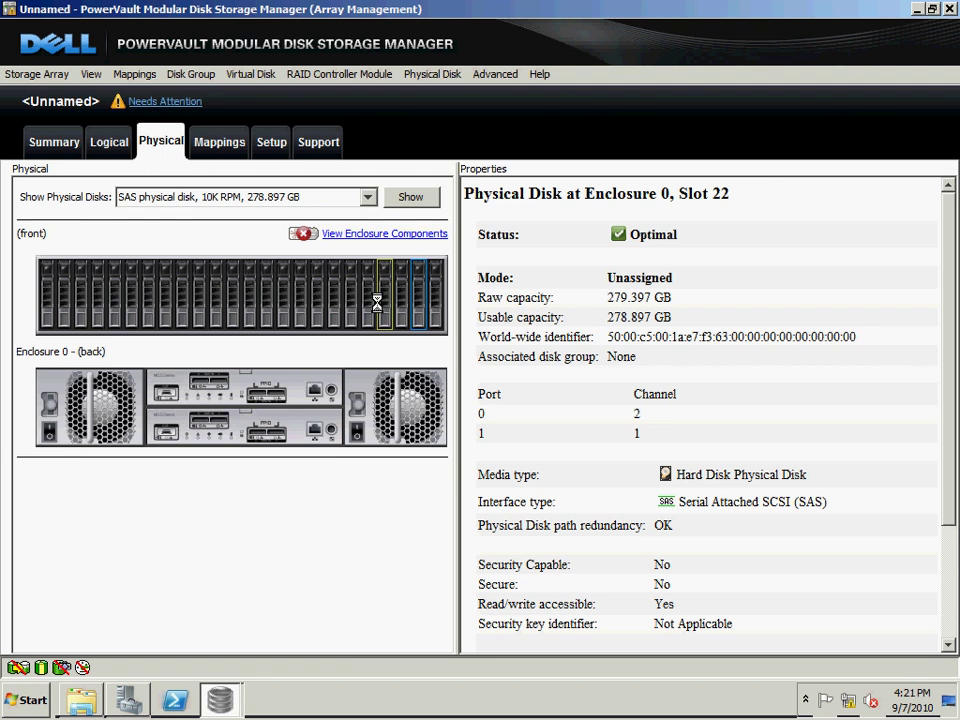
pyautogui.click(382, 298)
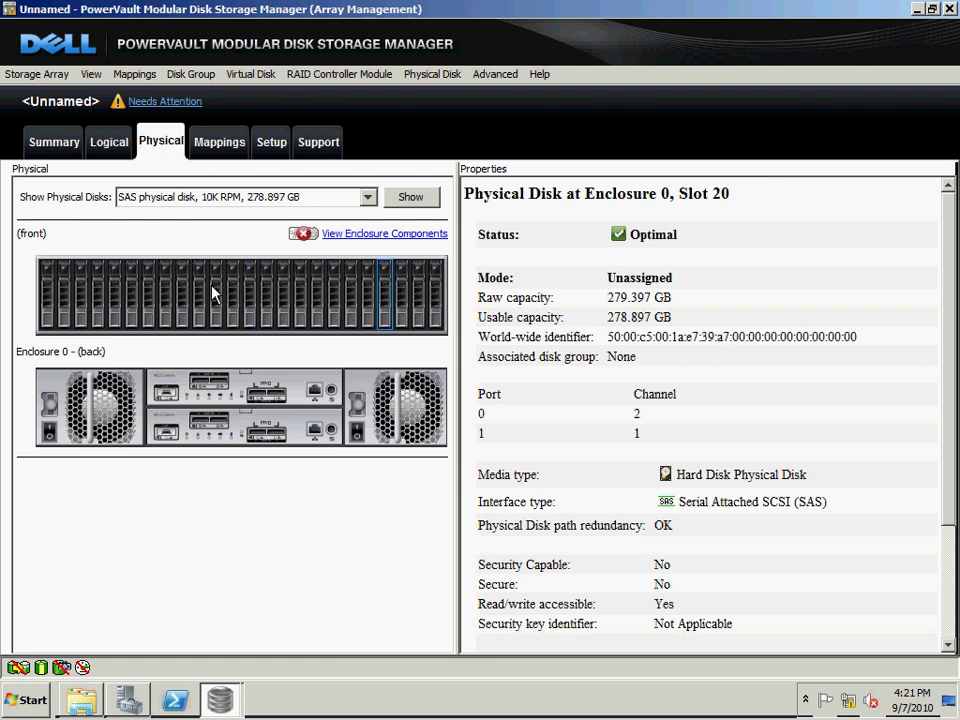
# Review the Ethernet management port settings of RAID Controller Modules 0 and 1 in enclosure 0, leaving without saving changes.
pyautogui.click(277, 379)
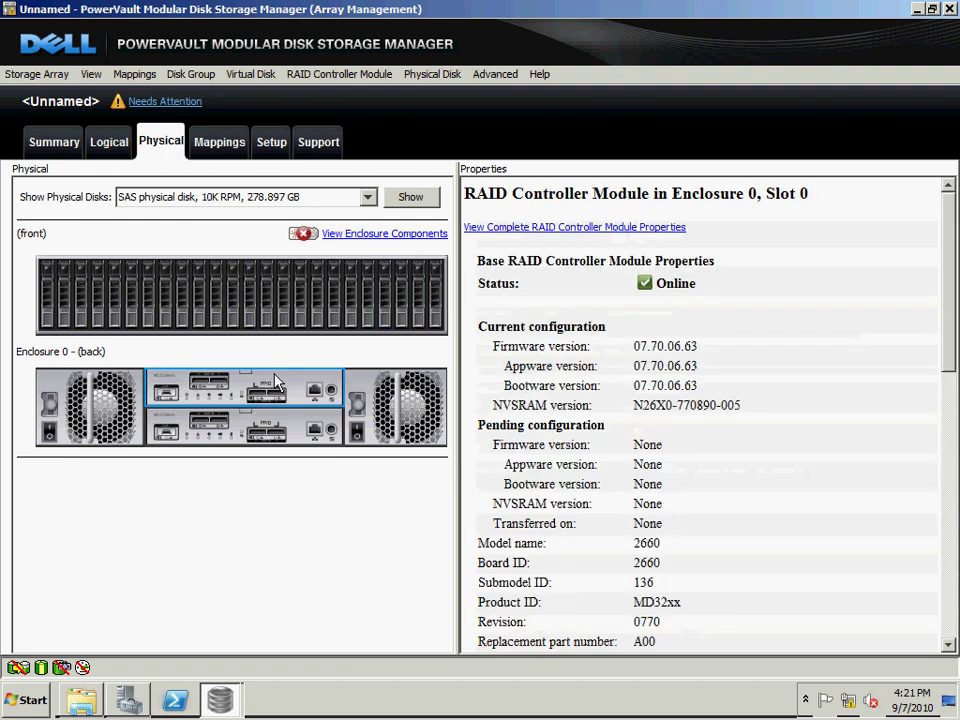
pyautogui.rightClick(277, 381)
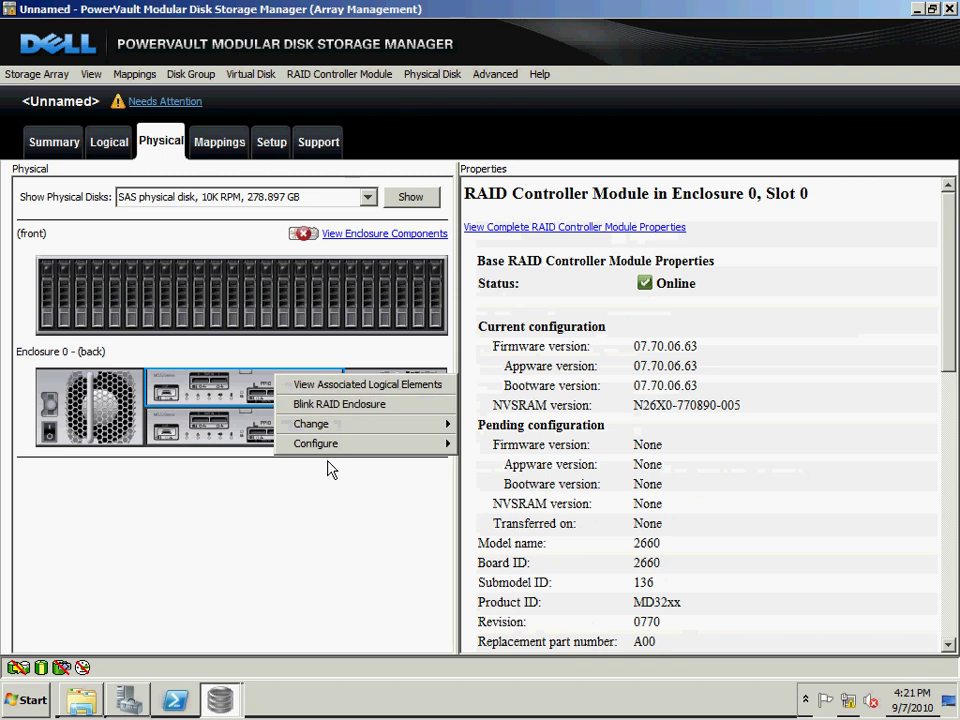
pyautogui.moveTo(331, 434)
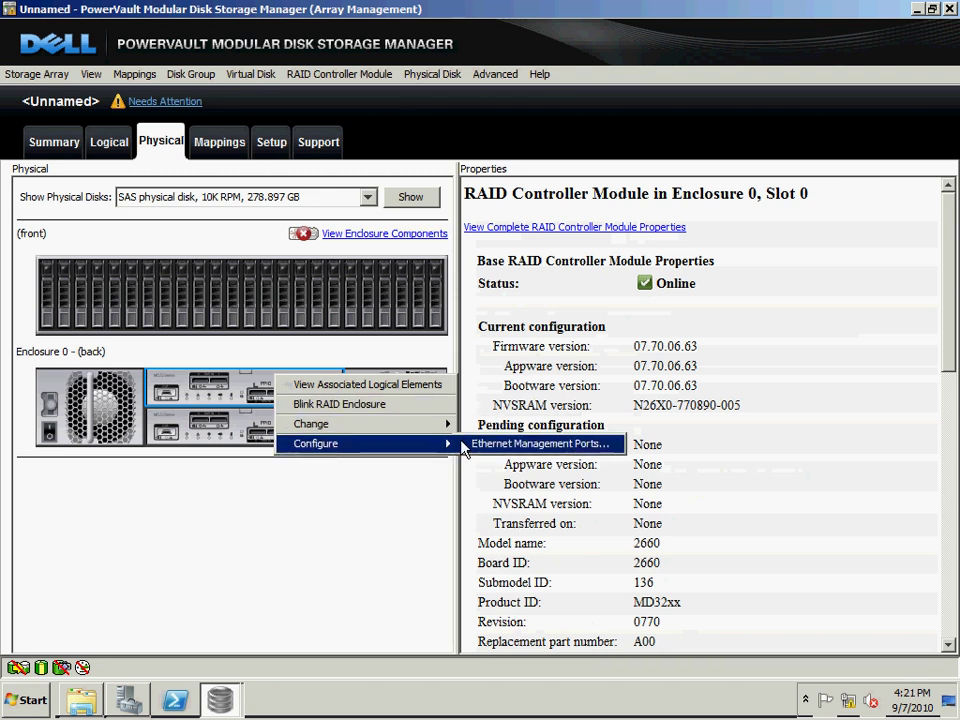
pyautogui.click(463, 446)
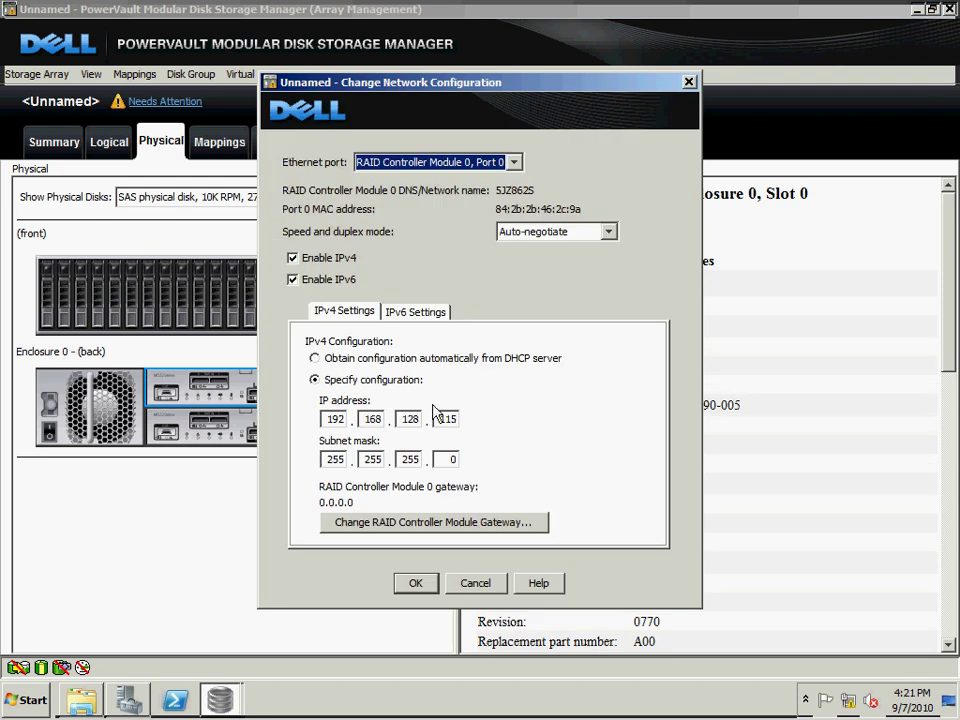
pyautogui.click(513, 162)
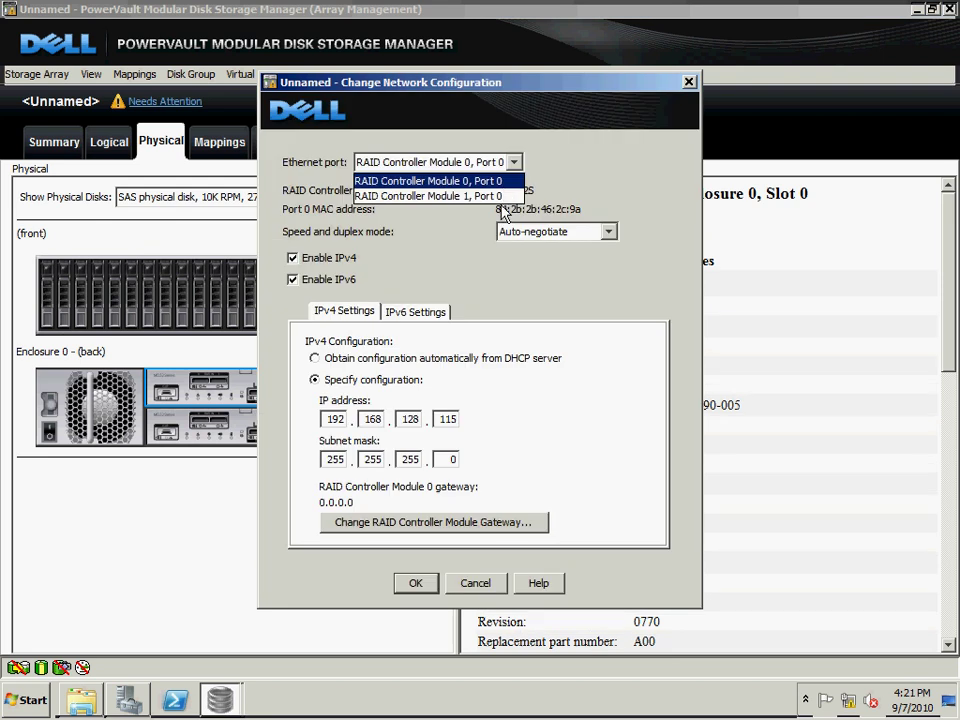
pyautogui.click(505, 196)
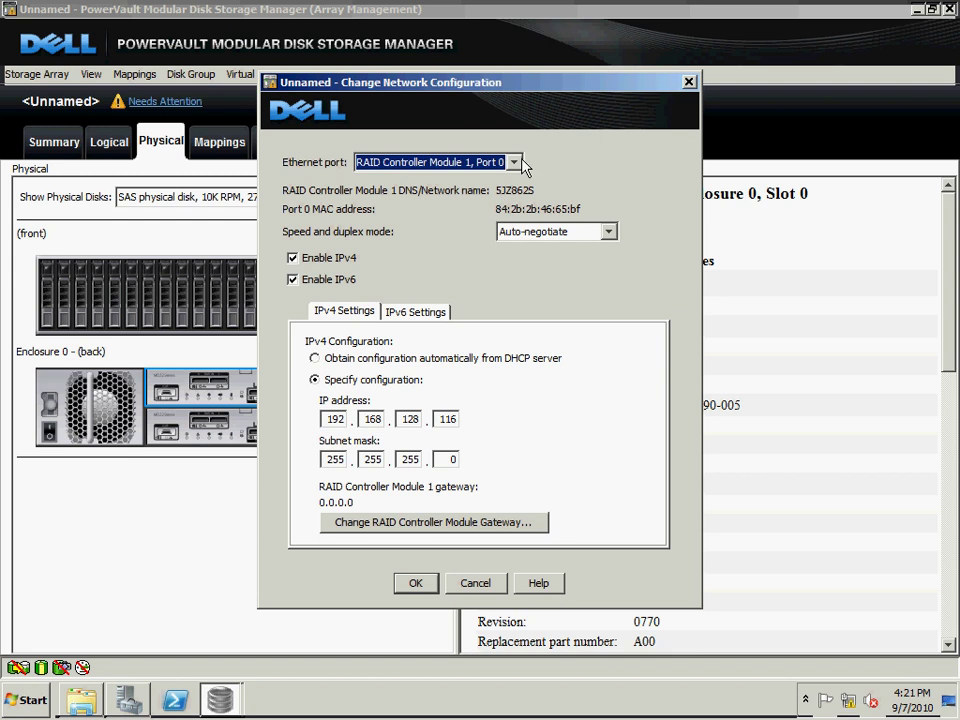
pyautogui.click(516, 162)
pyautogui.click(517, 165)
pyautogui.click(515, 166)
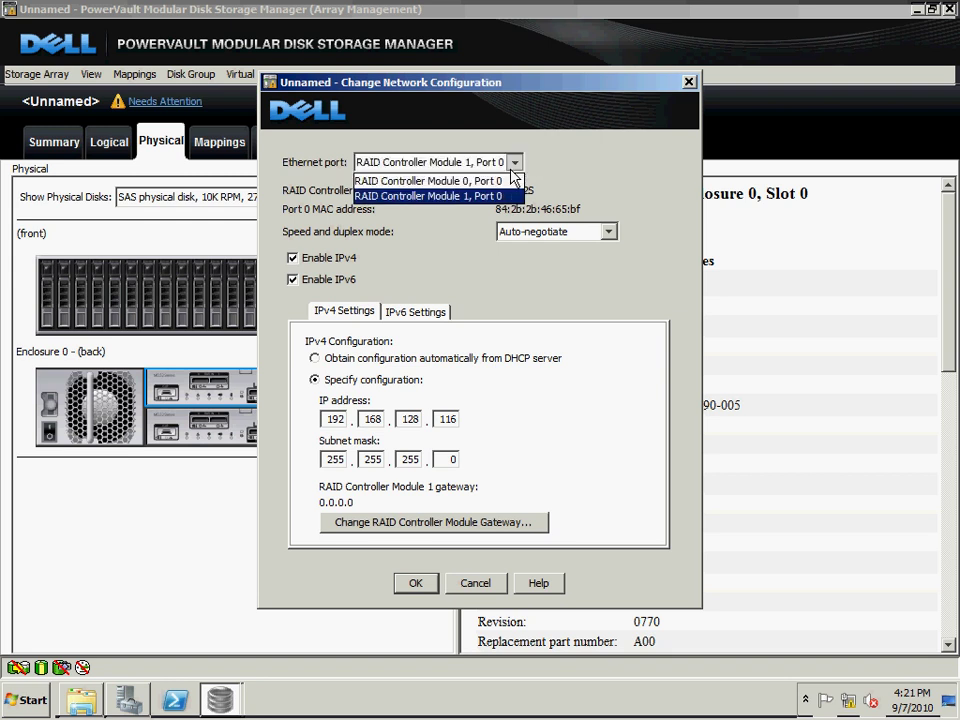
pyautogui.click(510, 181)
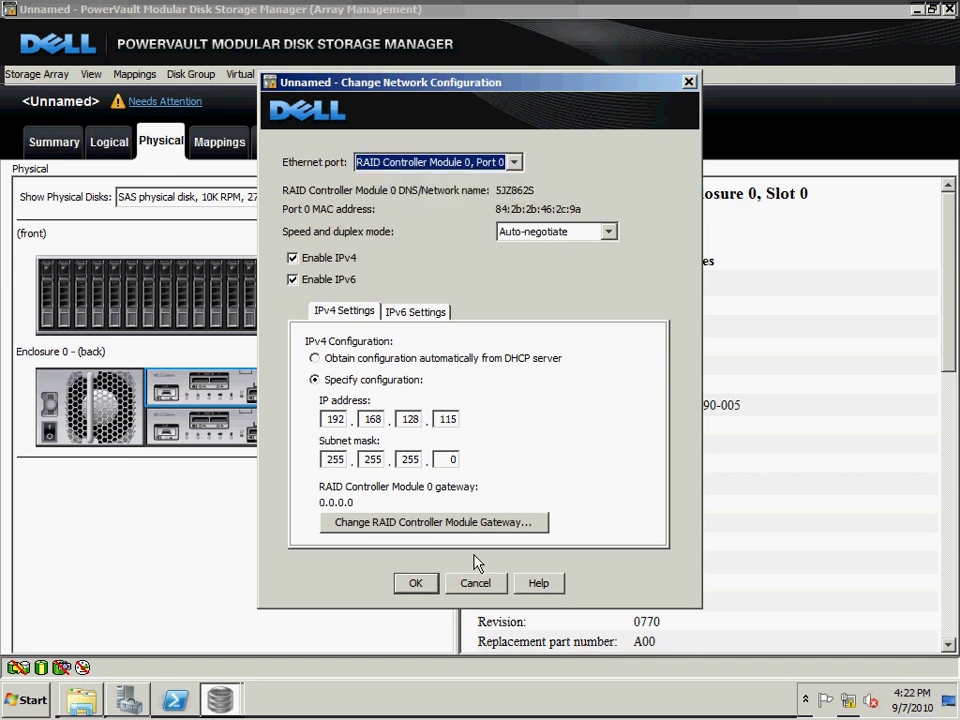
pyautogui.click(485, 582)
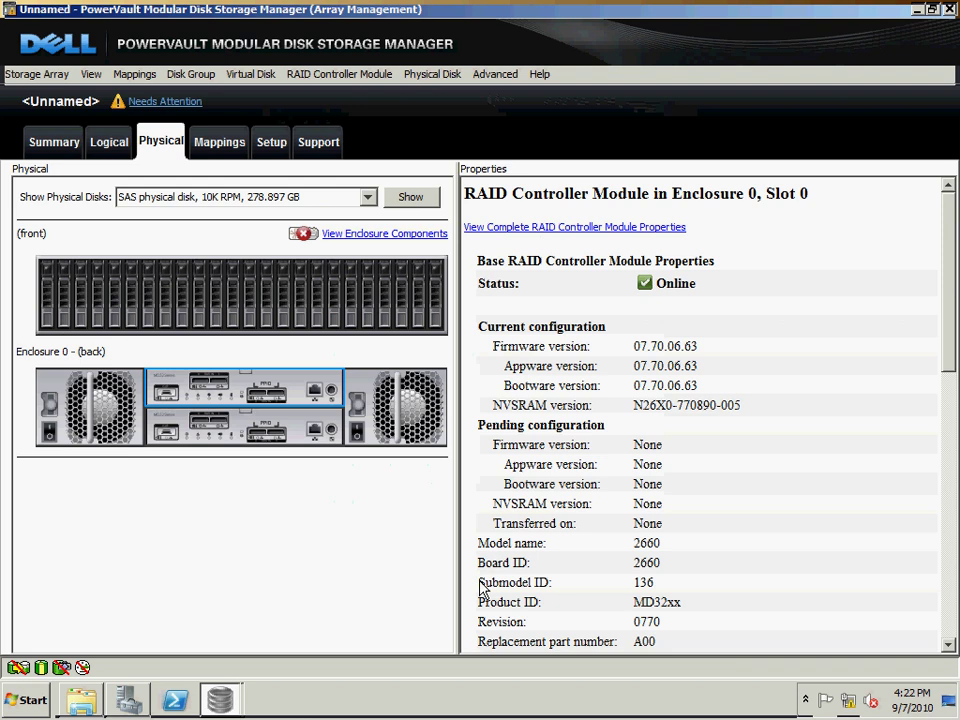
# Look over the array's support tasks, its defined mappings and its summary, dismissing the mapping start-up help.
pyautogui.click(330, 144)
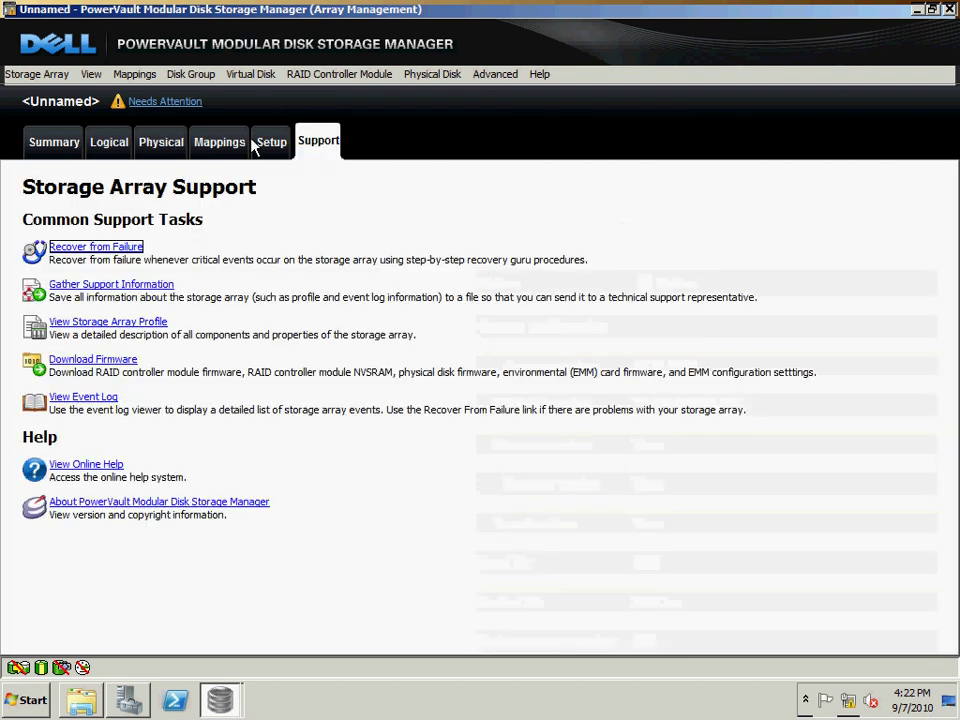
pyautogui.click(220, 143)
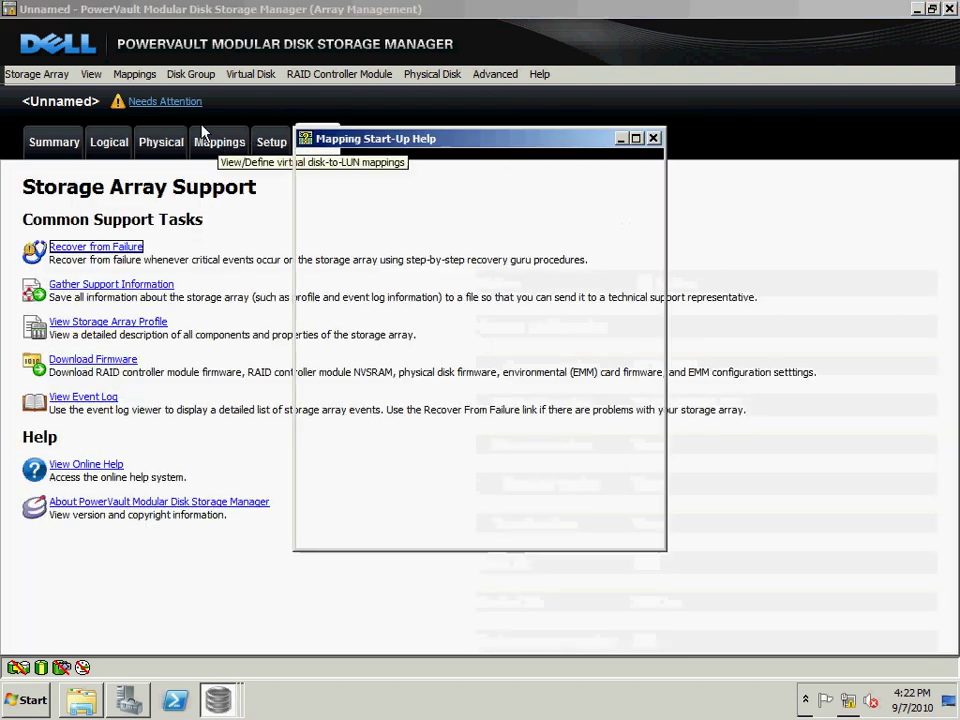
pyautogui.click(654, 138)
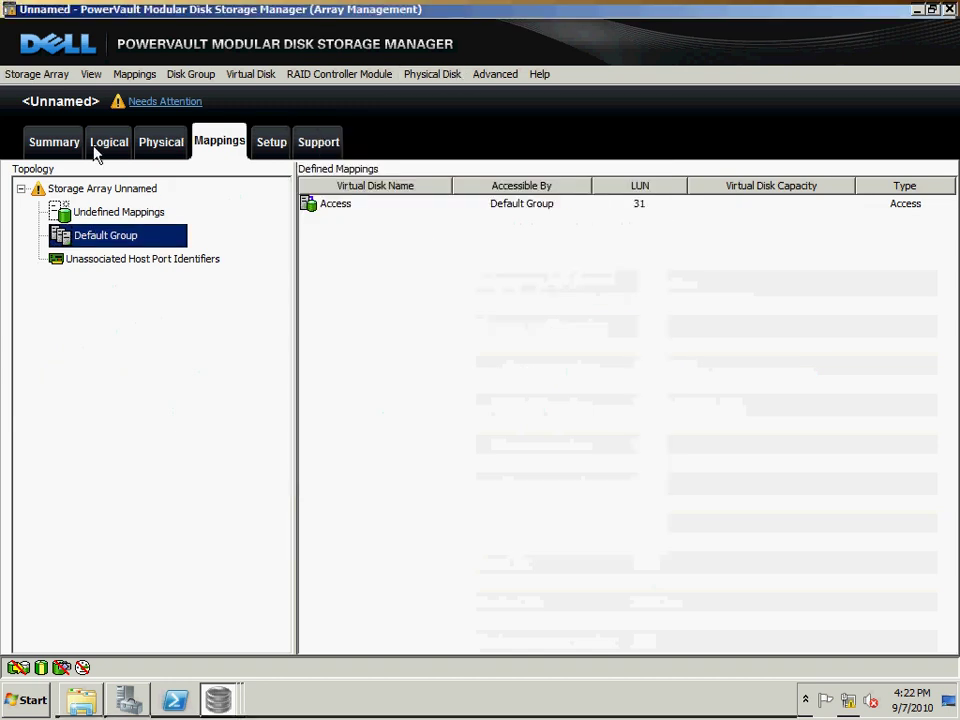
pyautogui.click(48, 146)
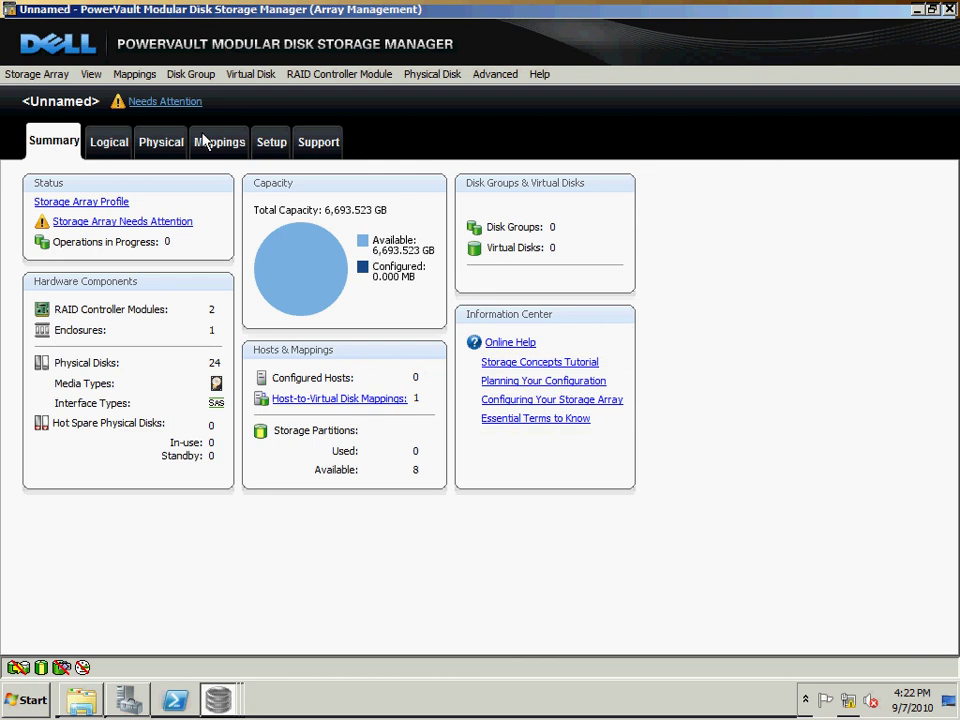
pyautogui.click(480, 84)
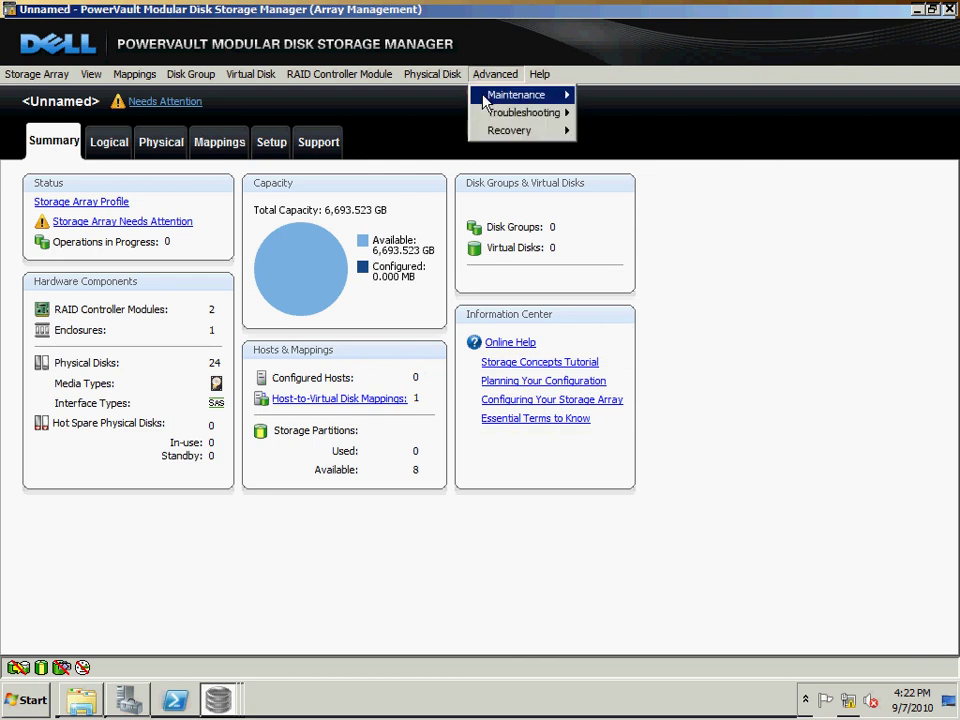
pyautogui.moveTo(508, 98)
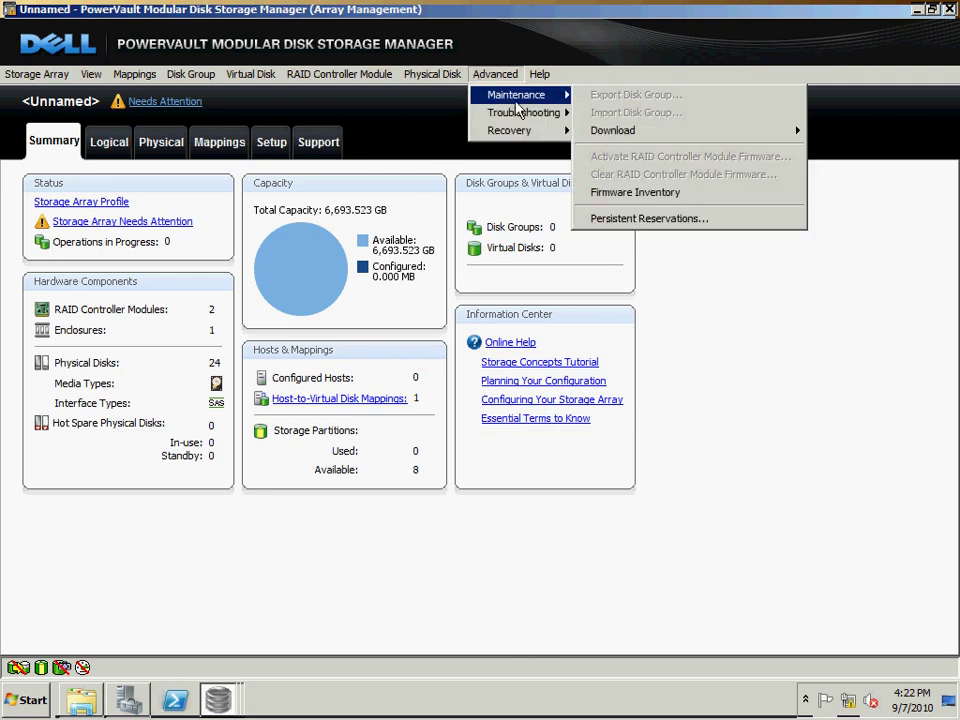
pyautogui.moveTo(525, 118)
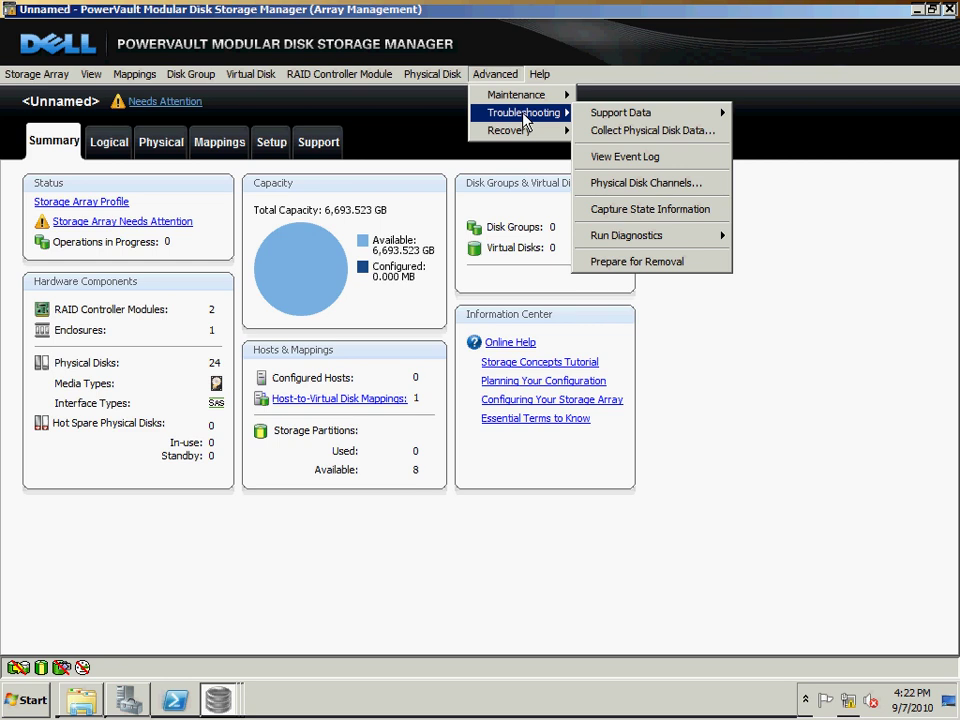
pyautogui.moveTo(621, 248)
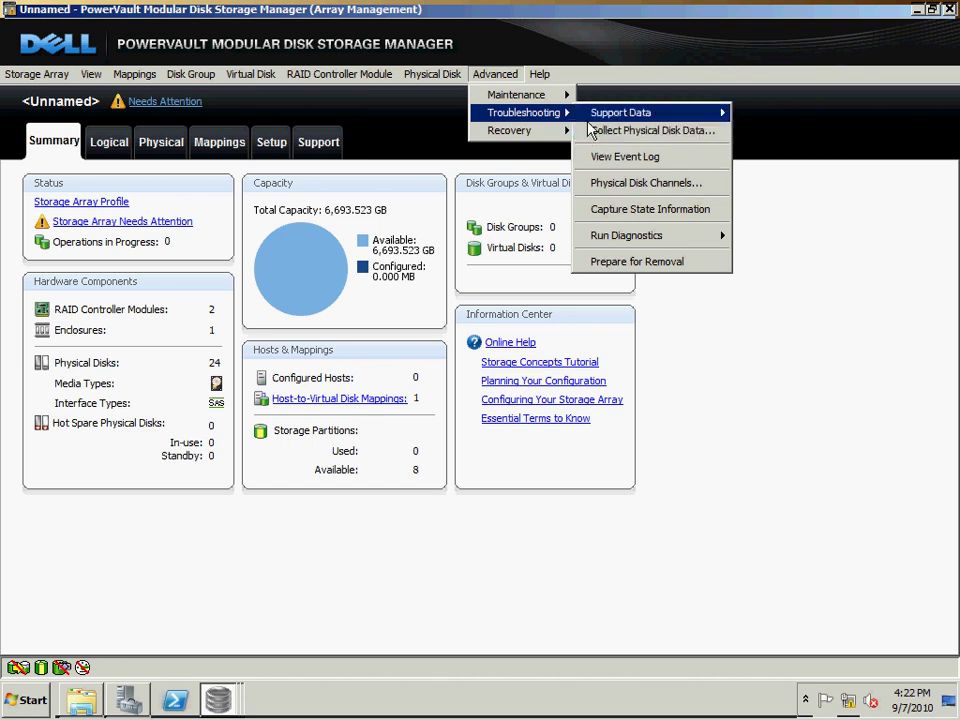
pyautogui.moveTo(589, 124)
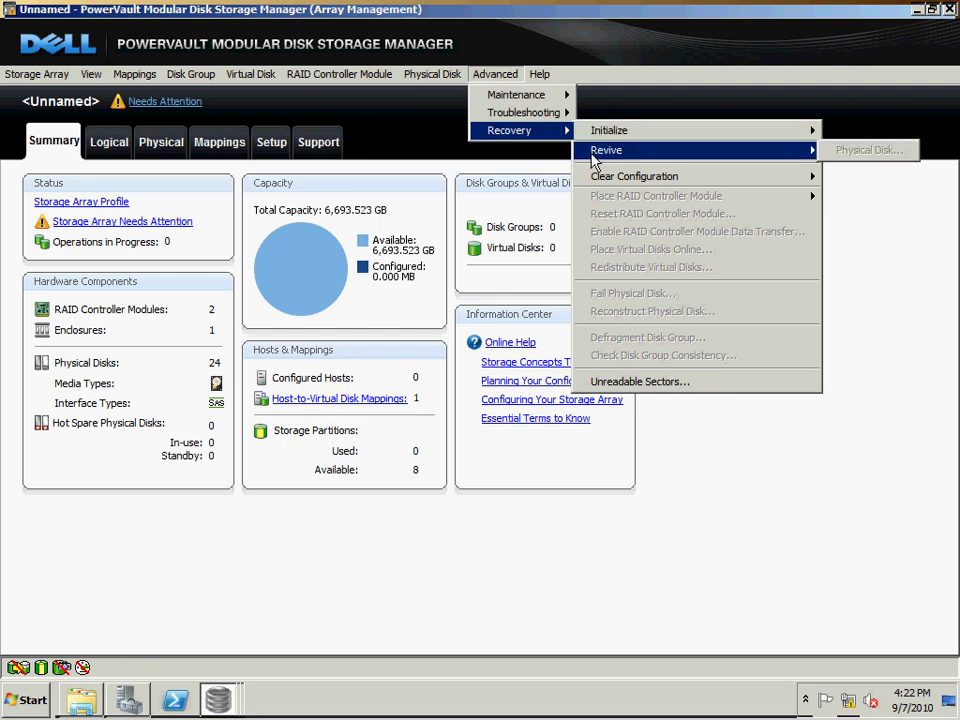
pyautogui.moveTo(597, 181)
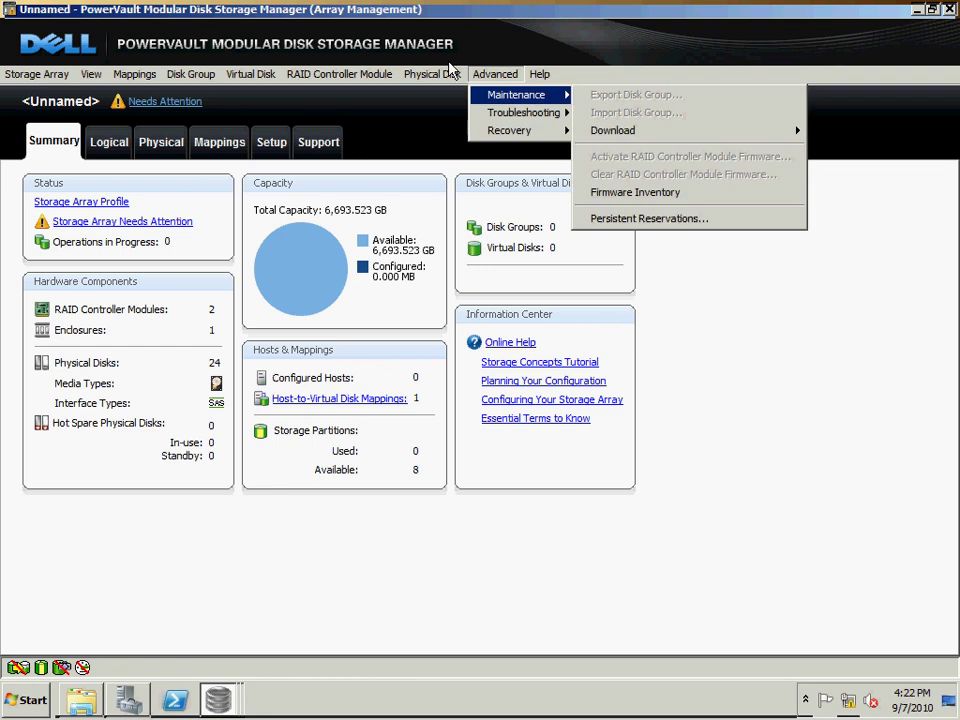
pyautogui.moveTo(412, 72)
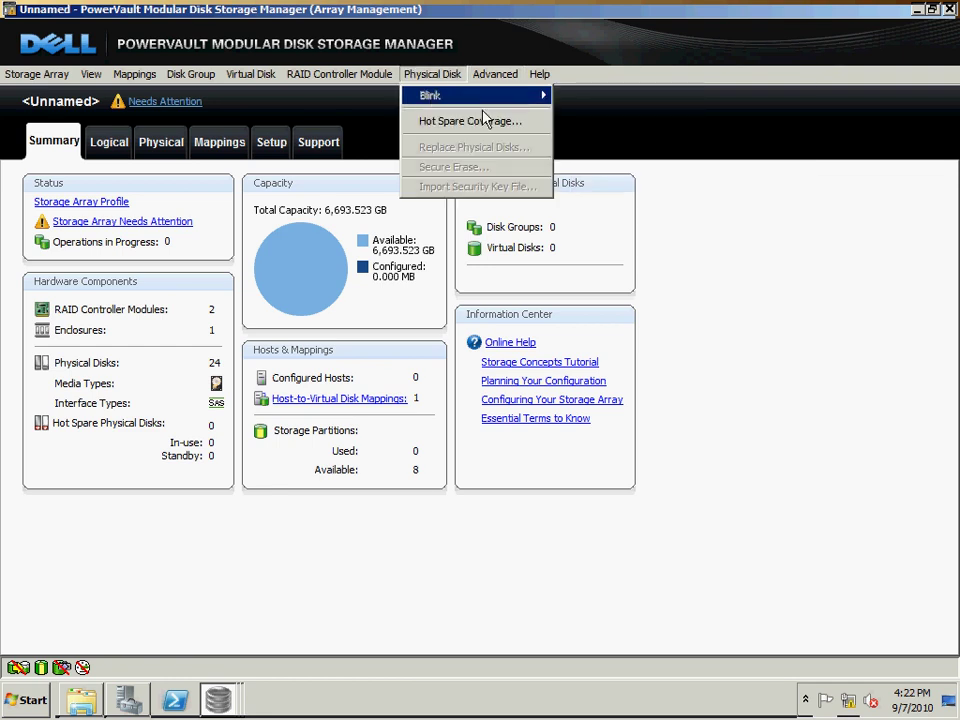
pyautogui.moveTo(382, 80)
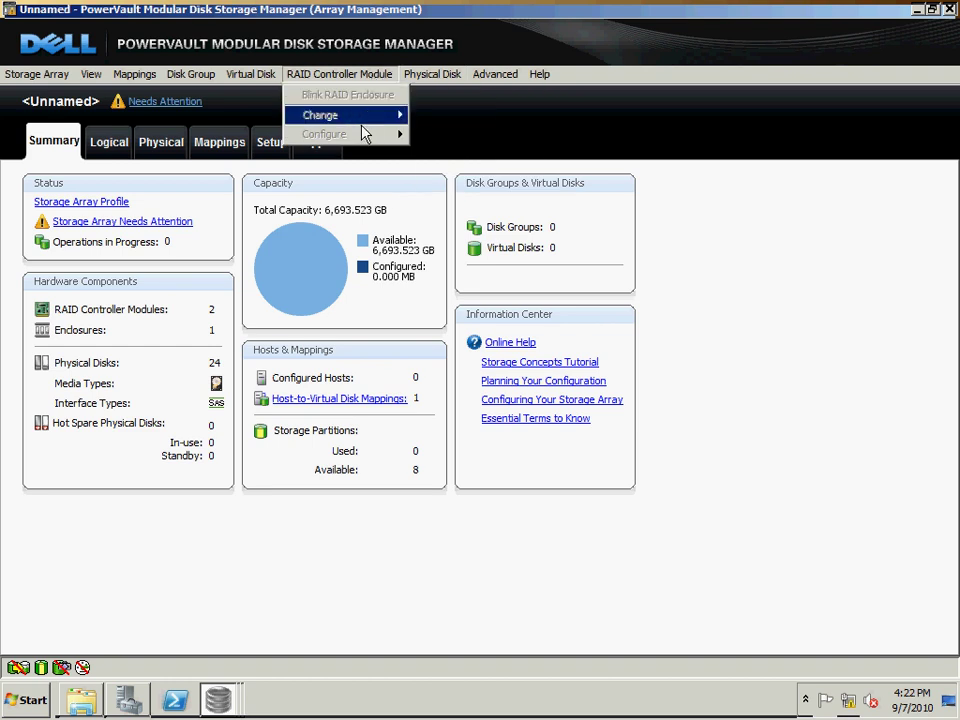
pyautogui.moveTo(264, 80)
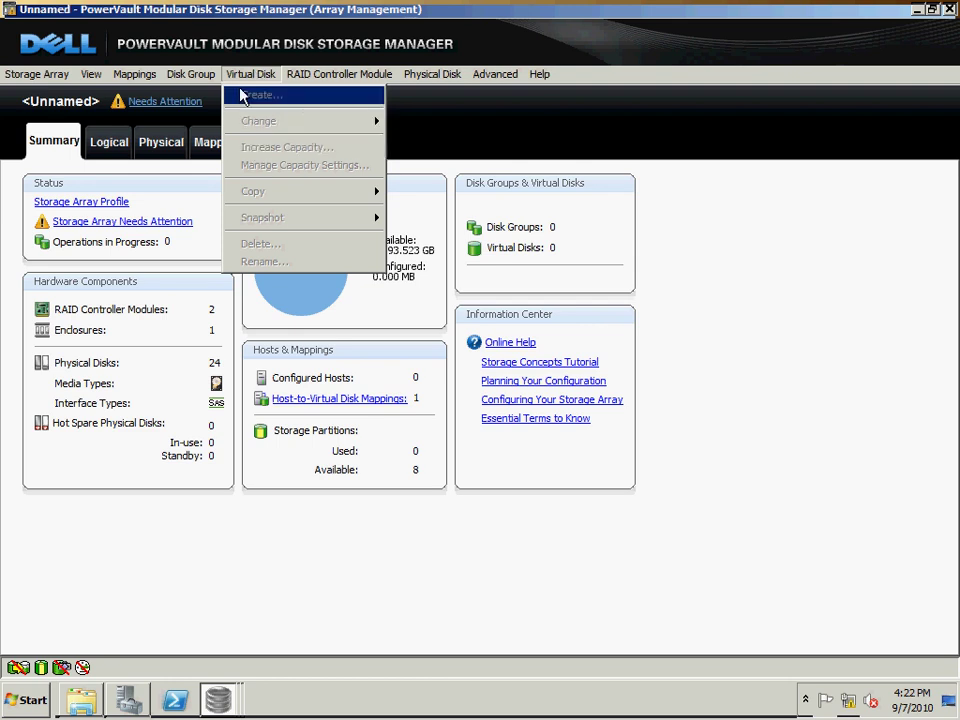
pyautogui.moveTo(130, 84)
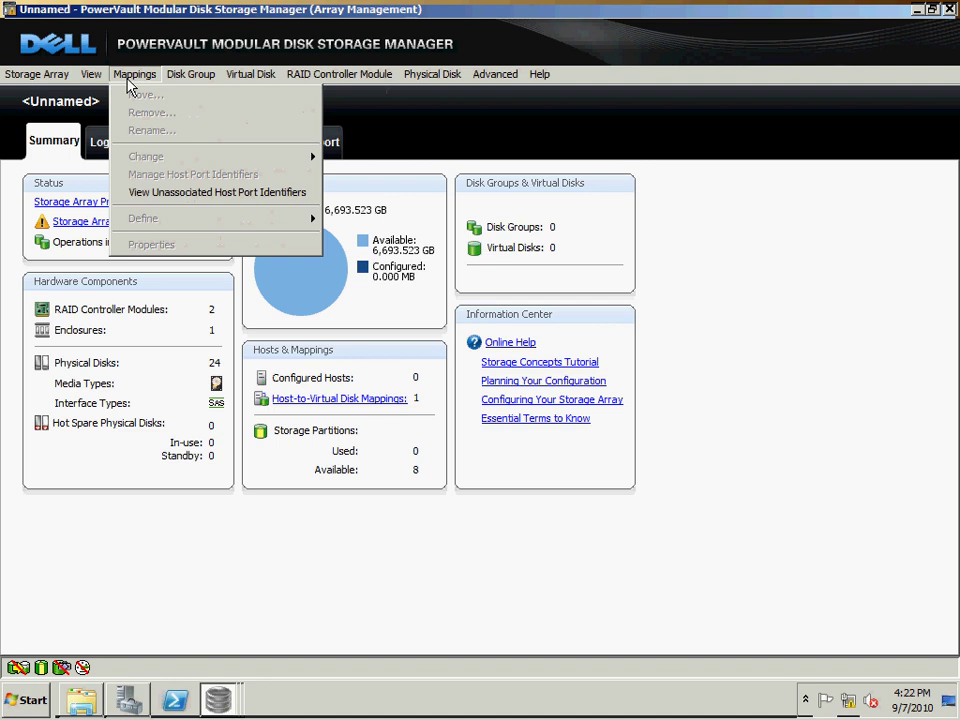
# Show the toolbar in the array management window.
pyautogui.moveTo(90, 80)
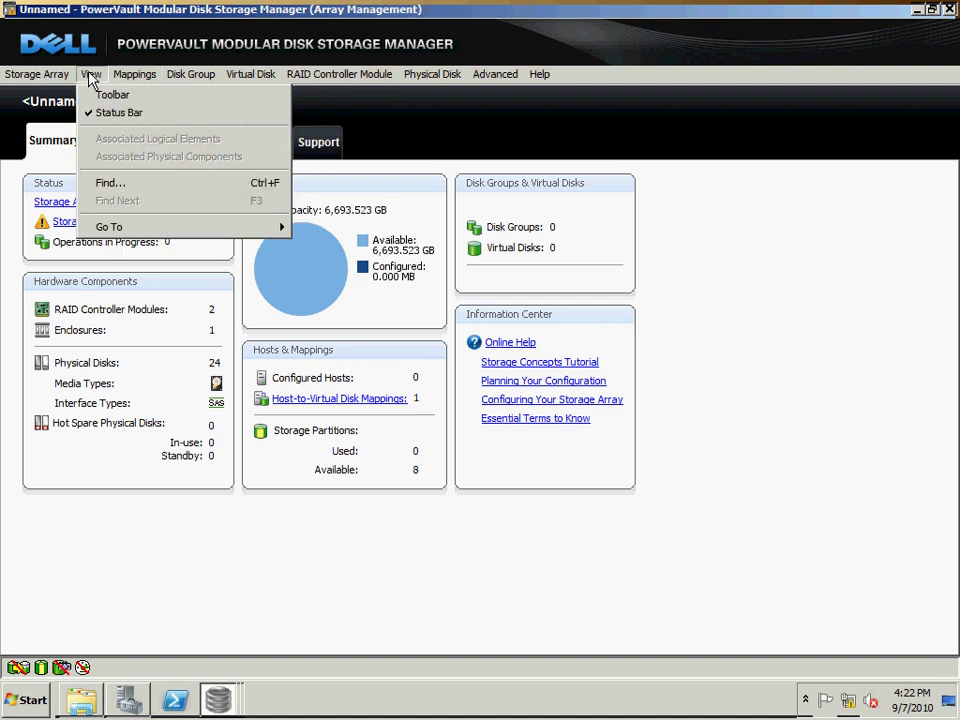
pyautogui.click(100, 96)
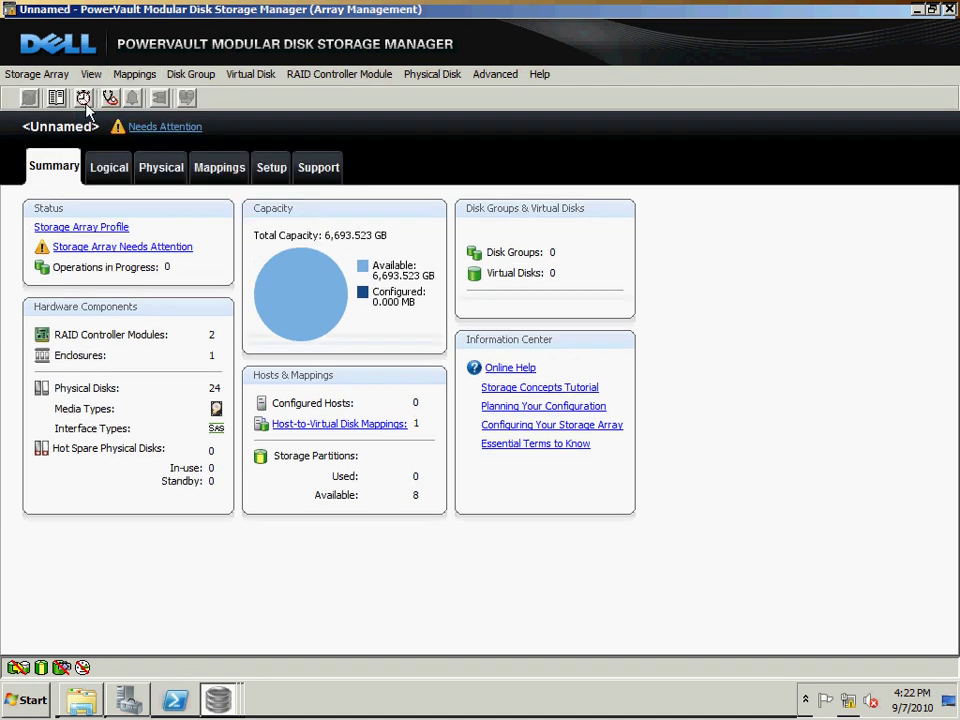
pyautogui.click(135, 76)
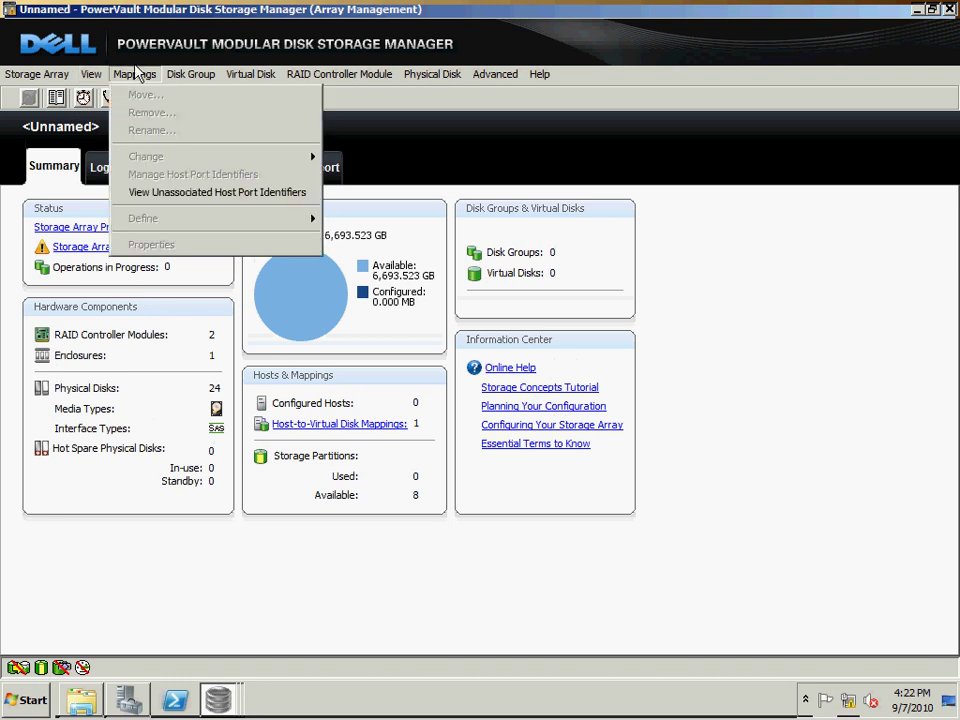
pyautogui.click(135, 76)
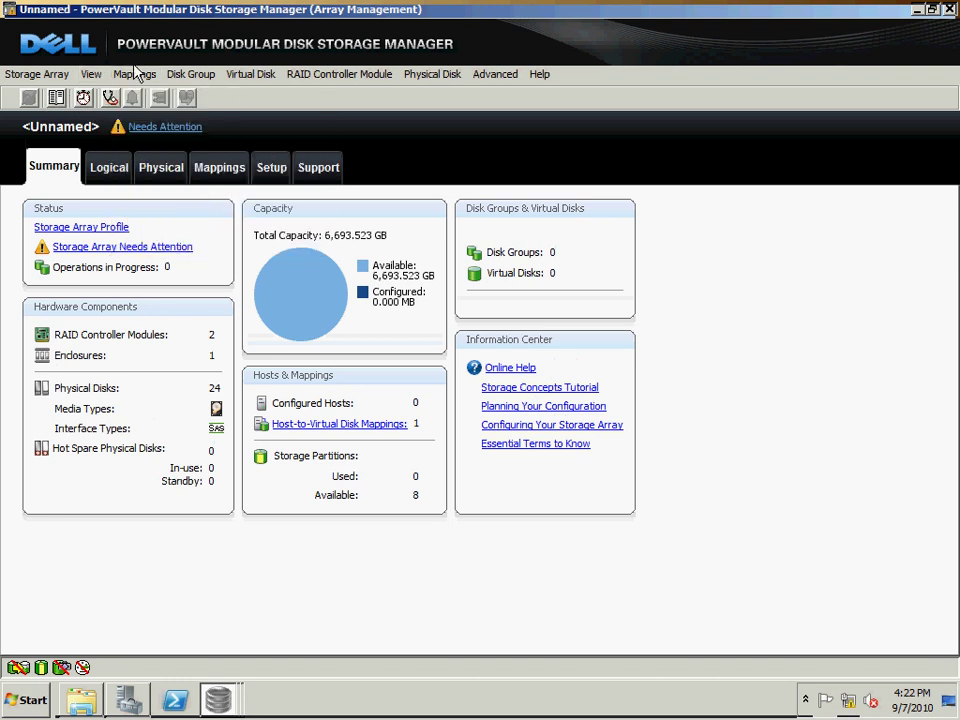
pyautogui.click(63, 77)
pyautogui.moveTo(63, 101)
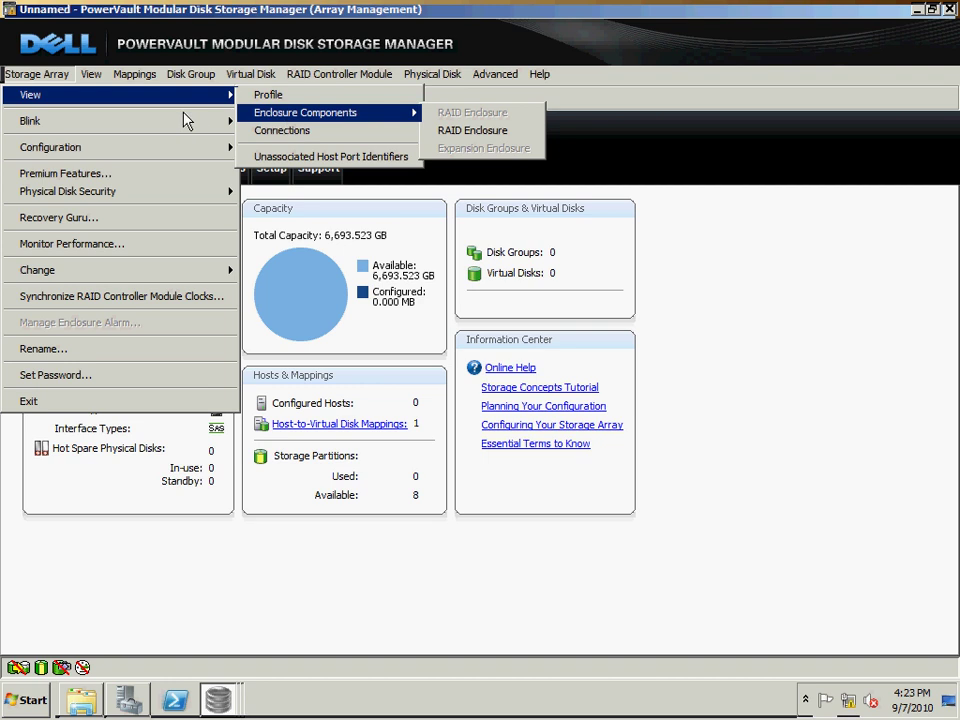
pyautogui.moveTo(183, 121)
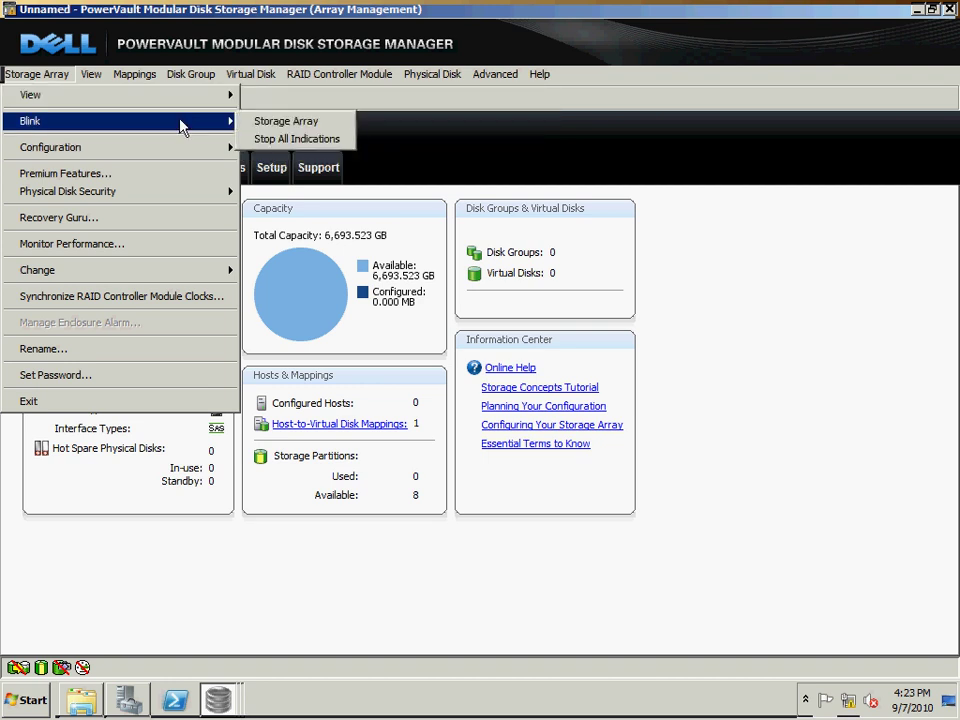
pyautogui.moveTo(181, 148)
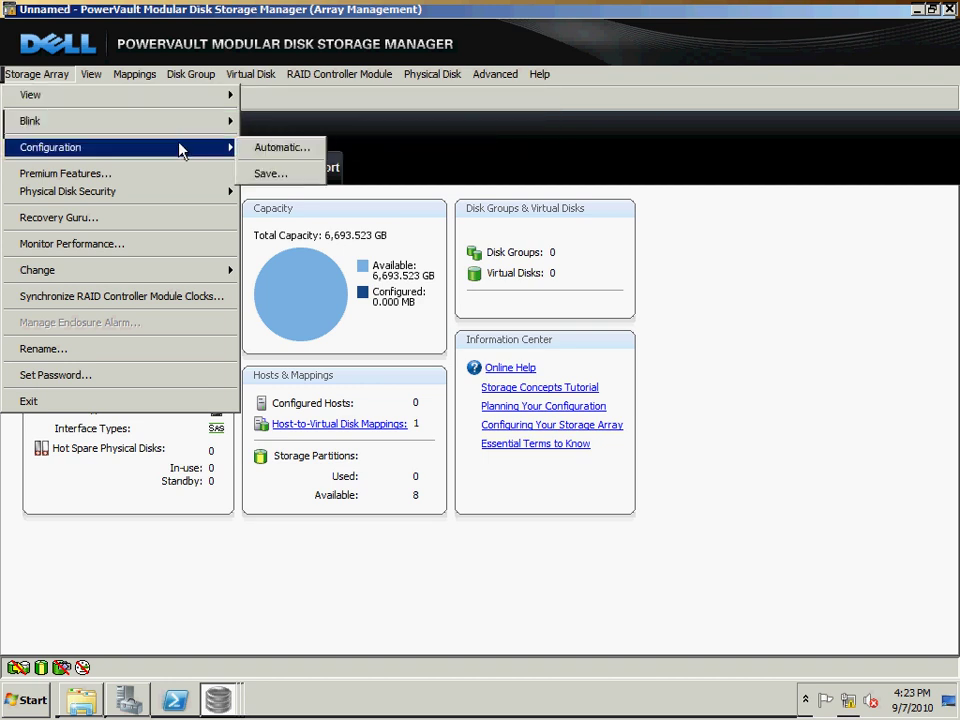
pyautogui.moveTo(185, 201)
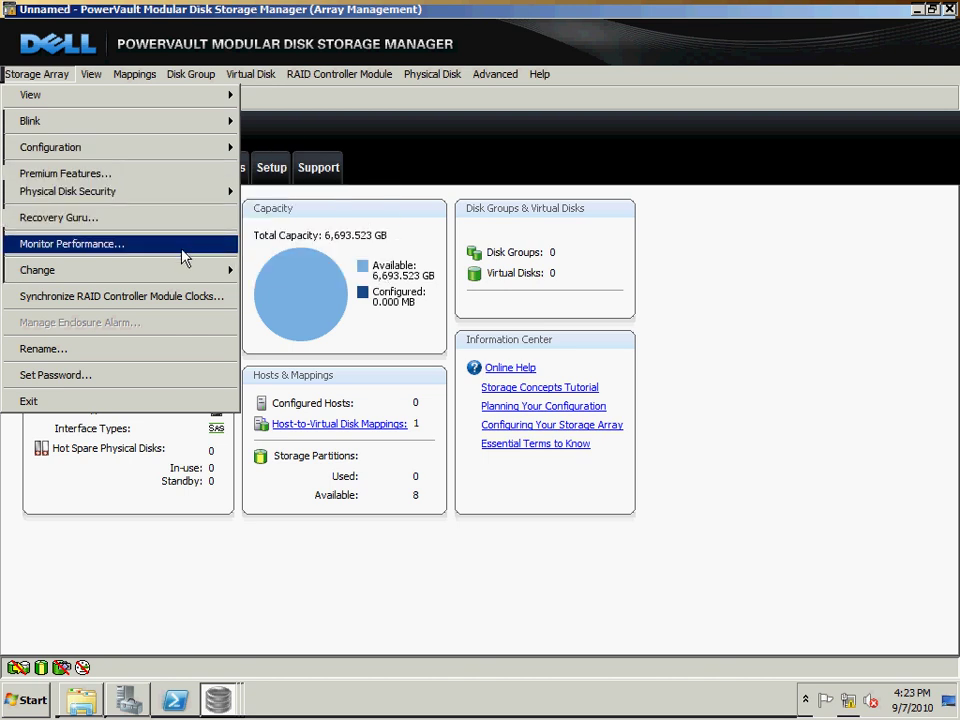
pyautogui.moveTo(185, 277)
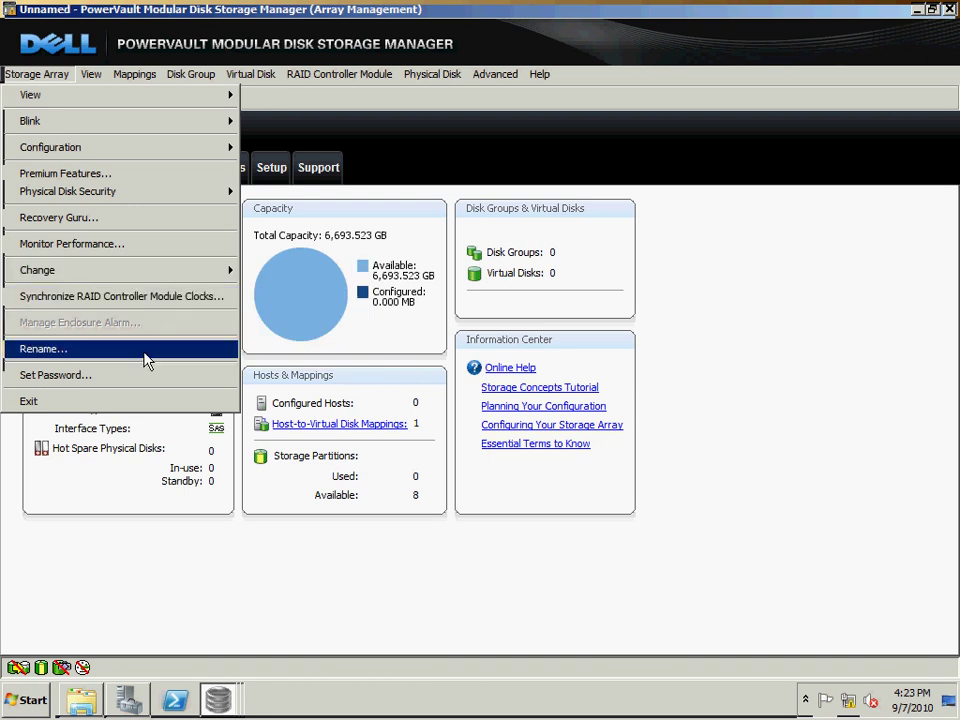
pyautogui.click(266, 106)
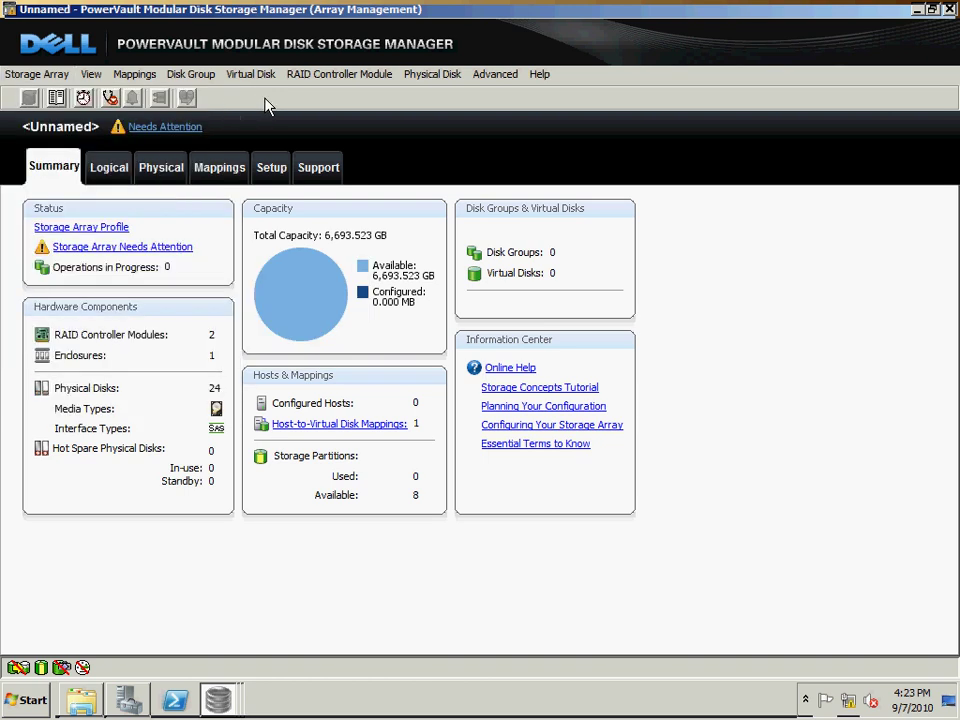
# Hide the toolbar and display it again.
pyautogui.click(90, 74)
pyautogui.click(82, 92)
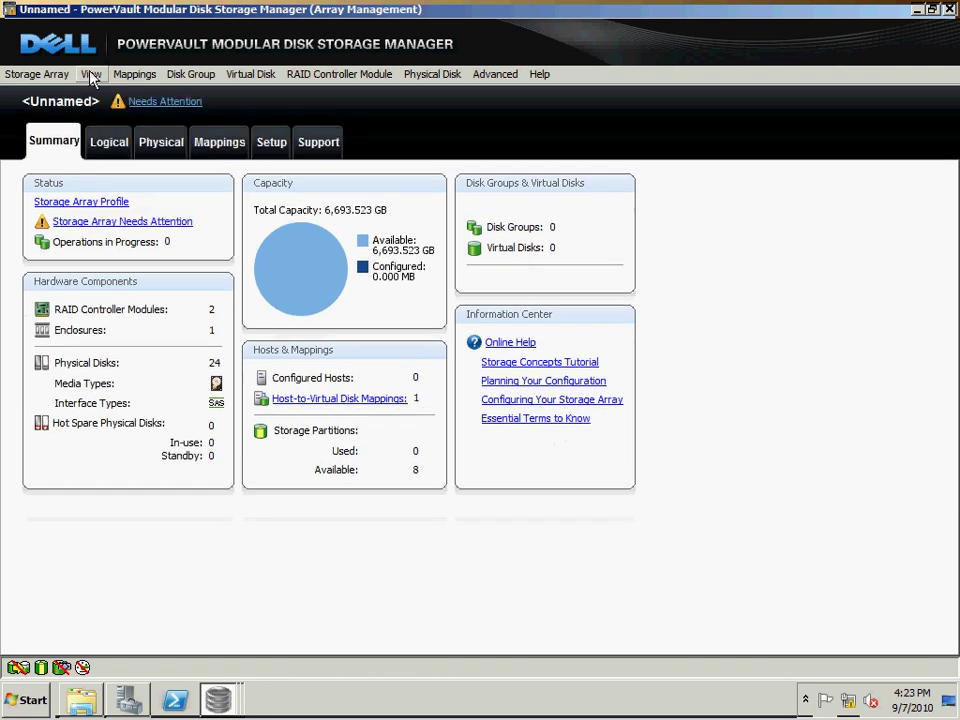
pyautogui.click(90, 74)
pyautogui.click(97, 93)
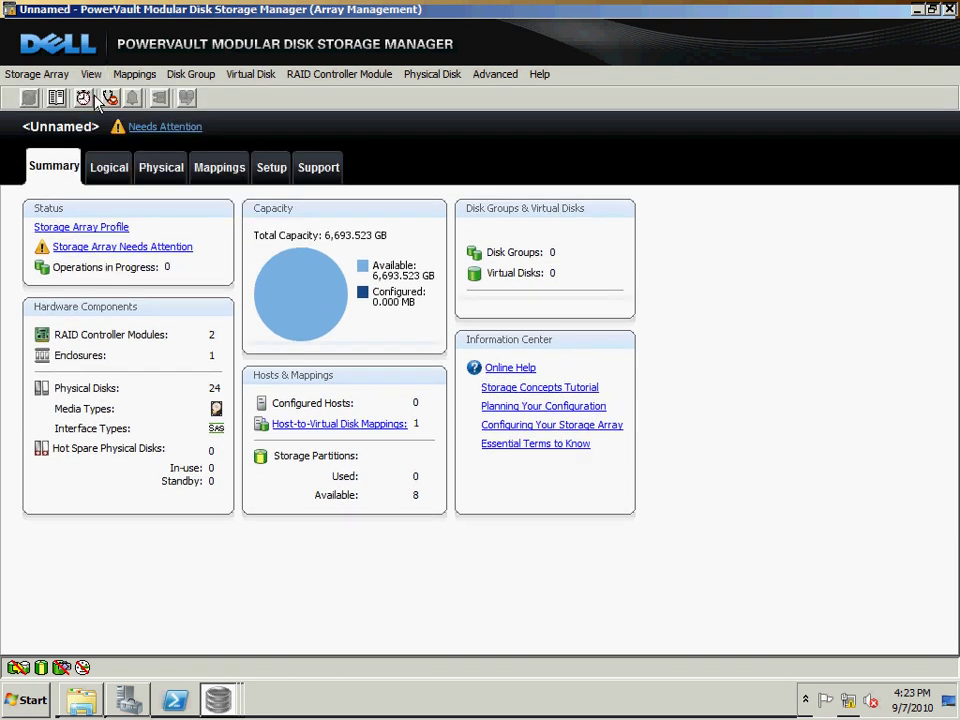
# Review the array's logical, physical, mappings, setup and support views, dismissing the mapping start-up help, and return to the summary.
pyautogui.click(114, 168)
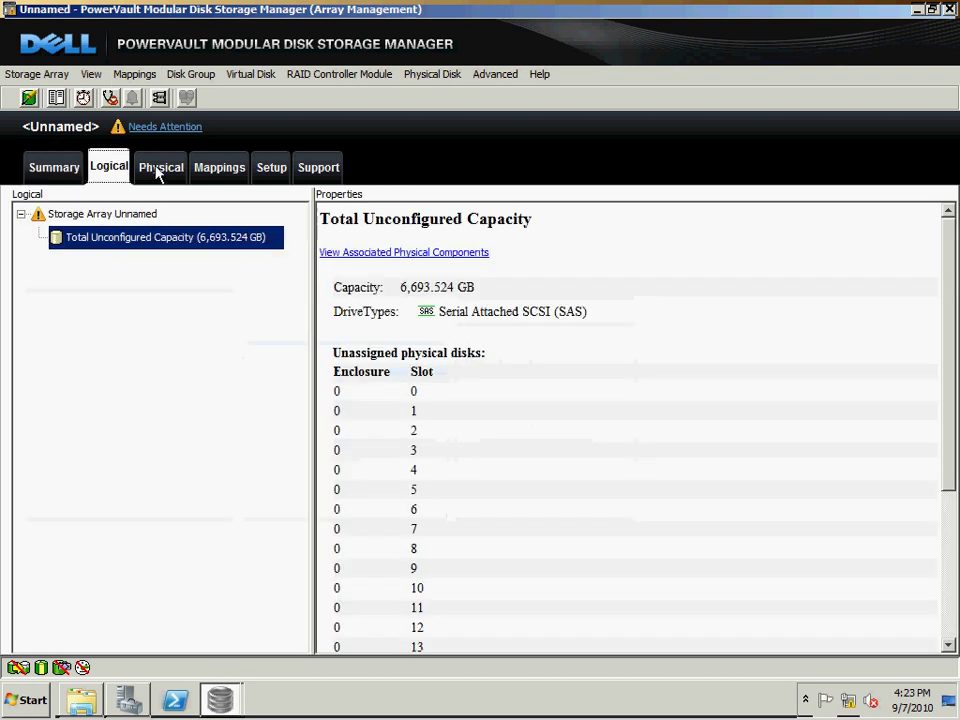
pyautogui.click(157, 170)
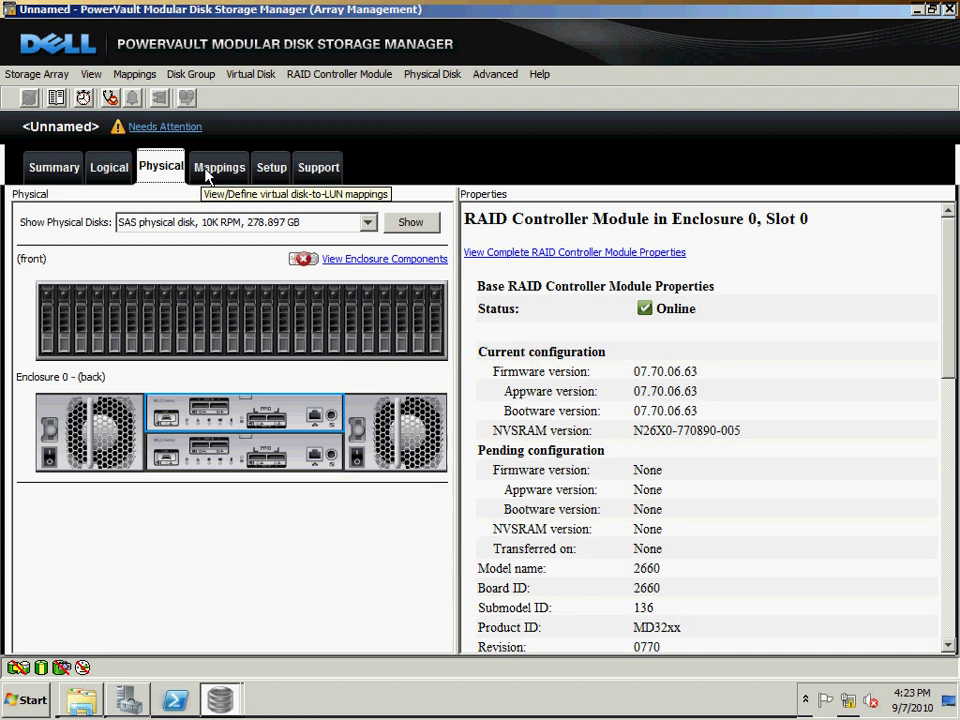
pyautogui.click(207, 175)
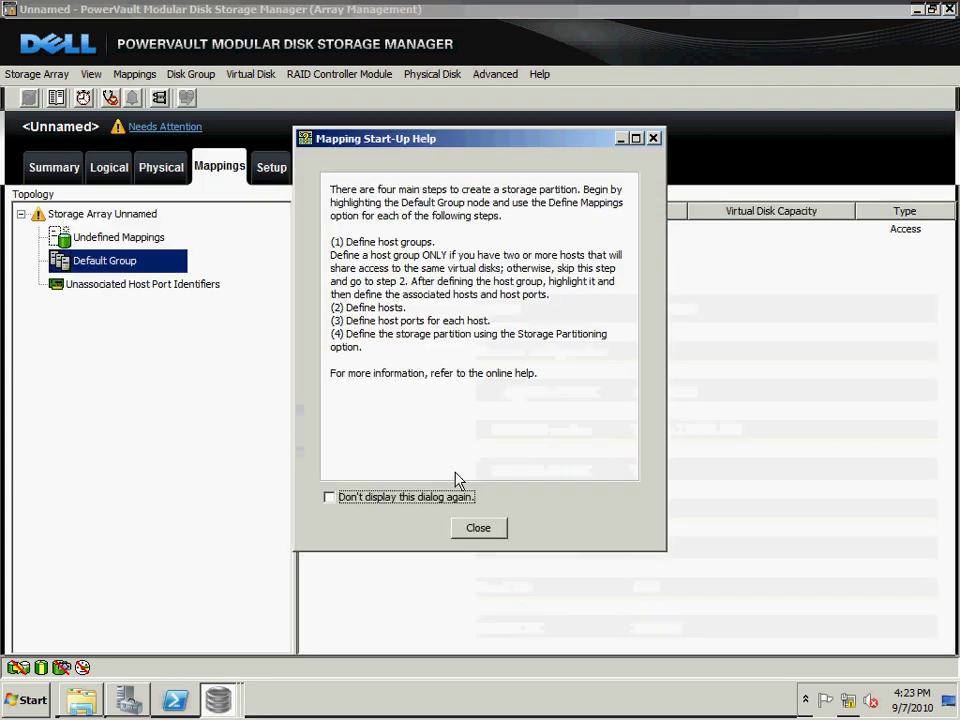
pyautogui.click(475, 530)
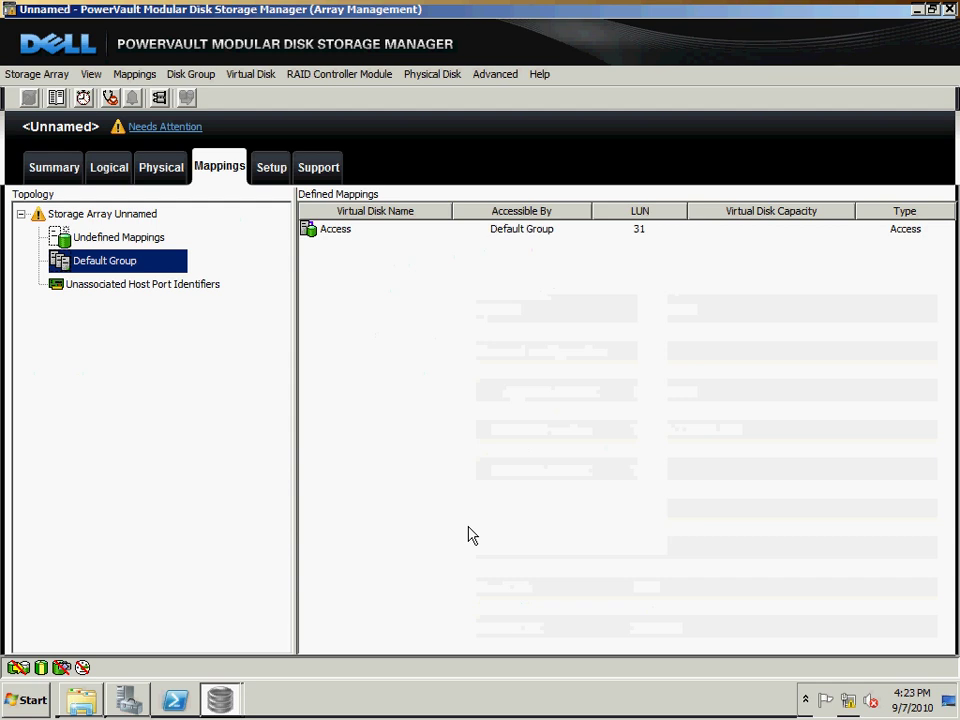
pyautogui.click(268, 166)
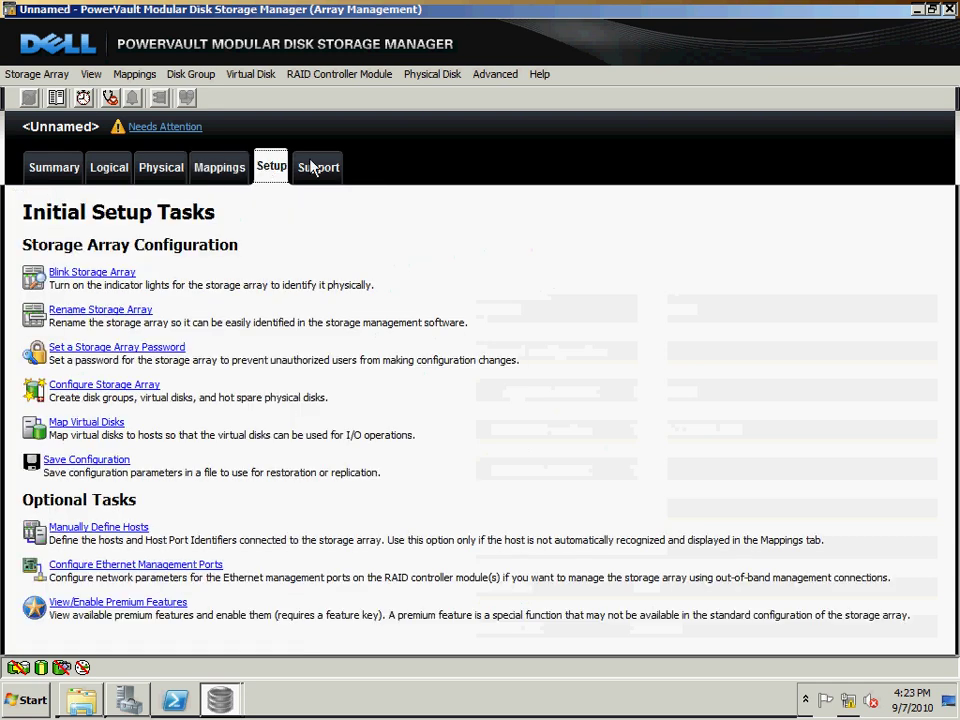
pyautogui.click(314, 167)
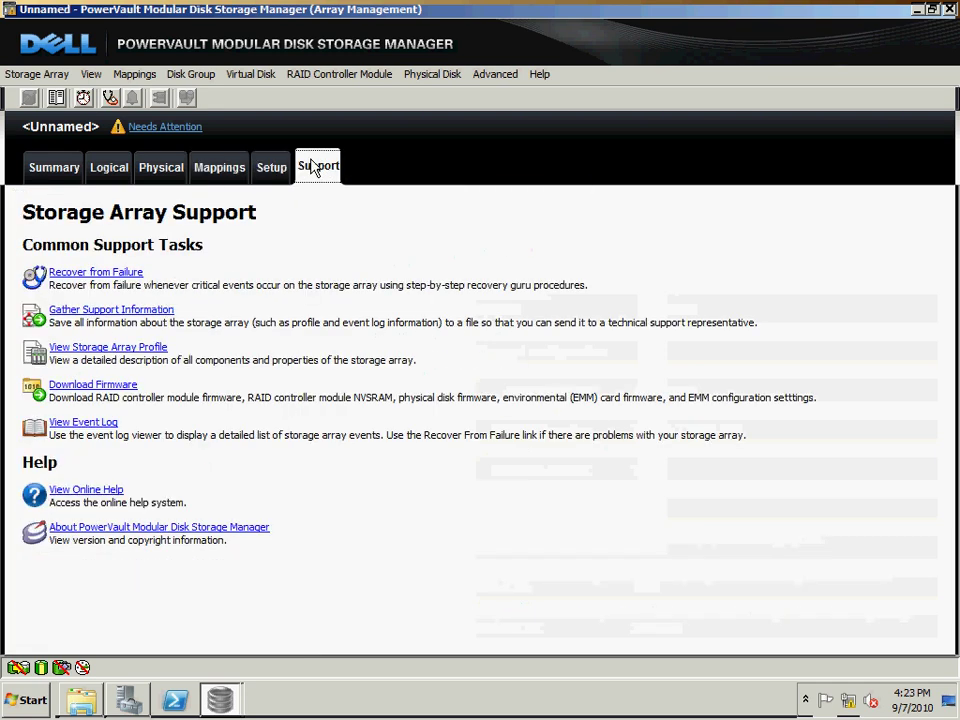
pyautogui.click(40, 175)
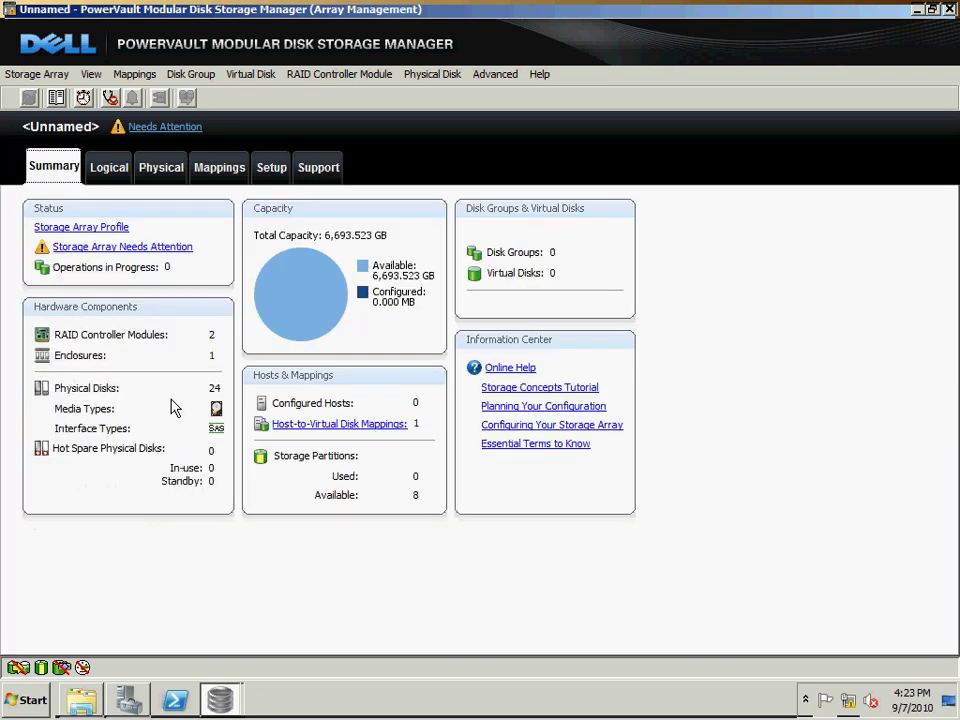
pyautogui.click(805, 700)
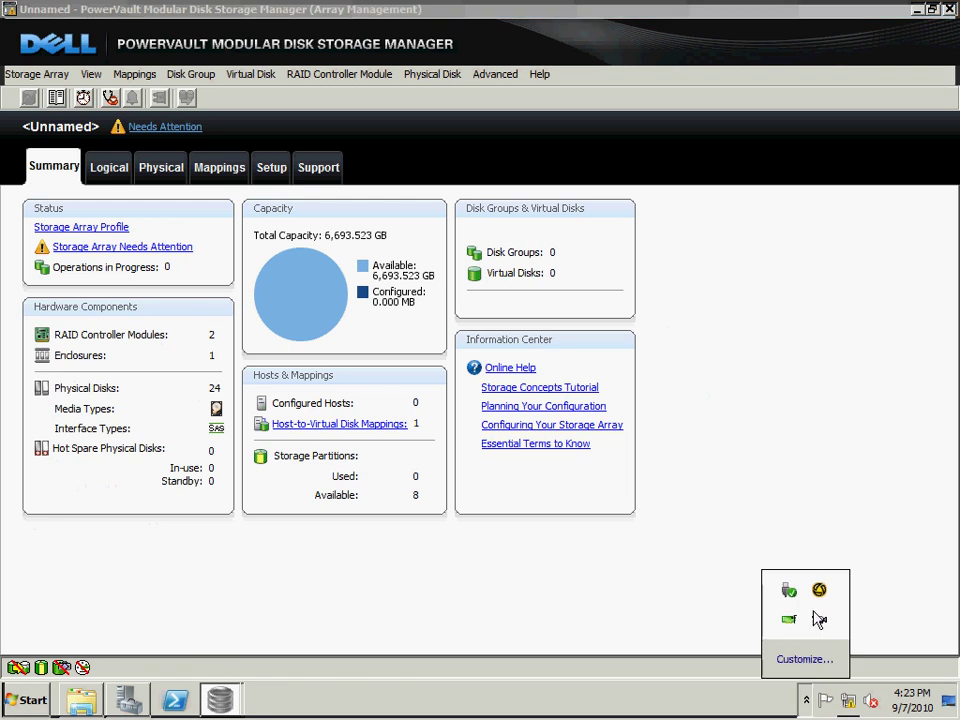